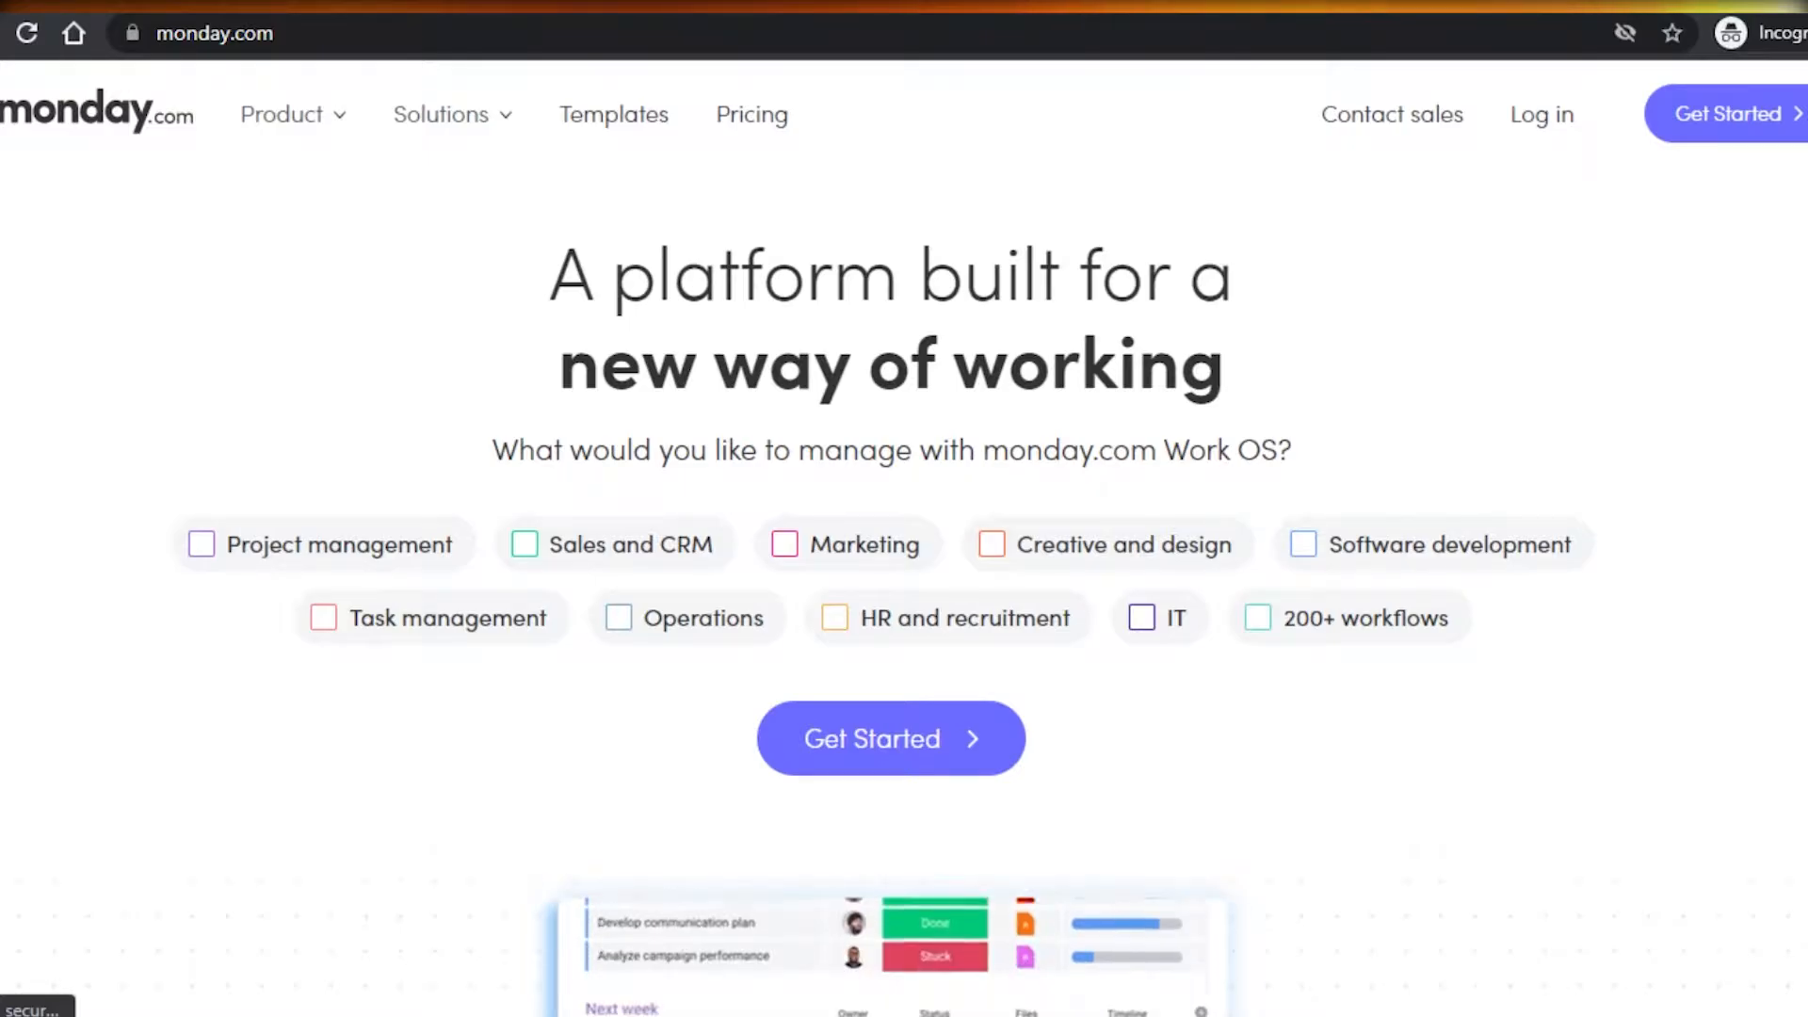
Look through the monday.com homepage's product overview and use cases, and the task groups on the Single Project board
scroll(905, 509, "down", 8)
scroll(904, 566, "down", 15)
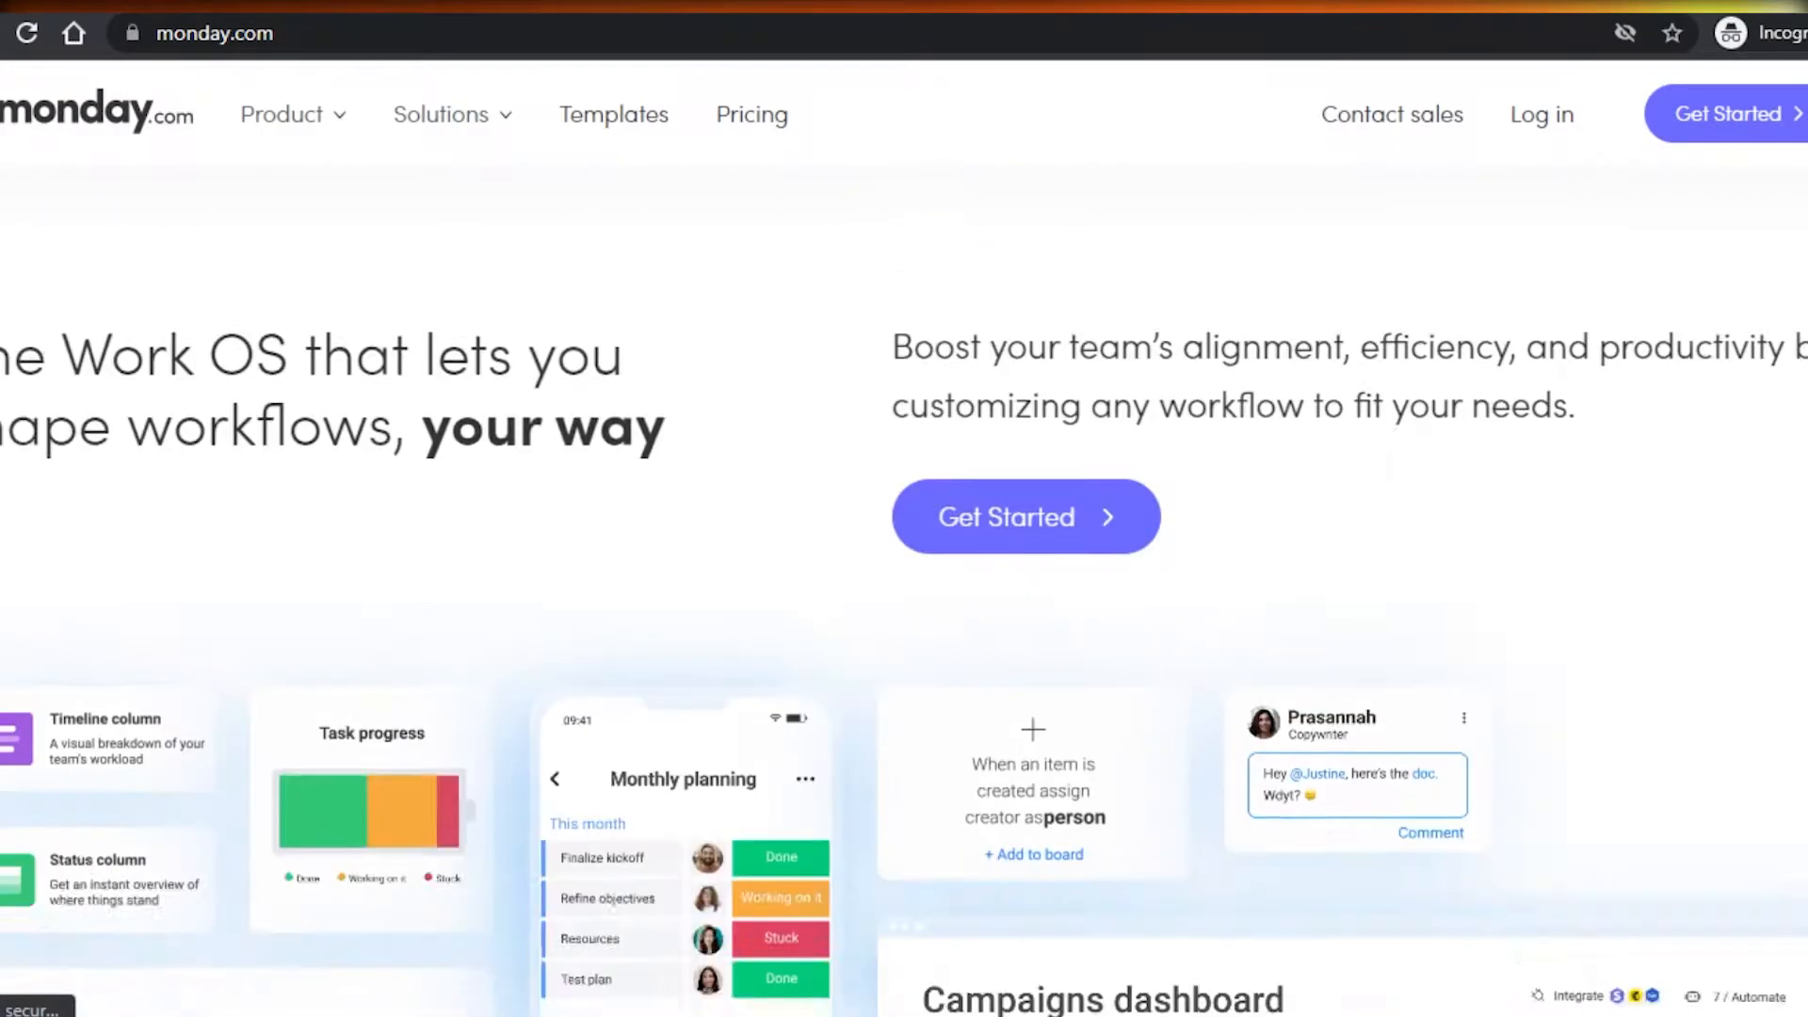
scroll(904, 565, "down", 10)
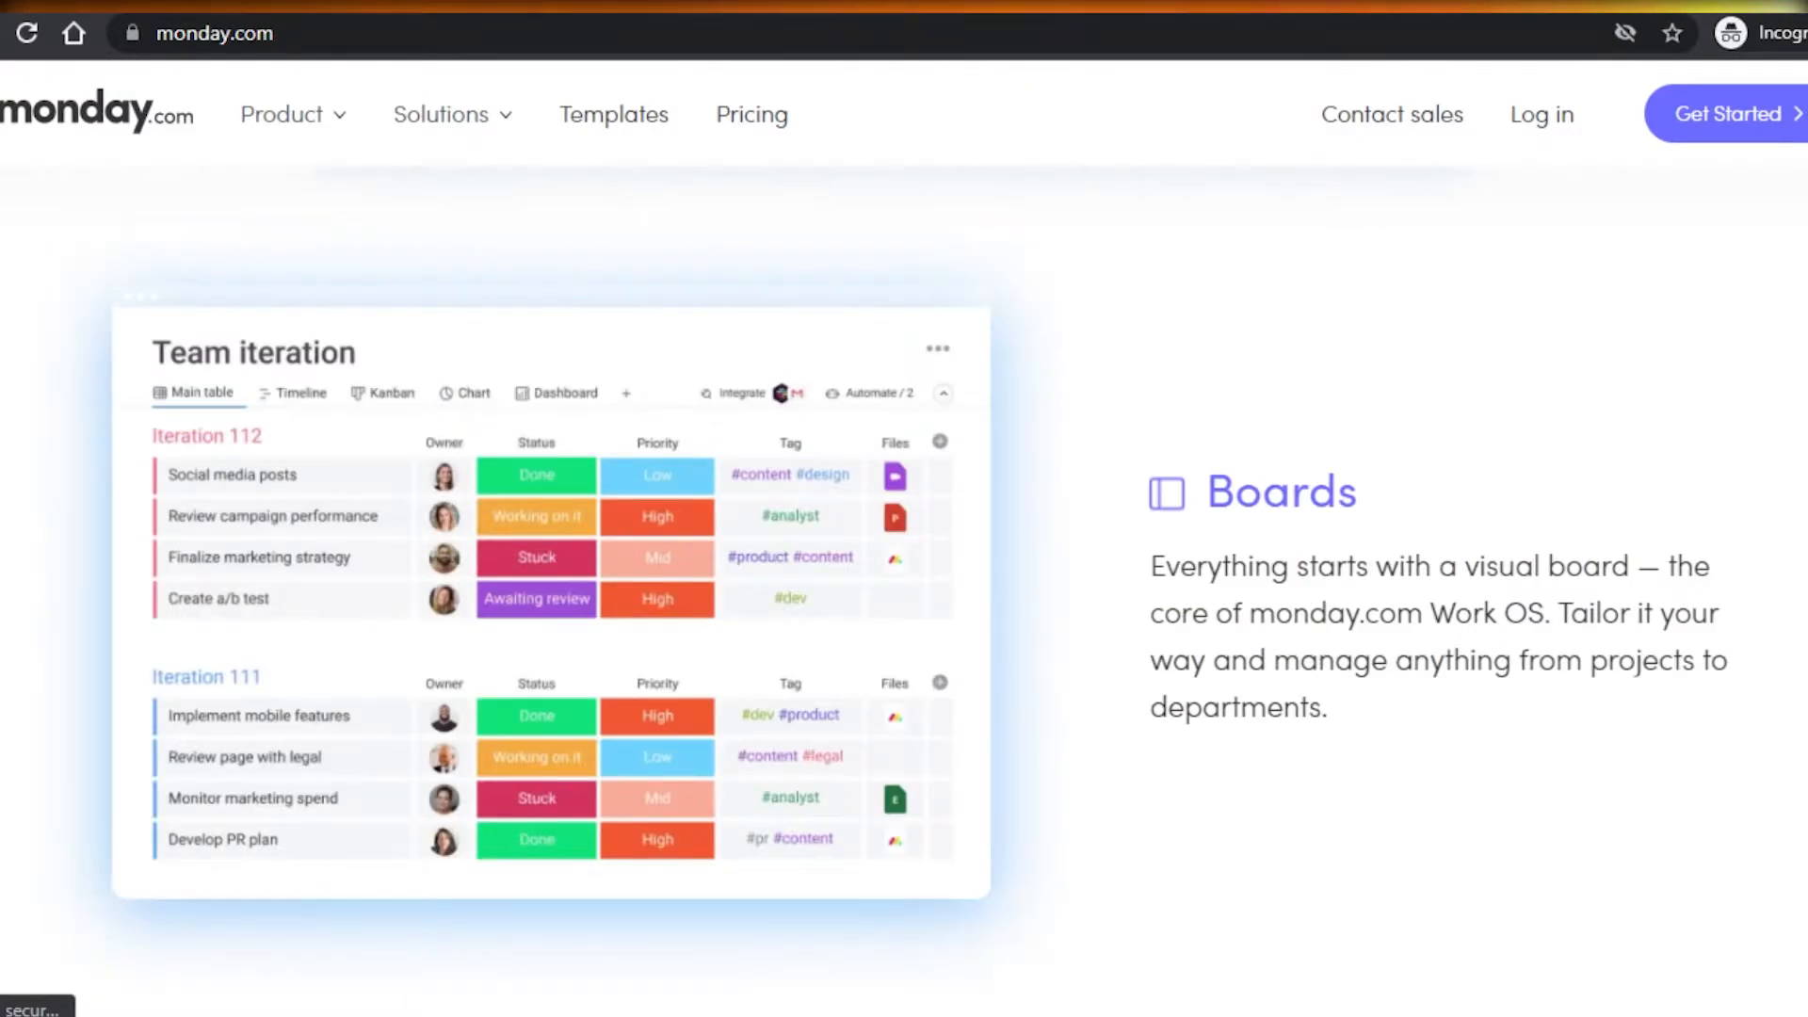
scroll(904, 565, "up", 20)
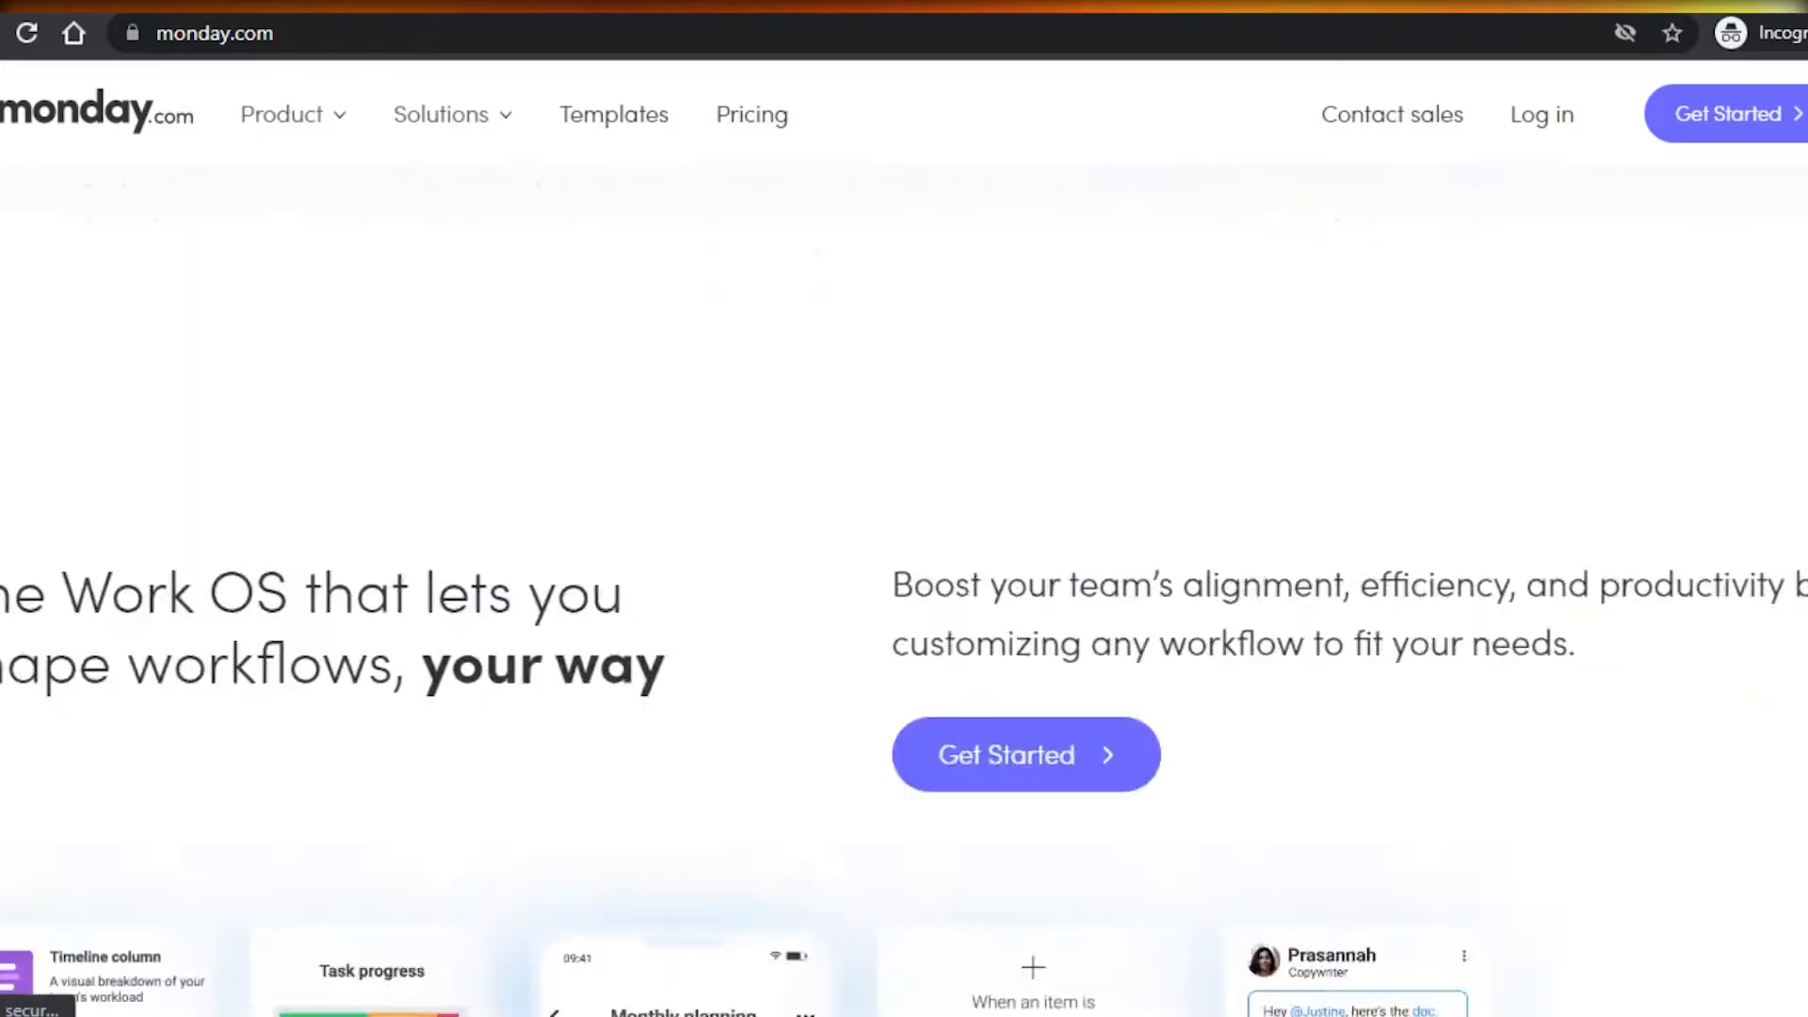
scroll(904, 565, "up", 6)
scroll(904, 565, "down", 18)
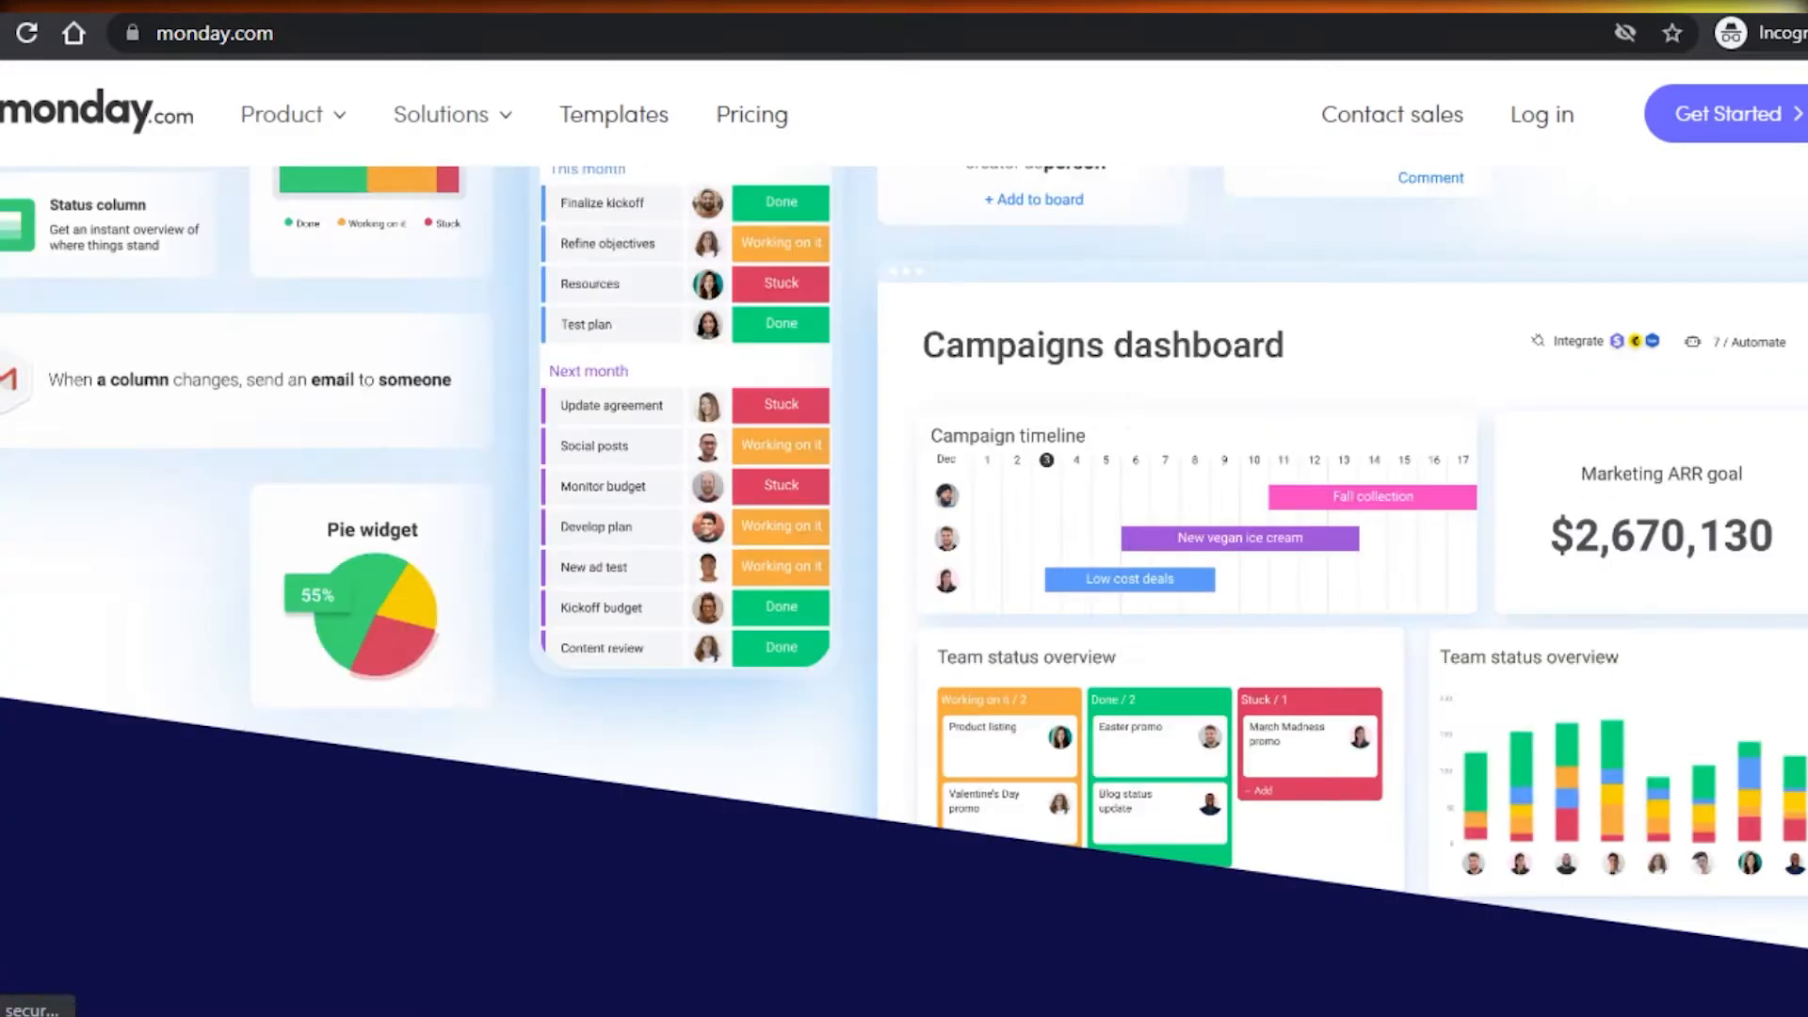
scroll(904, 565, "down", 20)
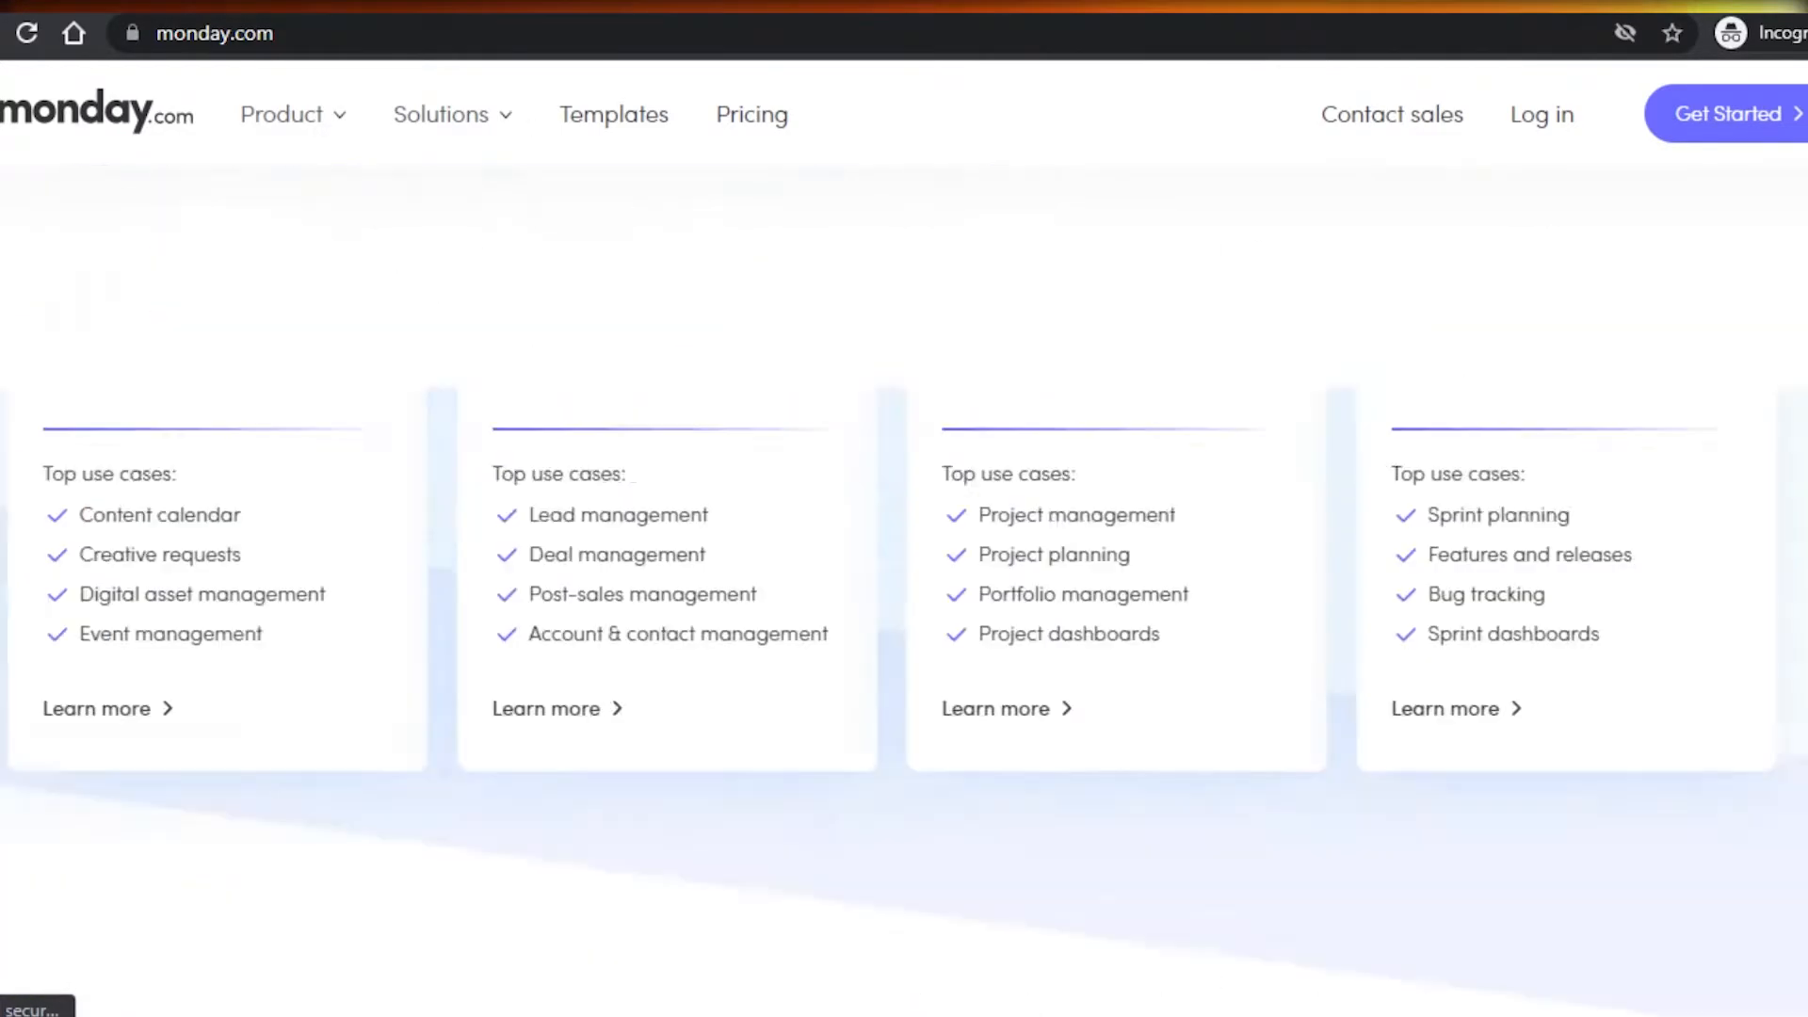
scroll(904, 565, "up", 15)
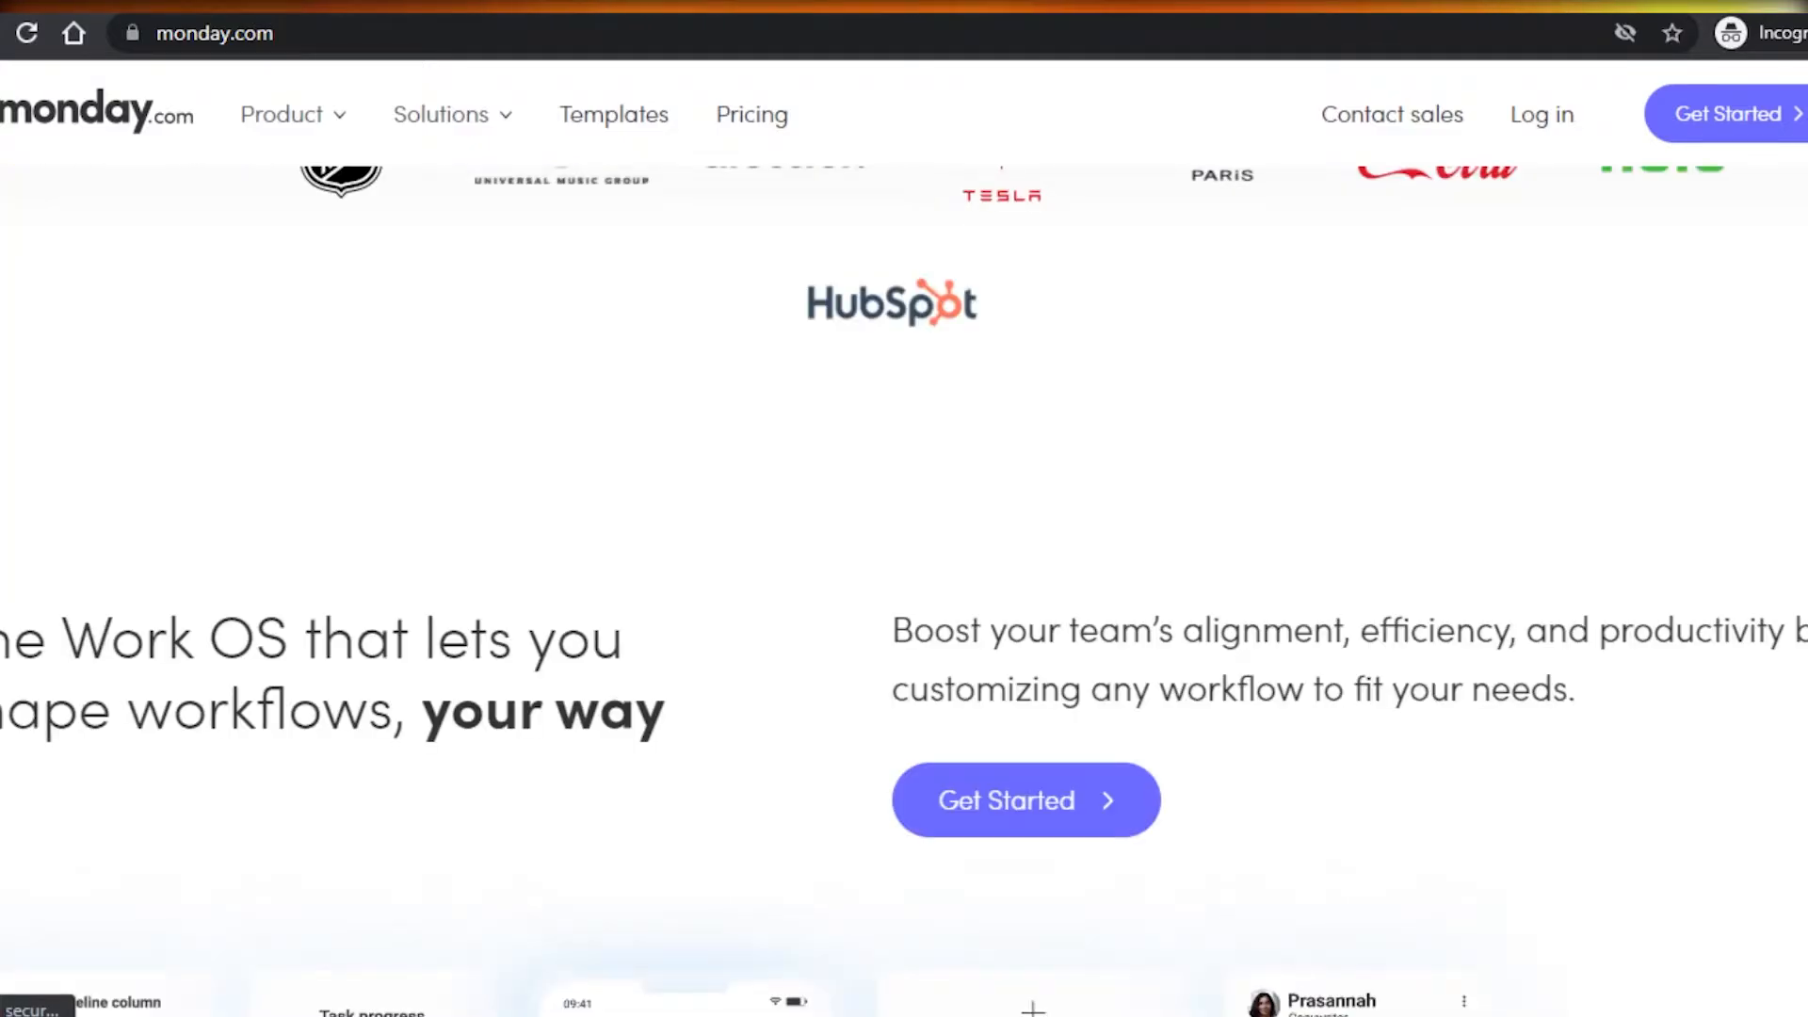
scroll(904, 565, "up", 5)
scroll(1133, 179, "down", 20)
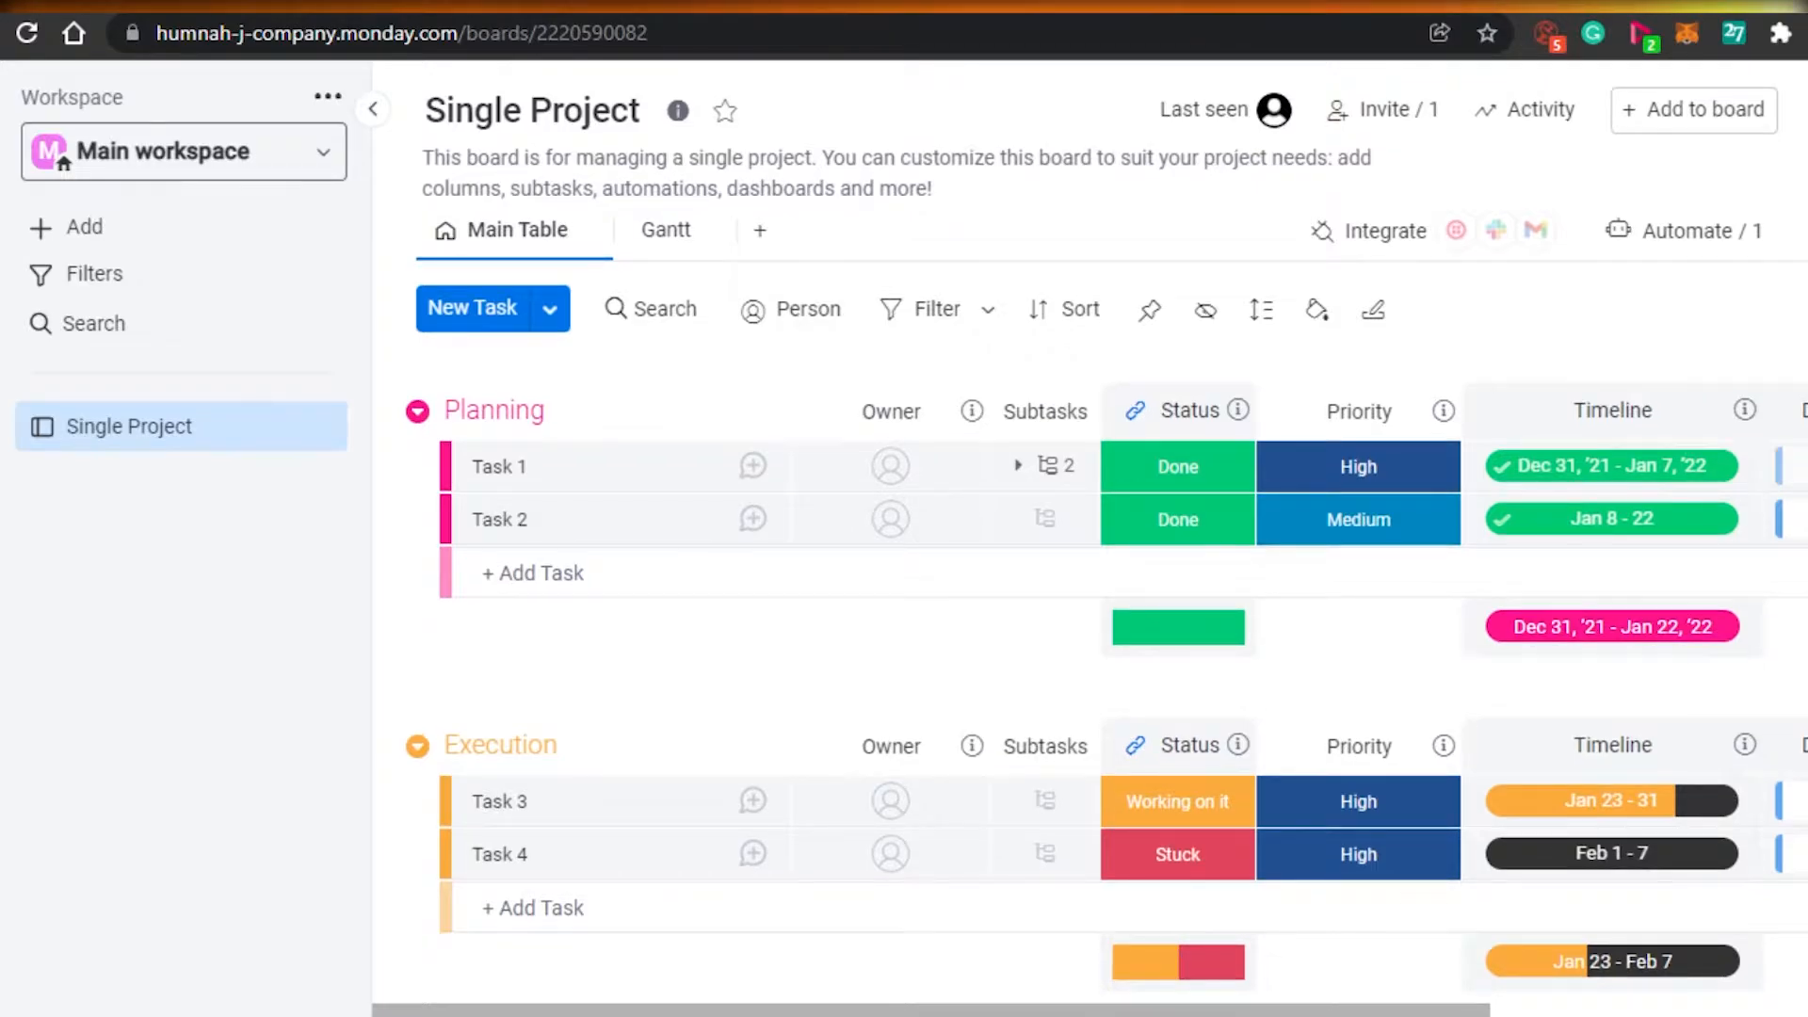
scroll(1089, 537, "down", 4)
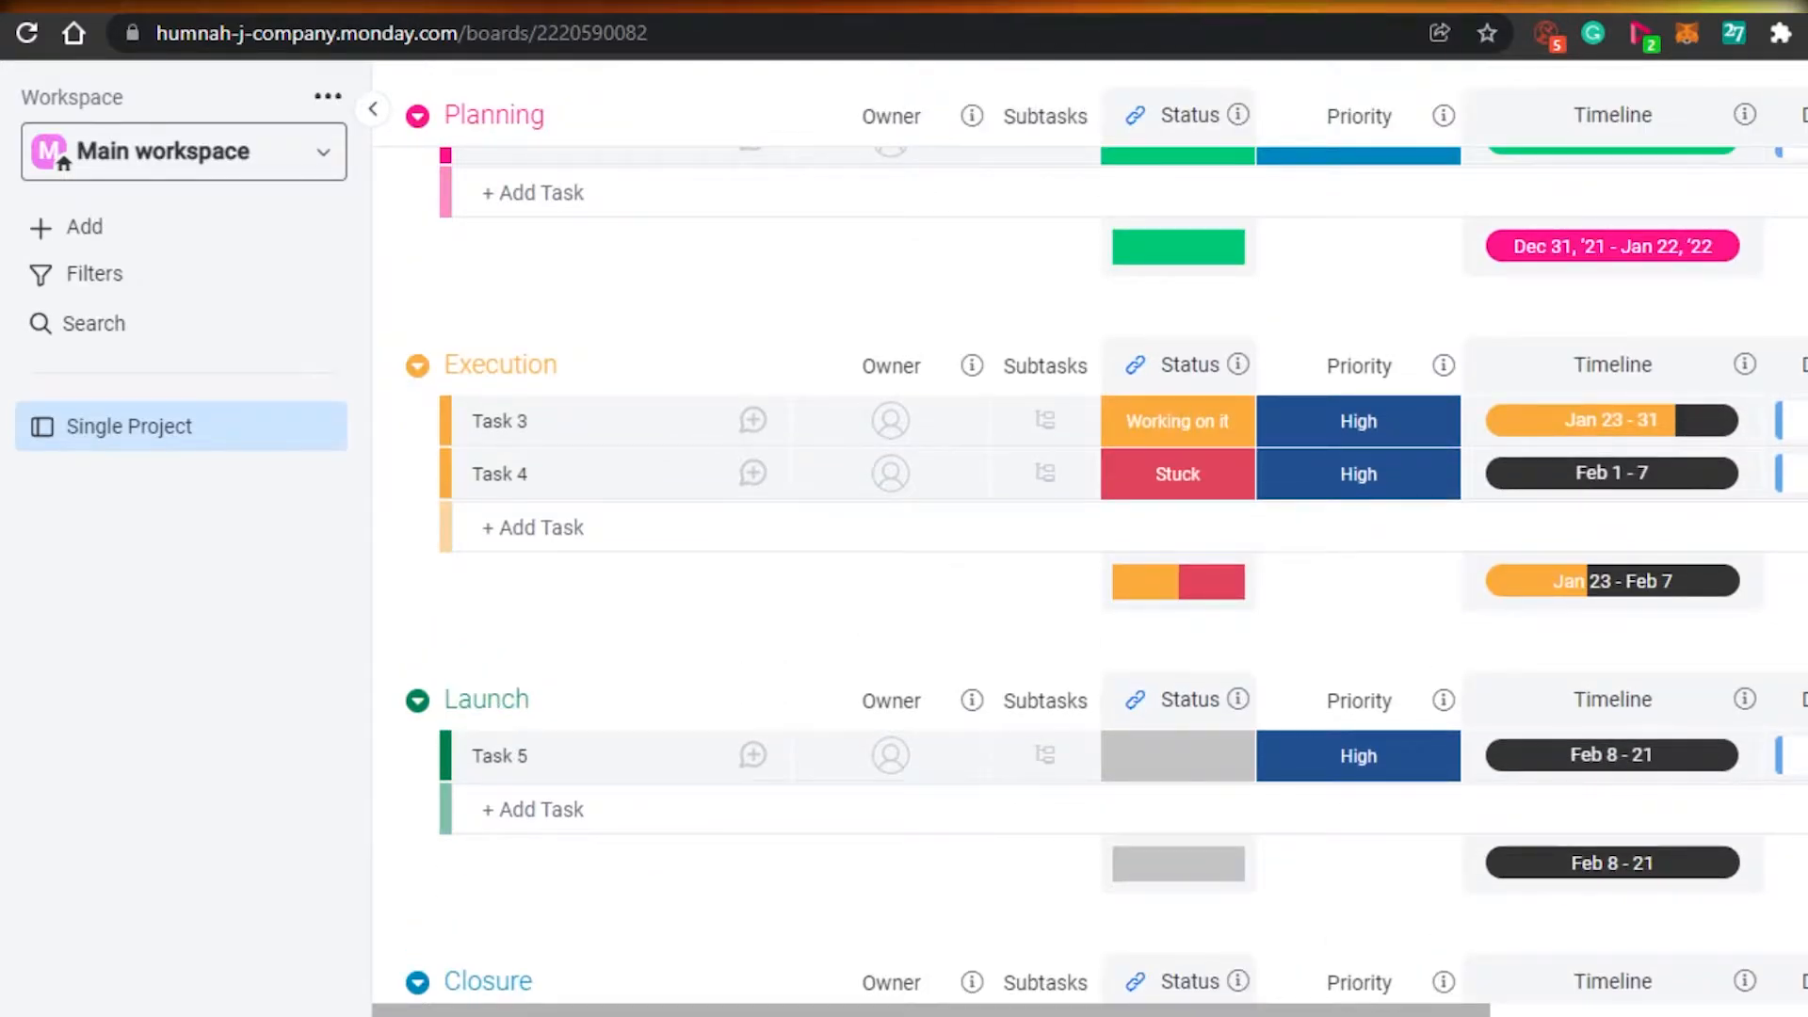
scroll(1090, 537, "up", 4)
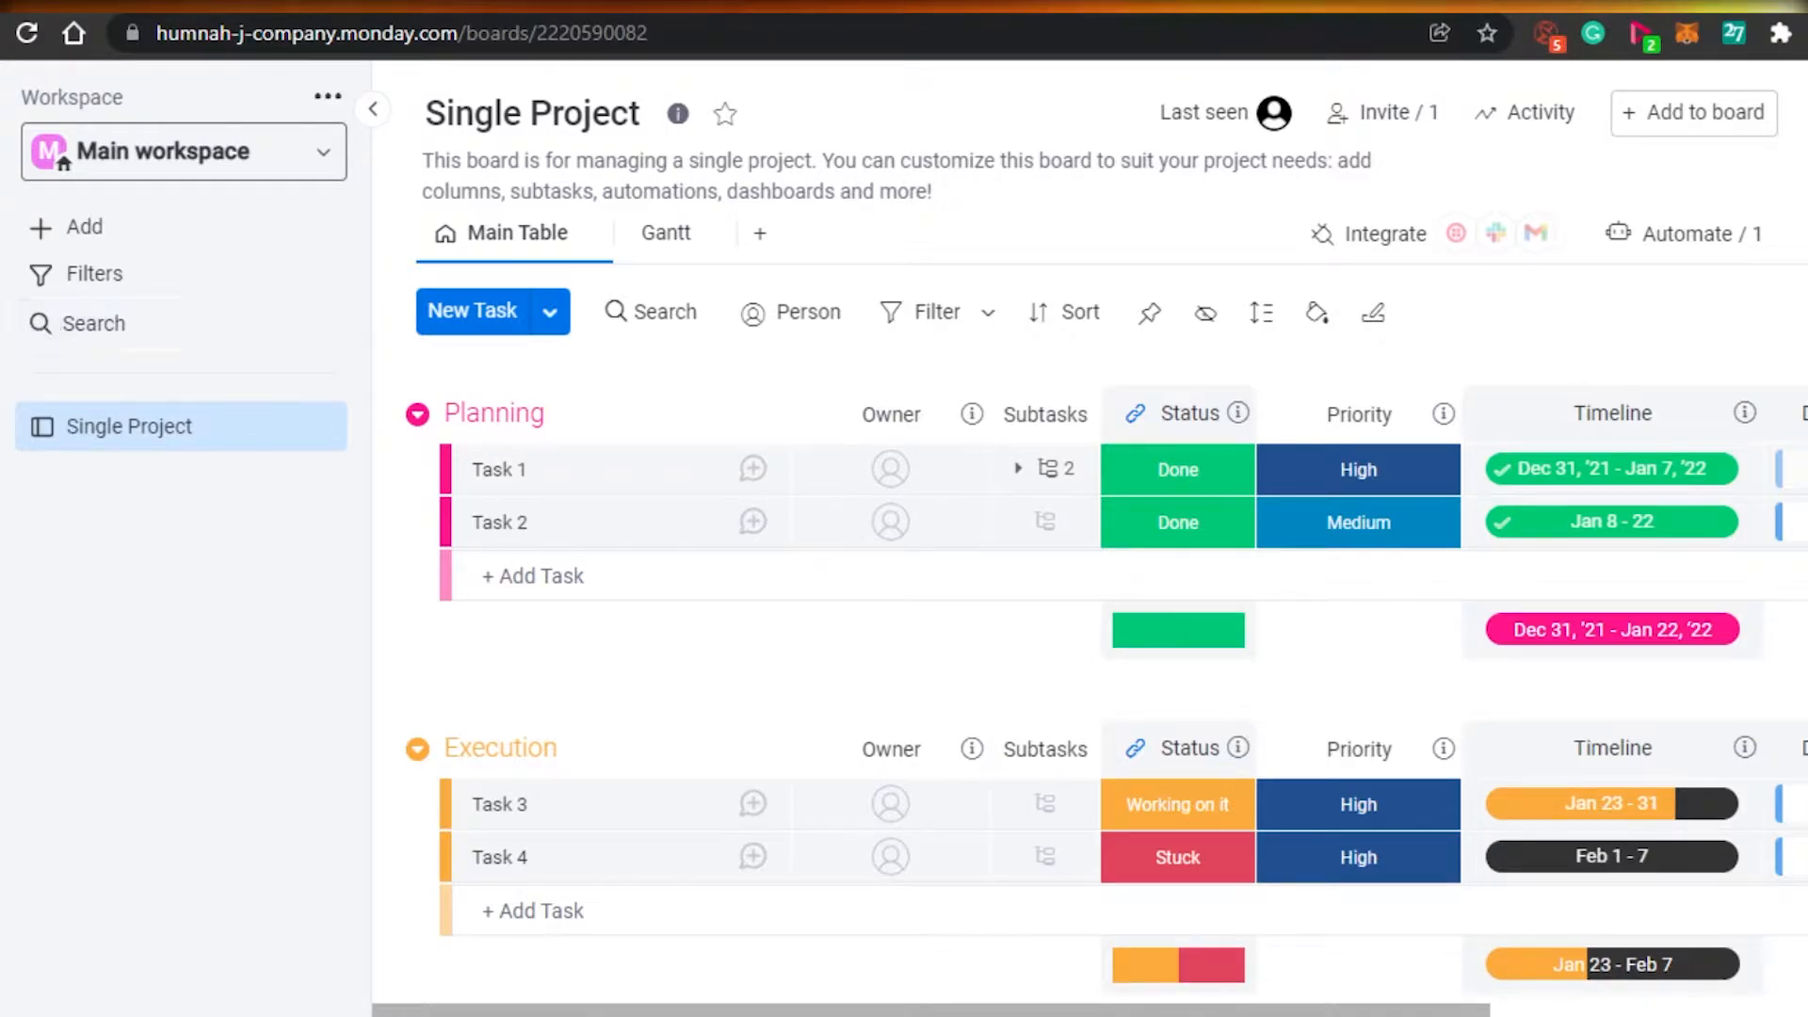
Create a new workspace named How To Global with open privacy
left_click(308, 152)
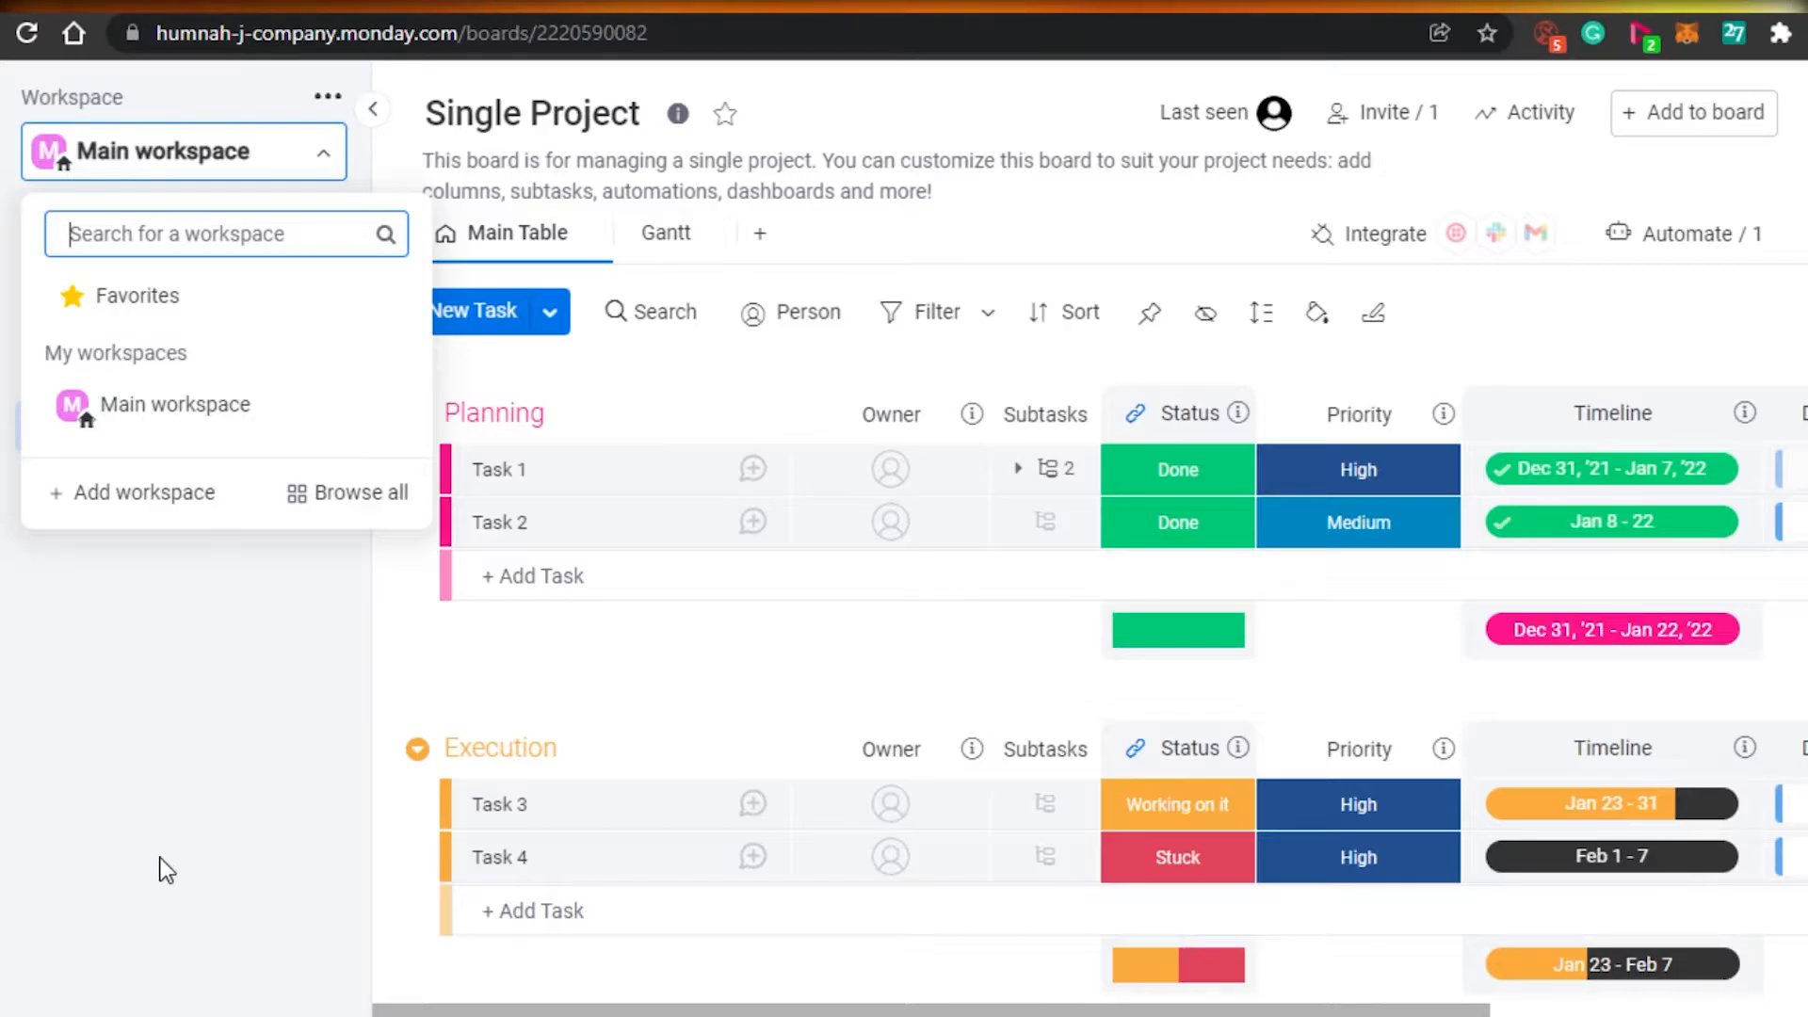
left_click(106, 508)
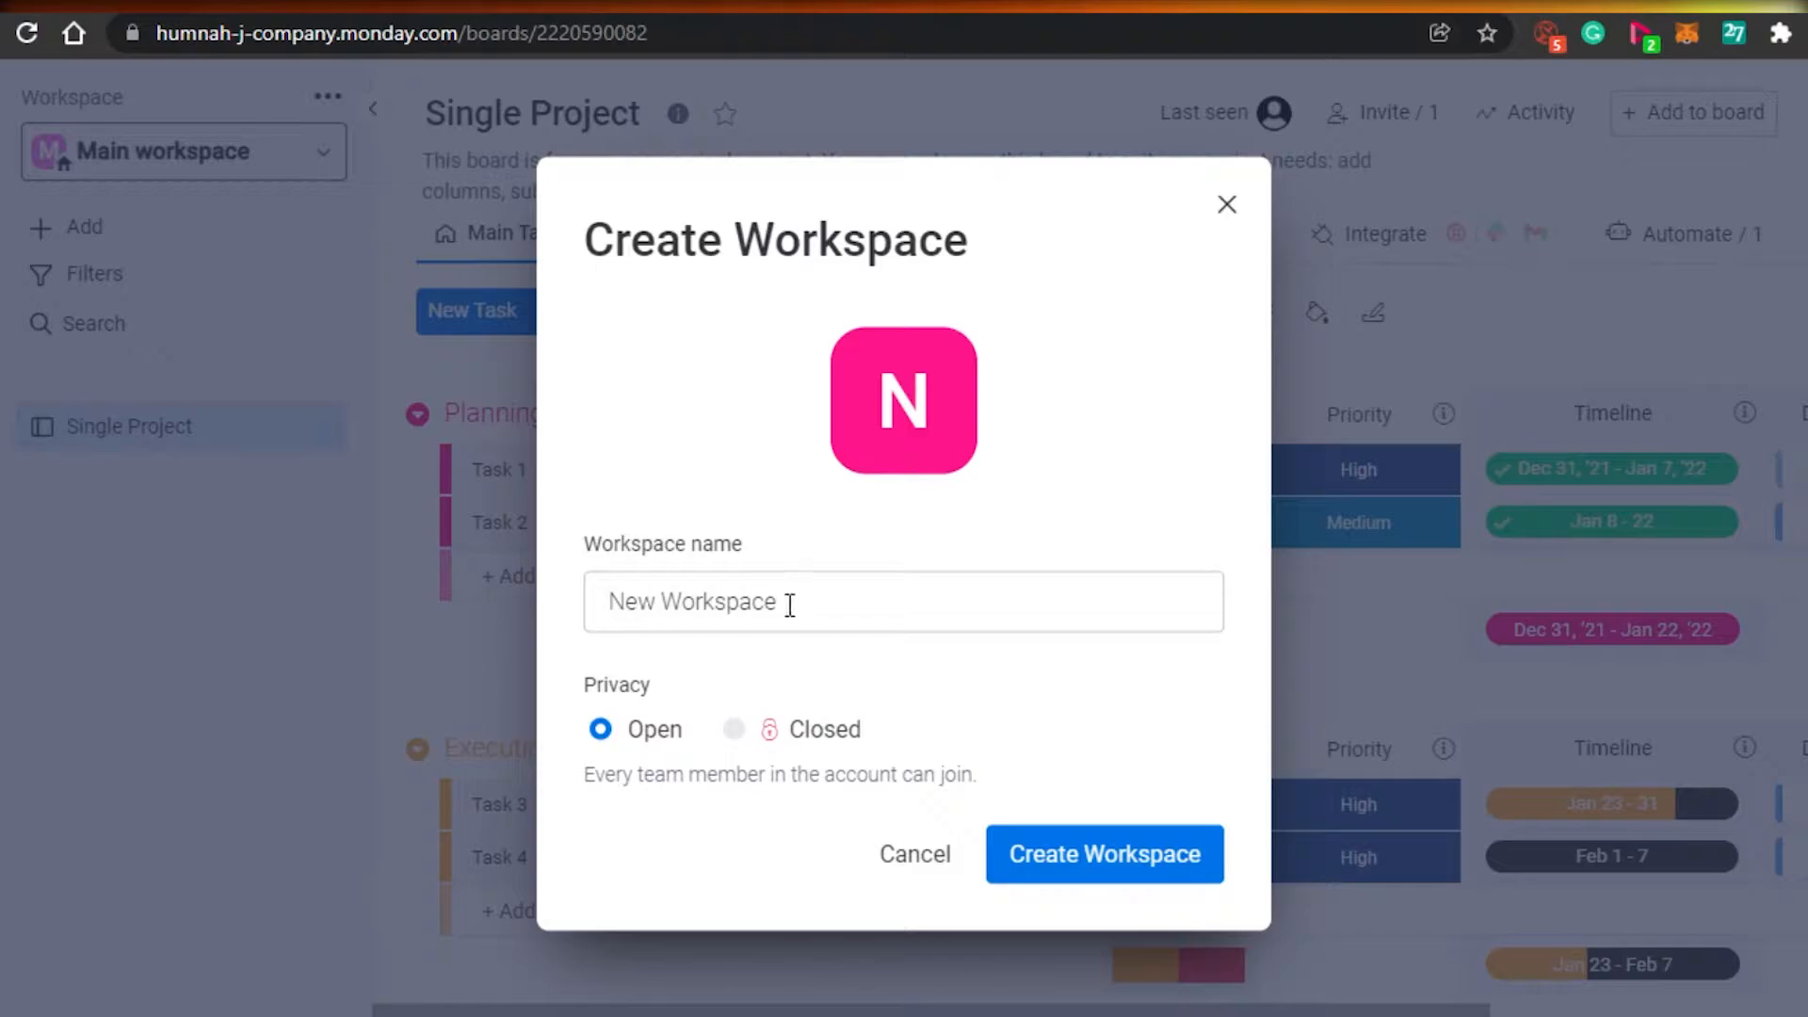
left_click(789, 604)
key("BackSpace")
key("BackSpace")
key("BackSpace")
key("BackSpace")
key("BackSpace")
key("BackSpace")
key("BackSpace")
key("BackSpace")
key("BackSpace")
key("BackSpace")
key("BackSpace")
key("BackSpace")
key("BackSpace")
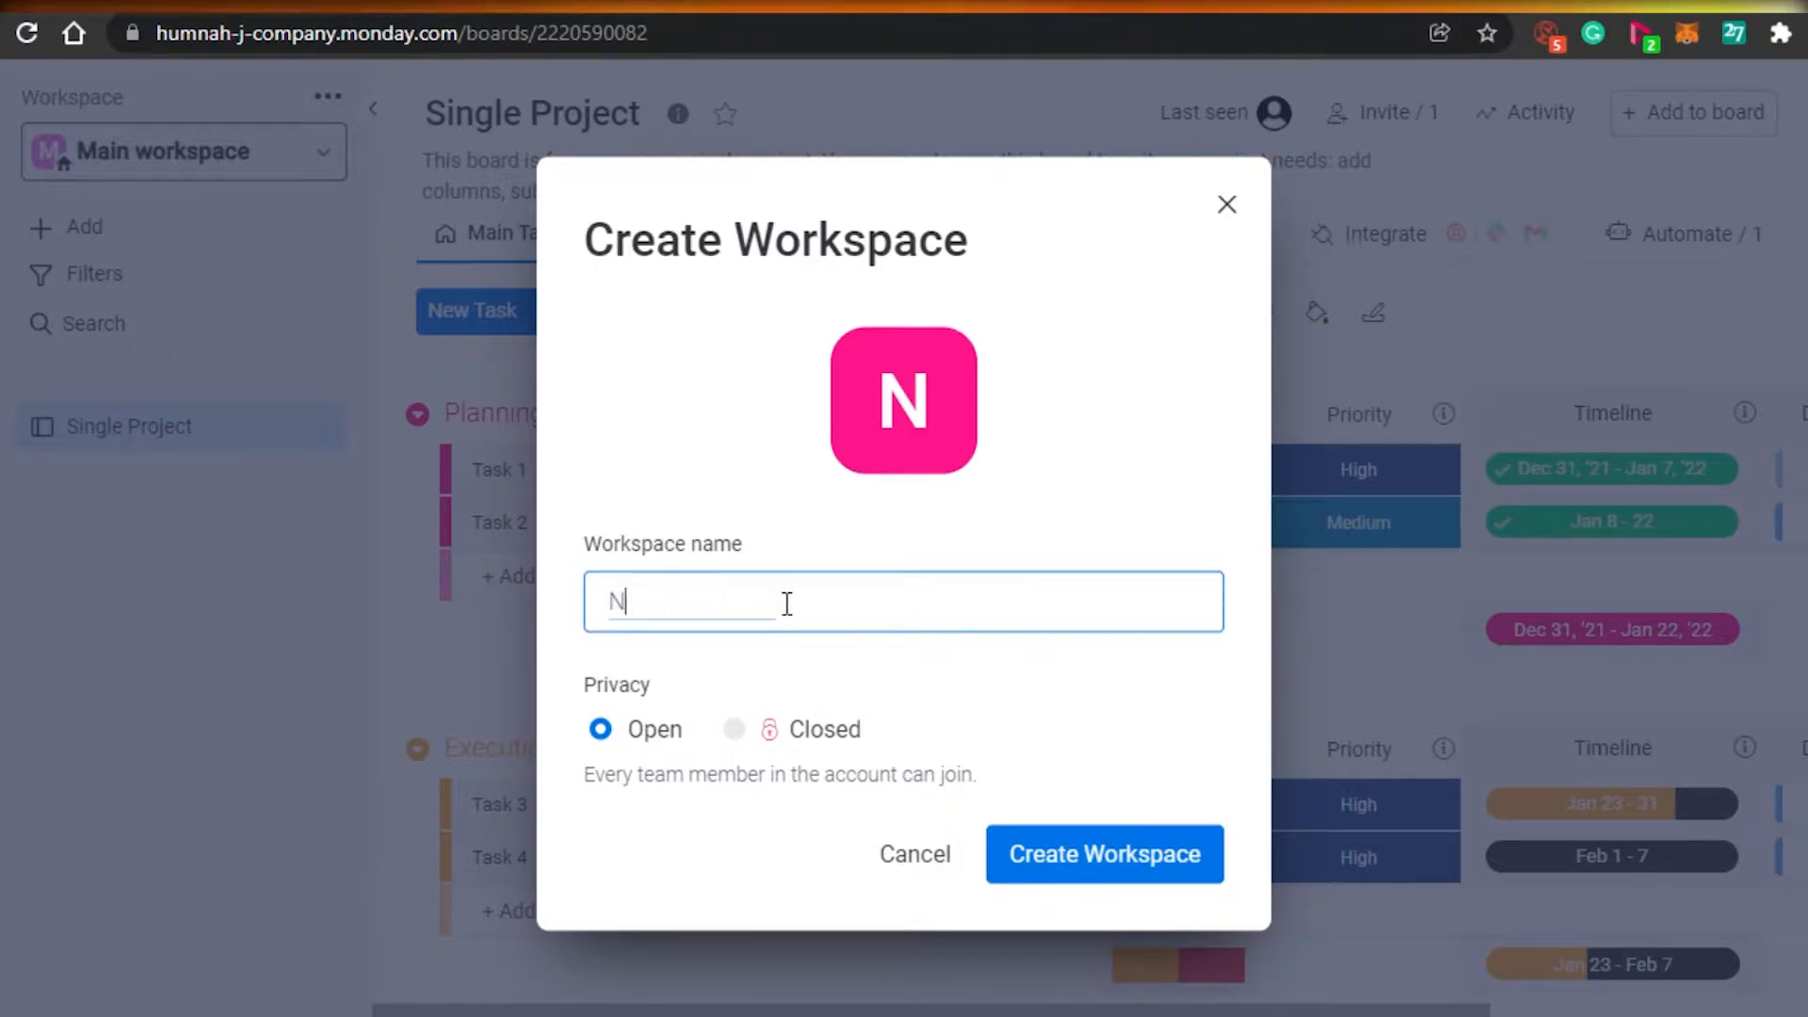
type("How To Global")
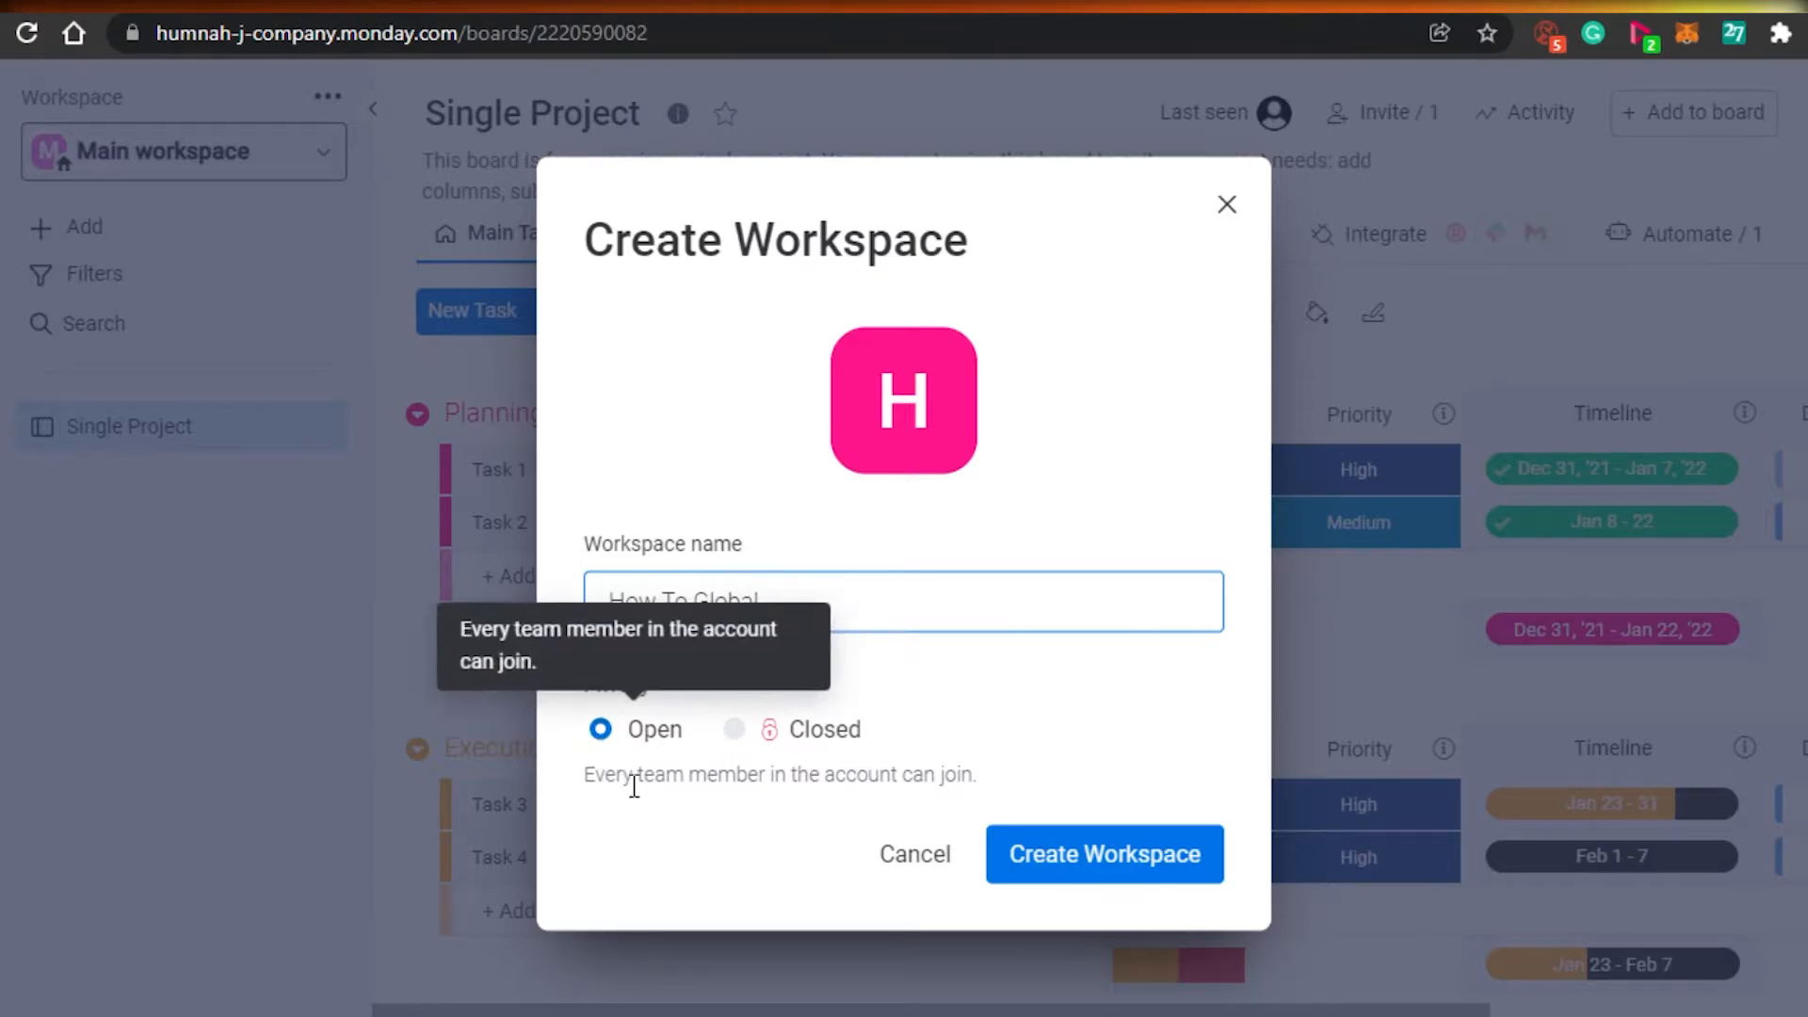
left_click(1091, 857)
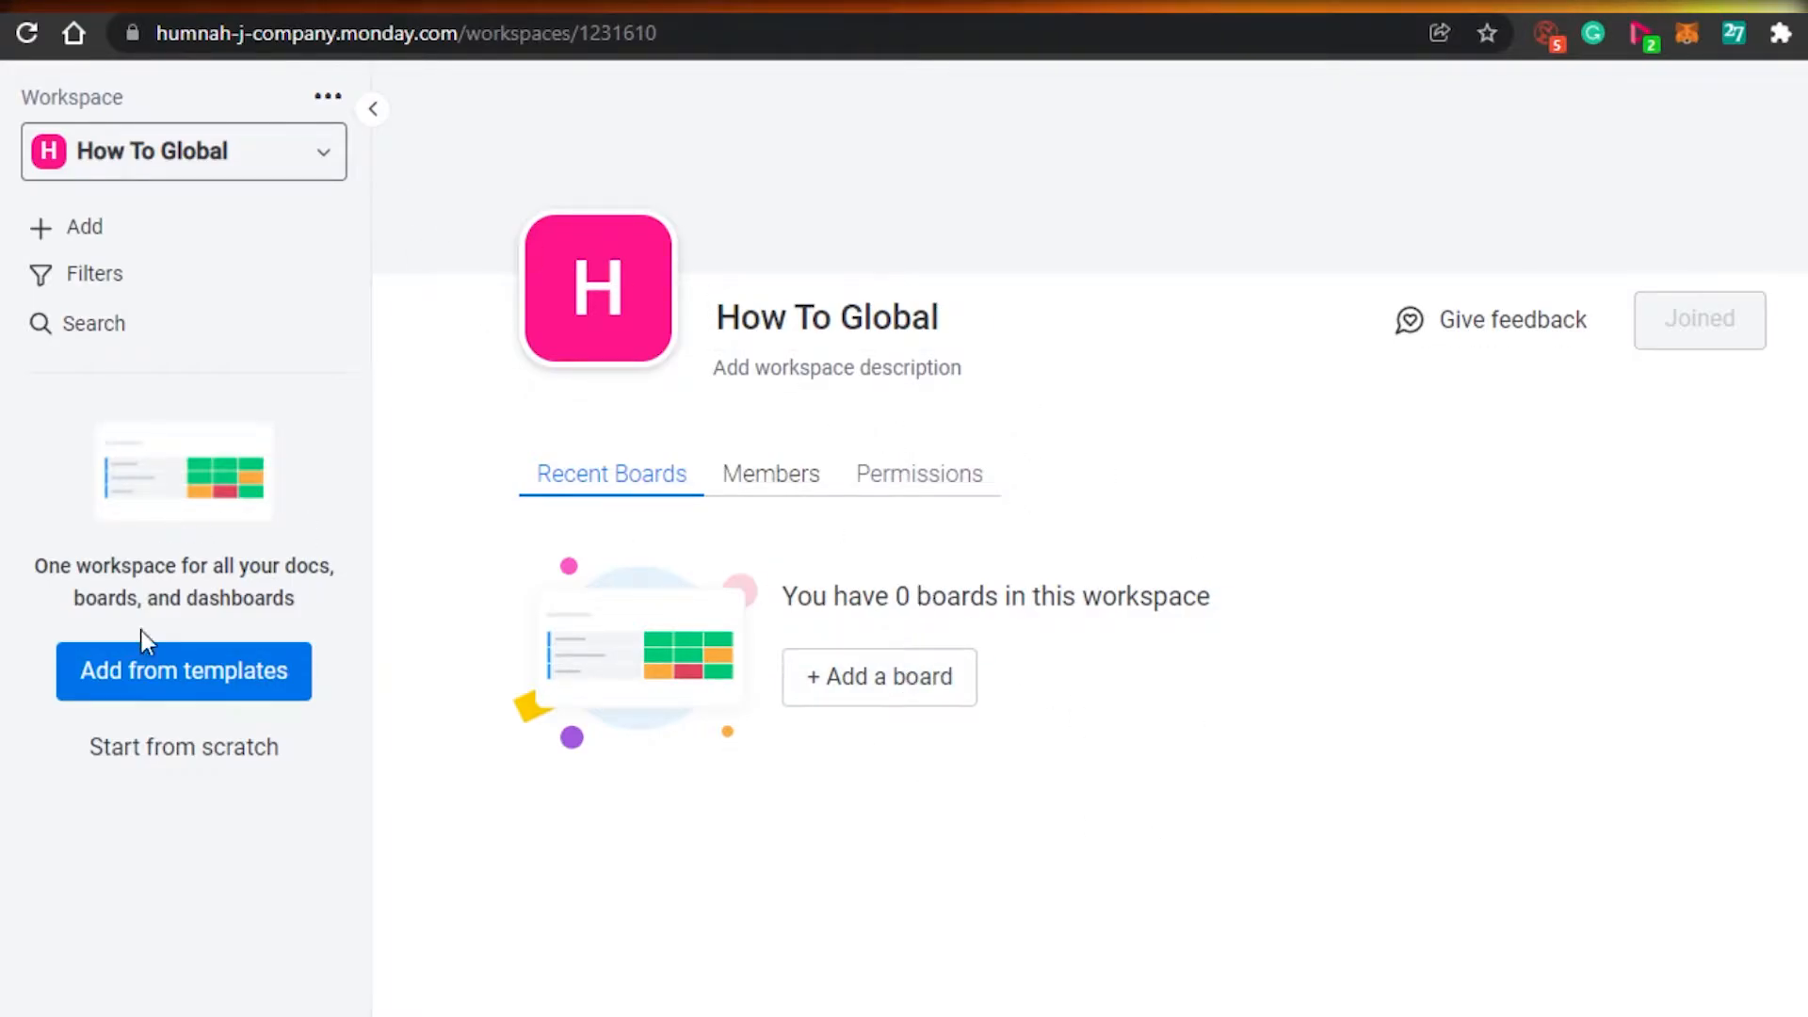
Add a board to the workspace from the Content Planning template in the Content Production category
left_click(181, 684)
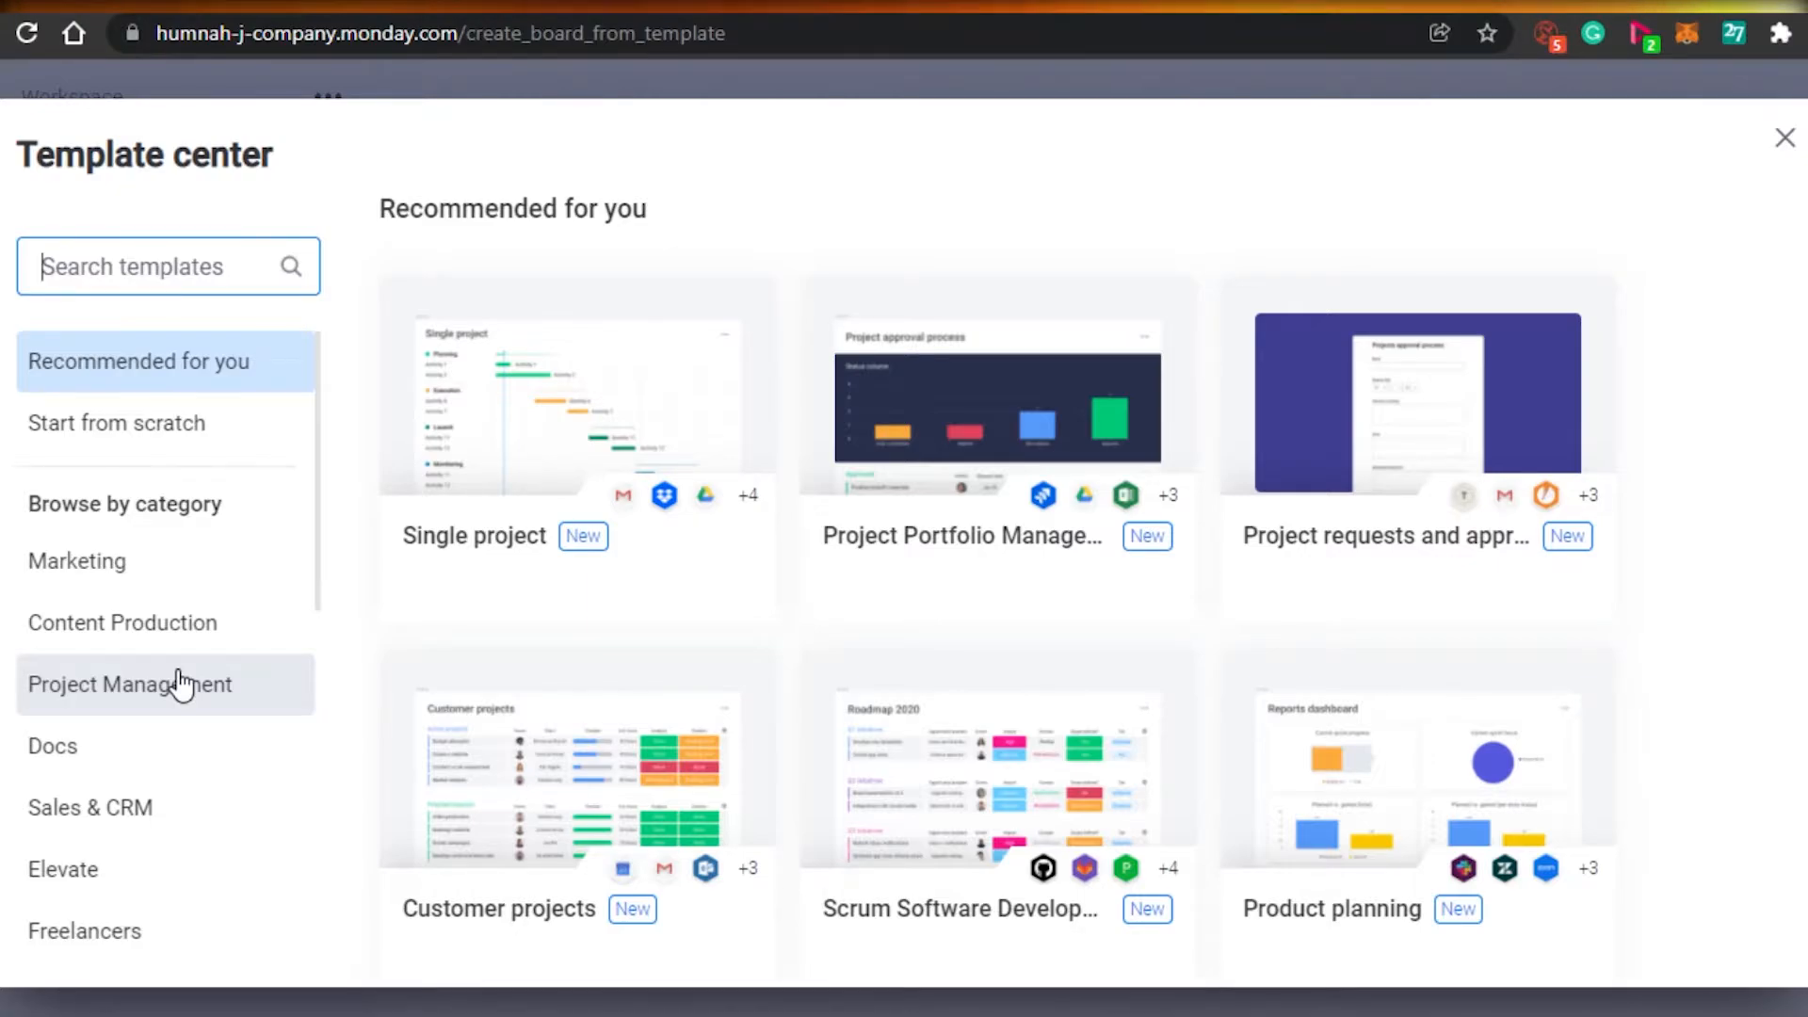
left_click(127, 631)
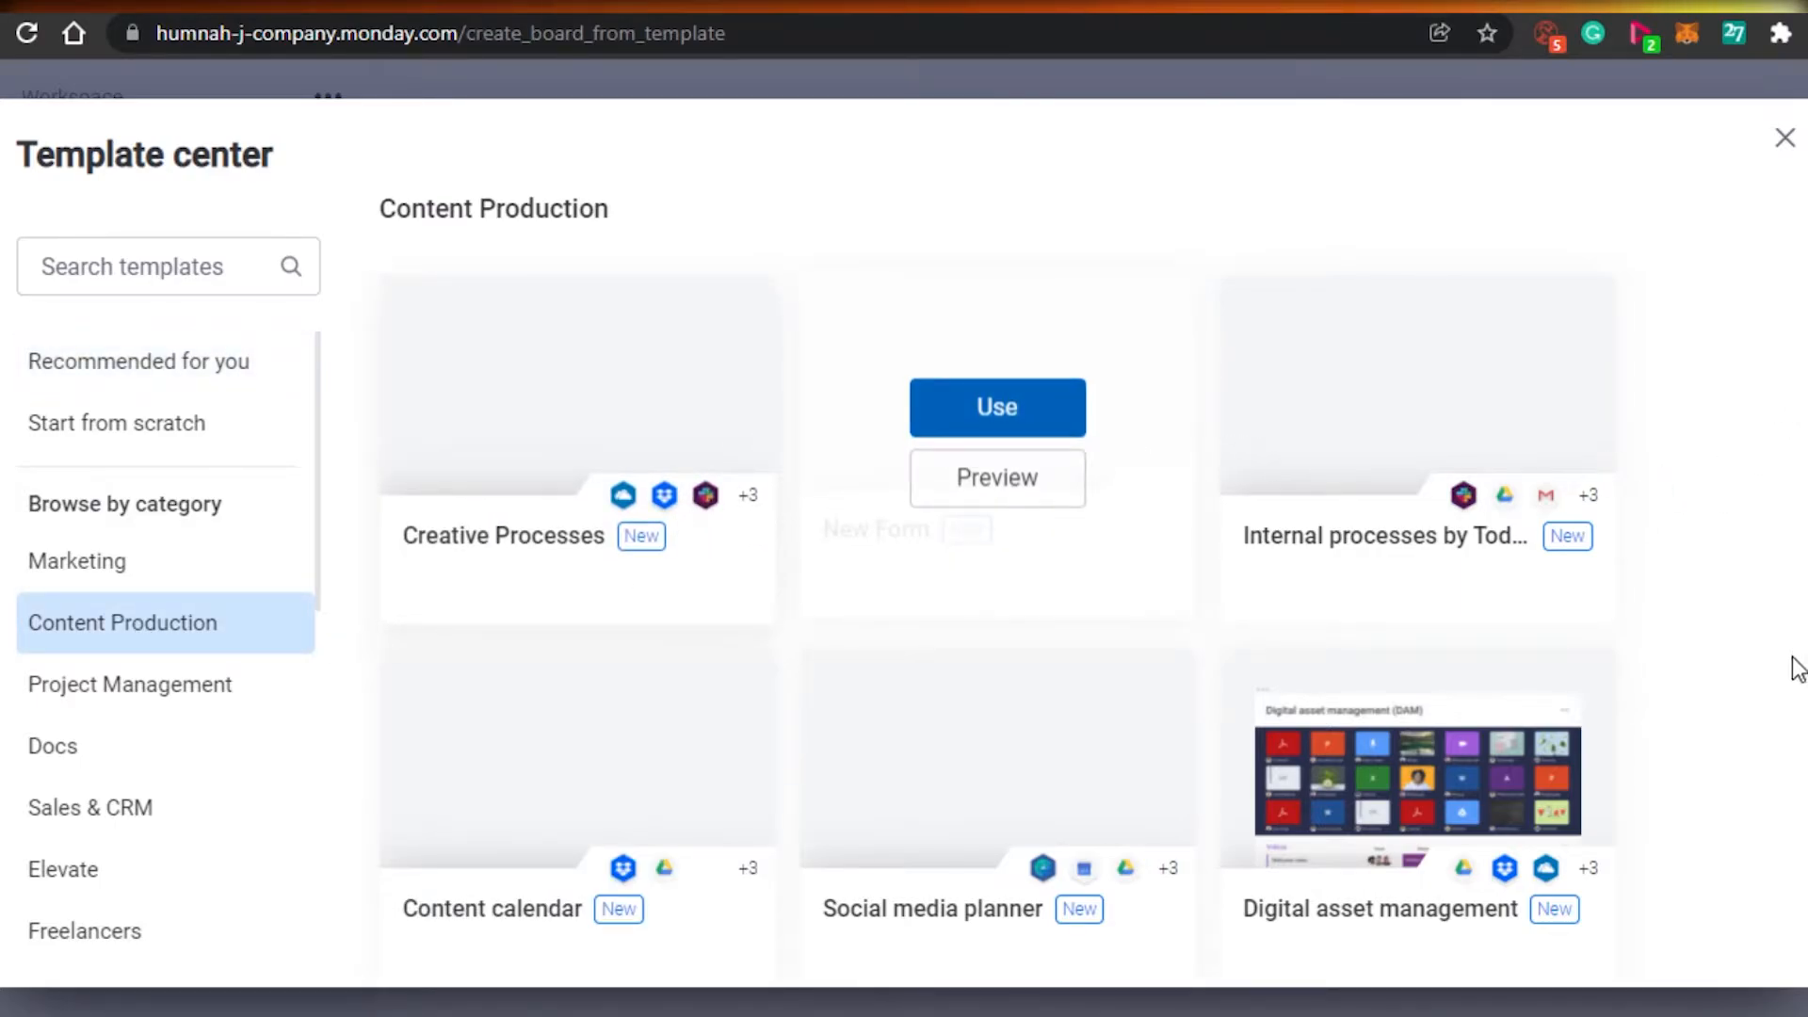
scroll(1794, 659, "down", 4)
scroll(999, 545, "up", 1)
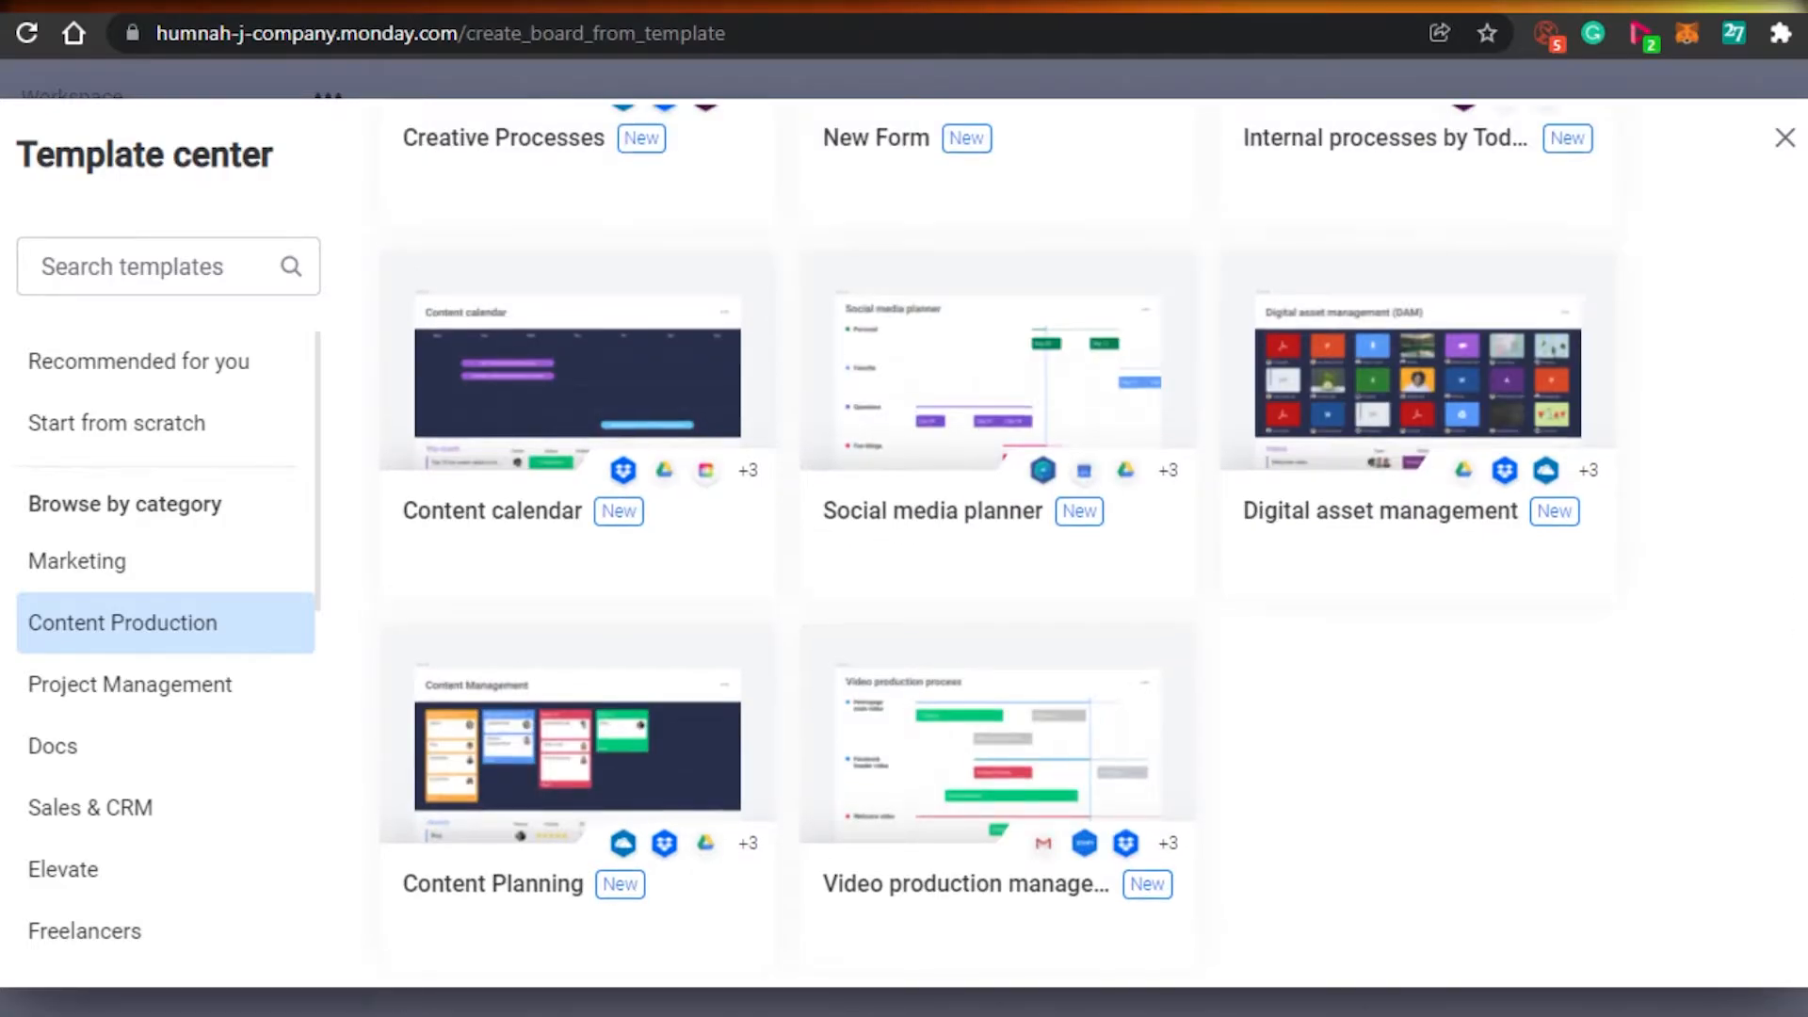
scroll(1054, 634, "down", 1)
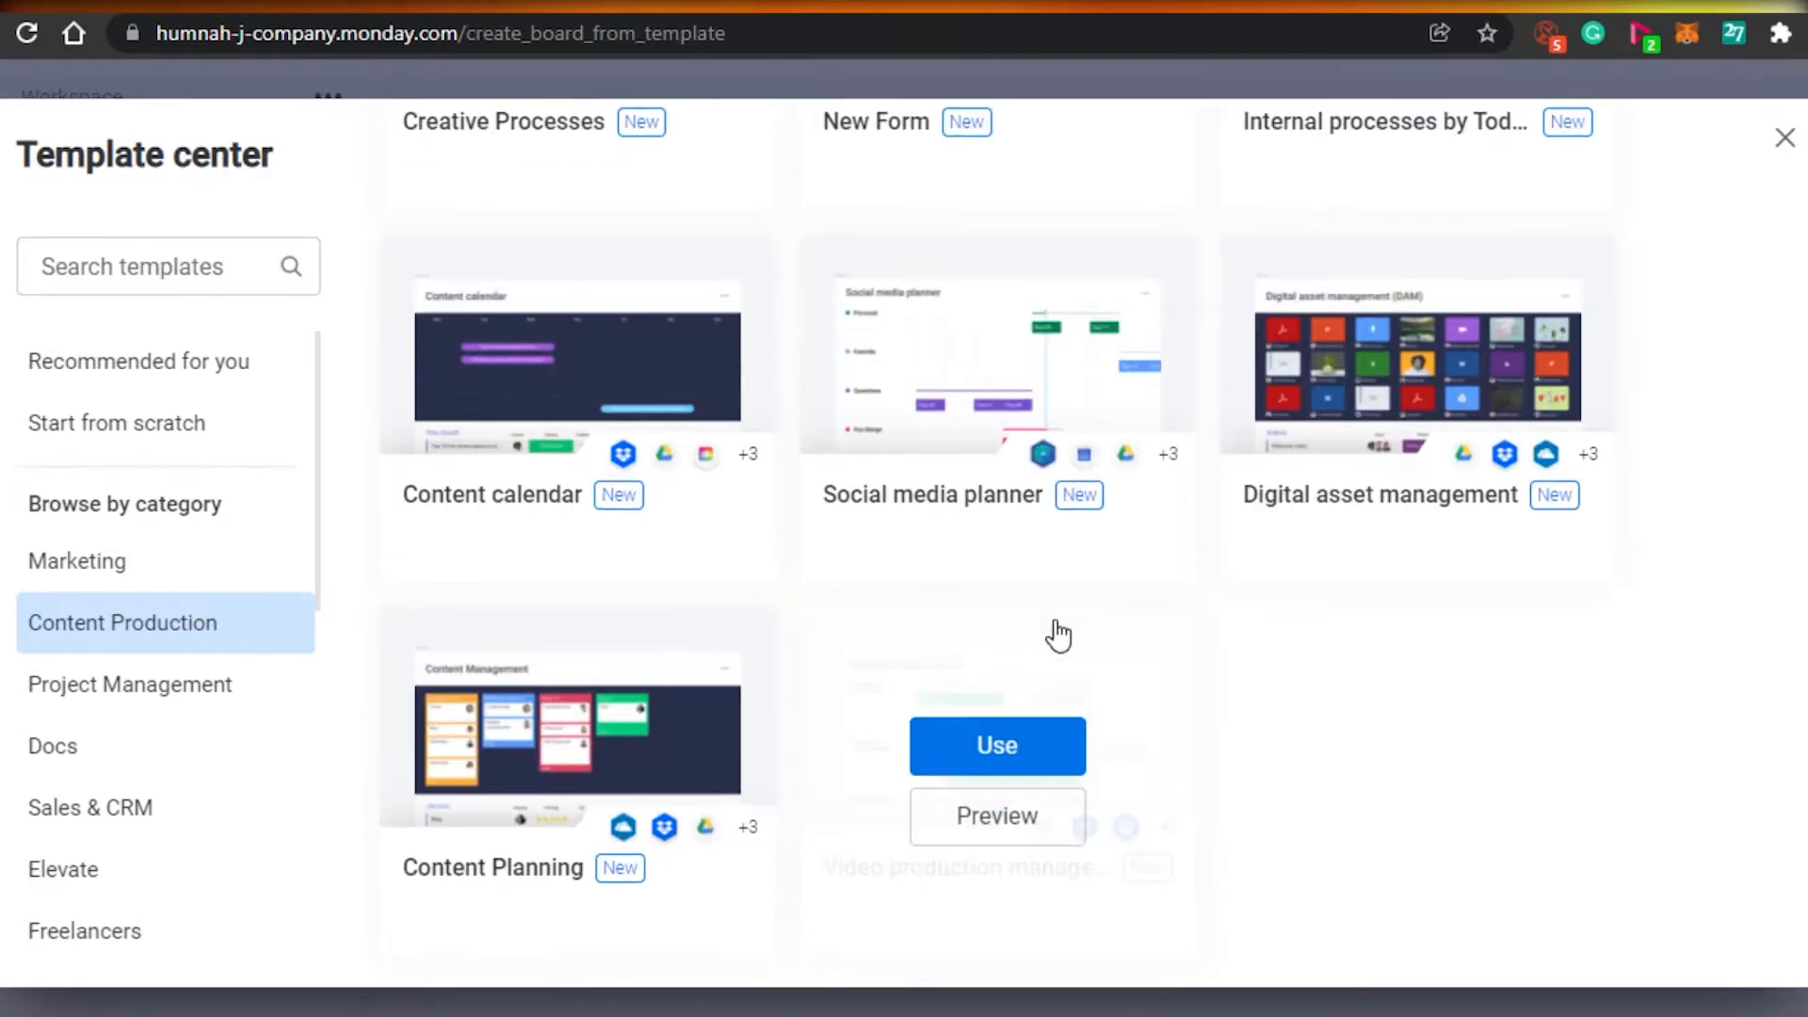
mouse_move(537, 682)
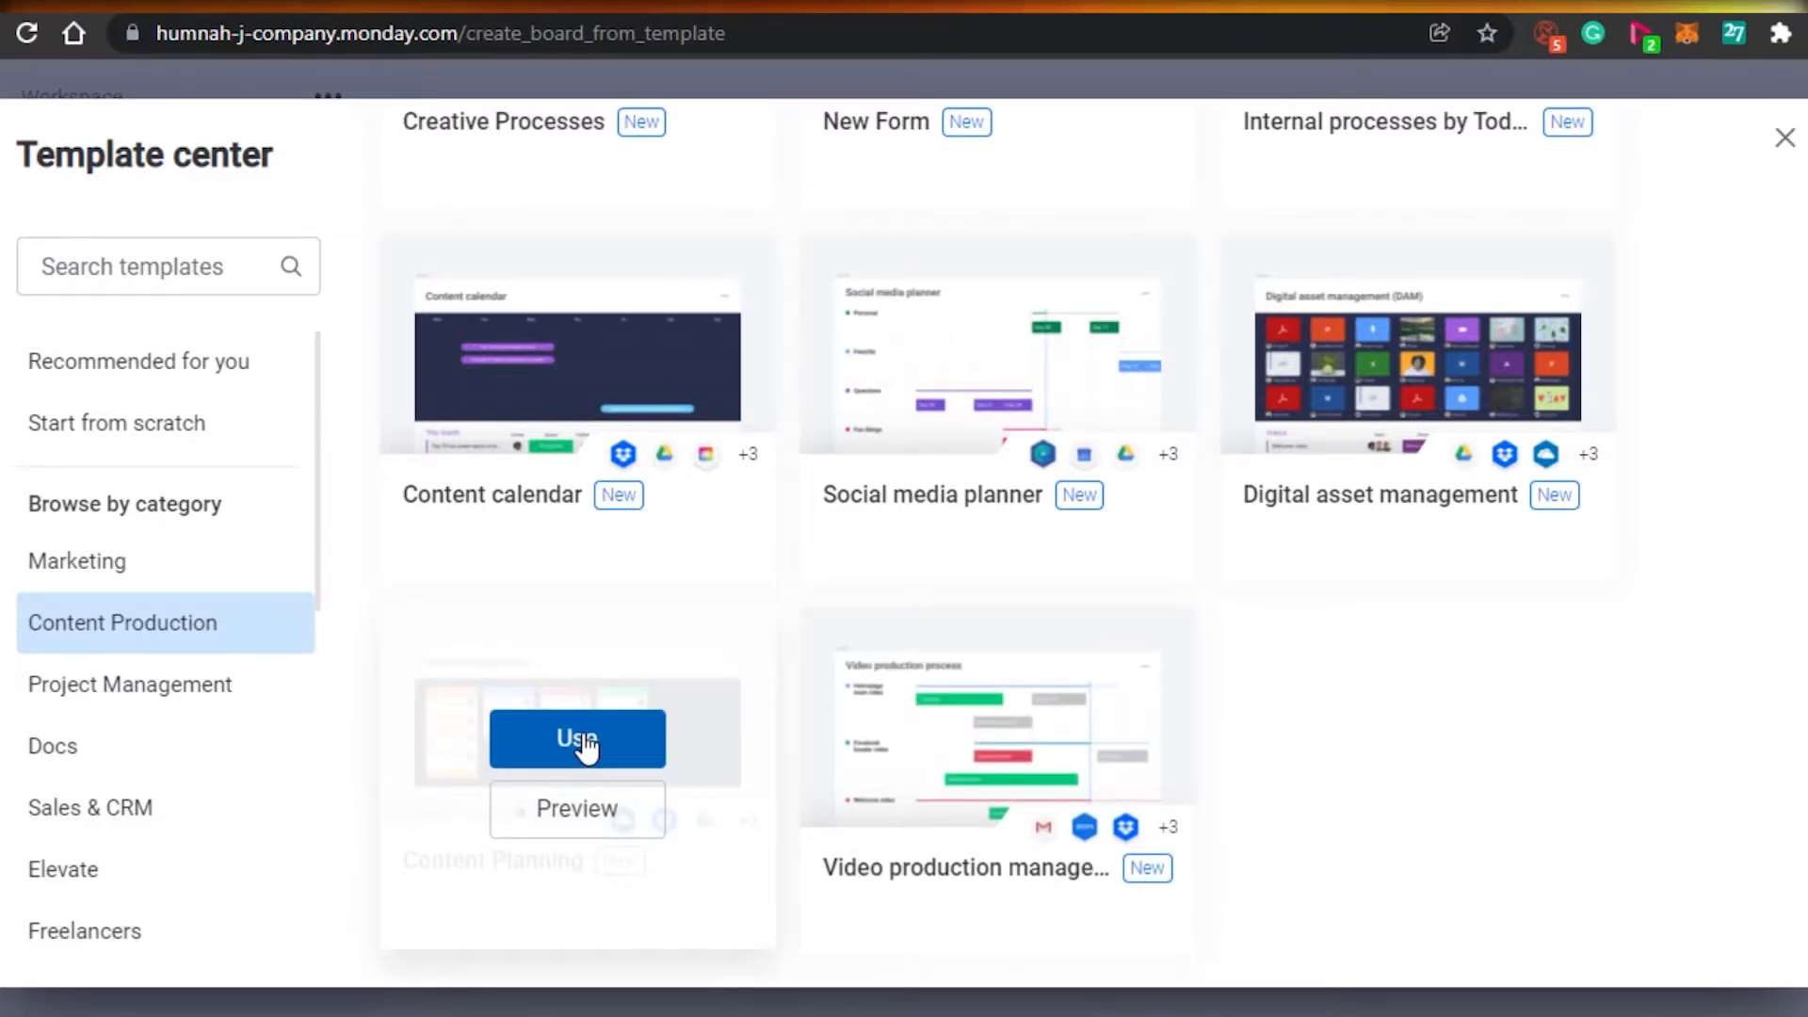
left_click(582, 749)
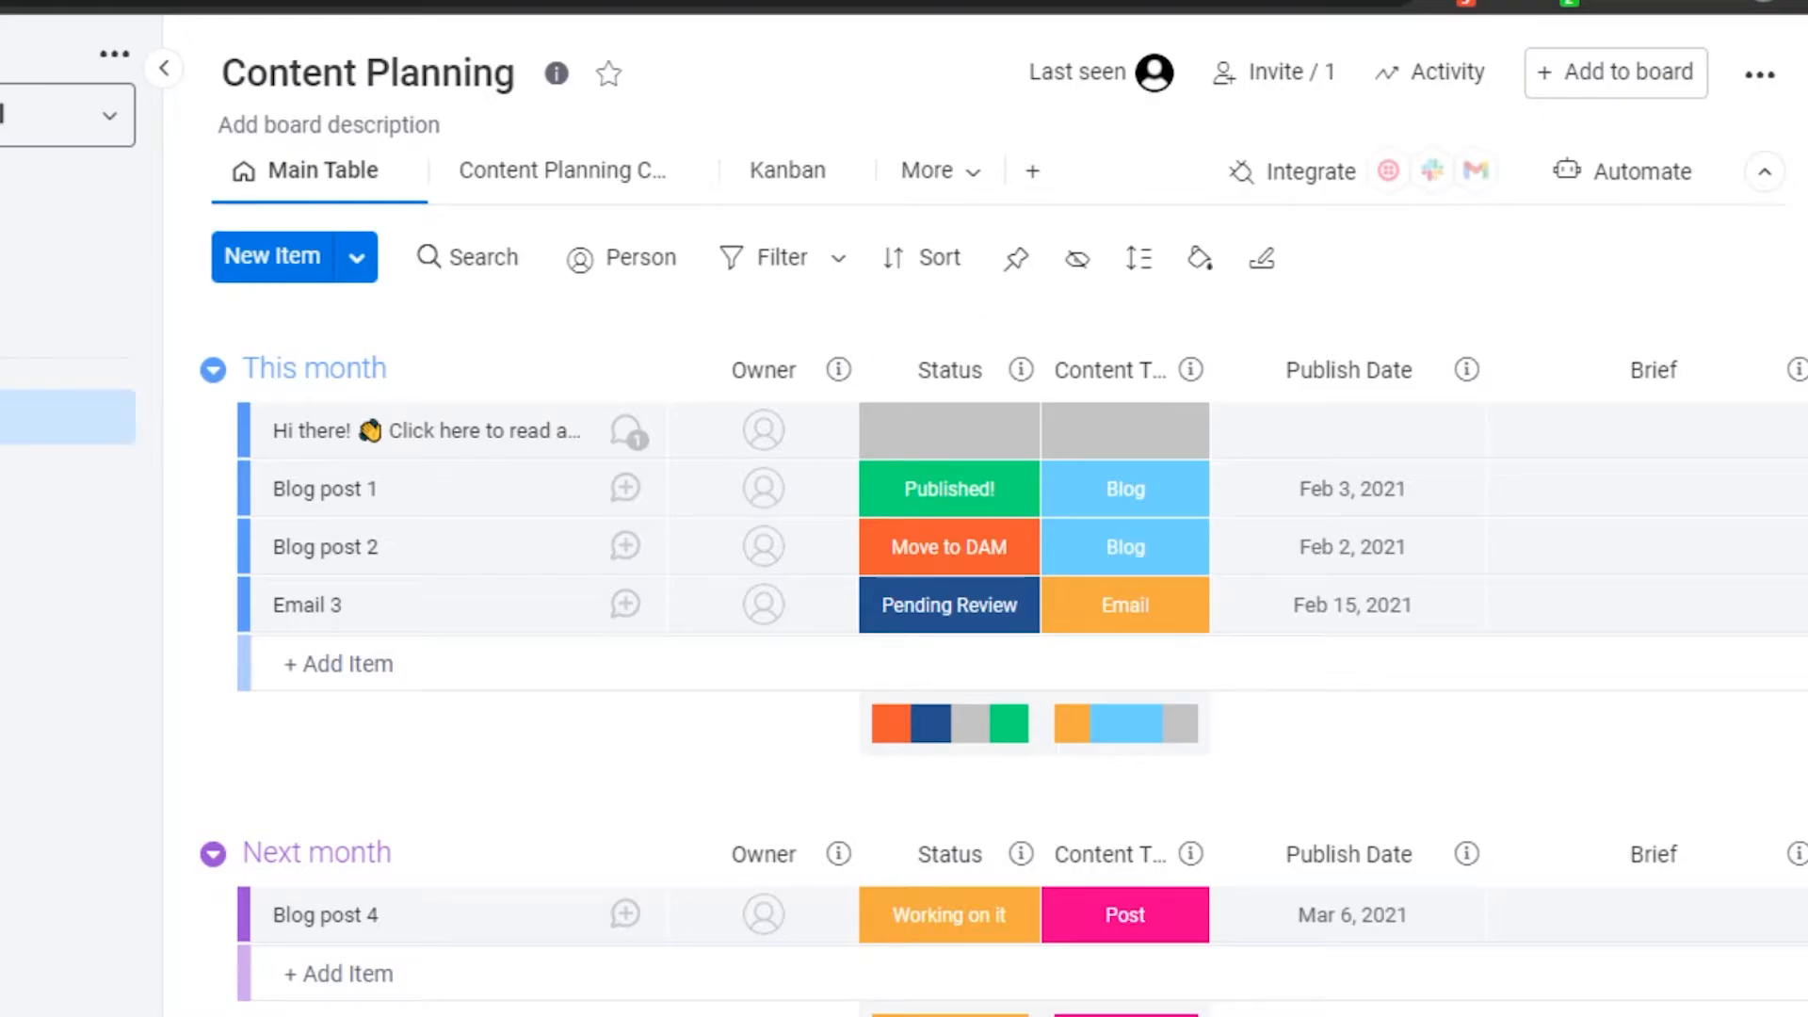
Examine the Content Planning board's item groups and the list of its additional views
scroll(980, 584, "down", 3)
scroll(980, 584, "up", 3)
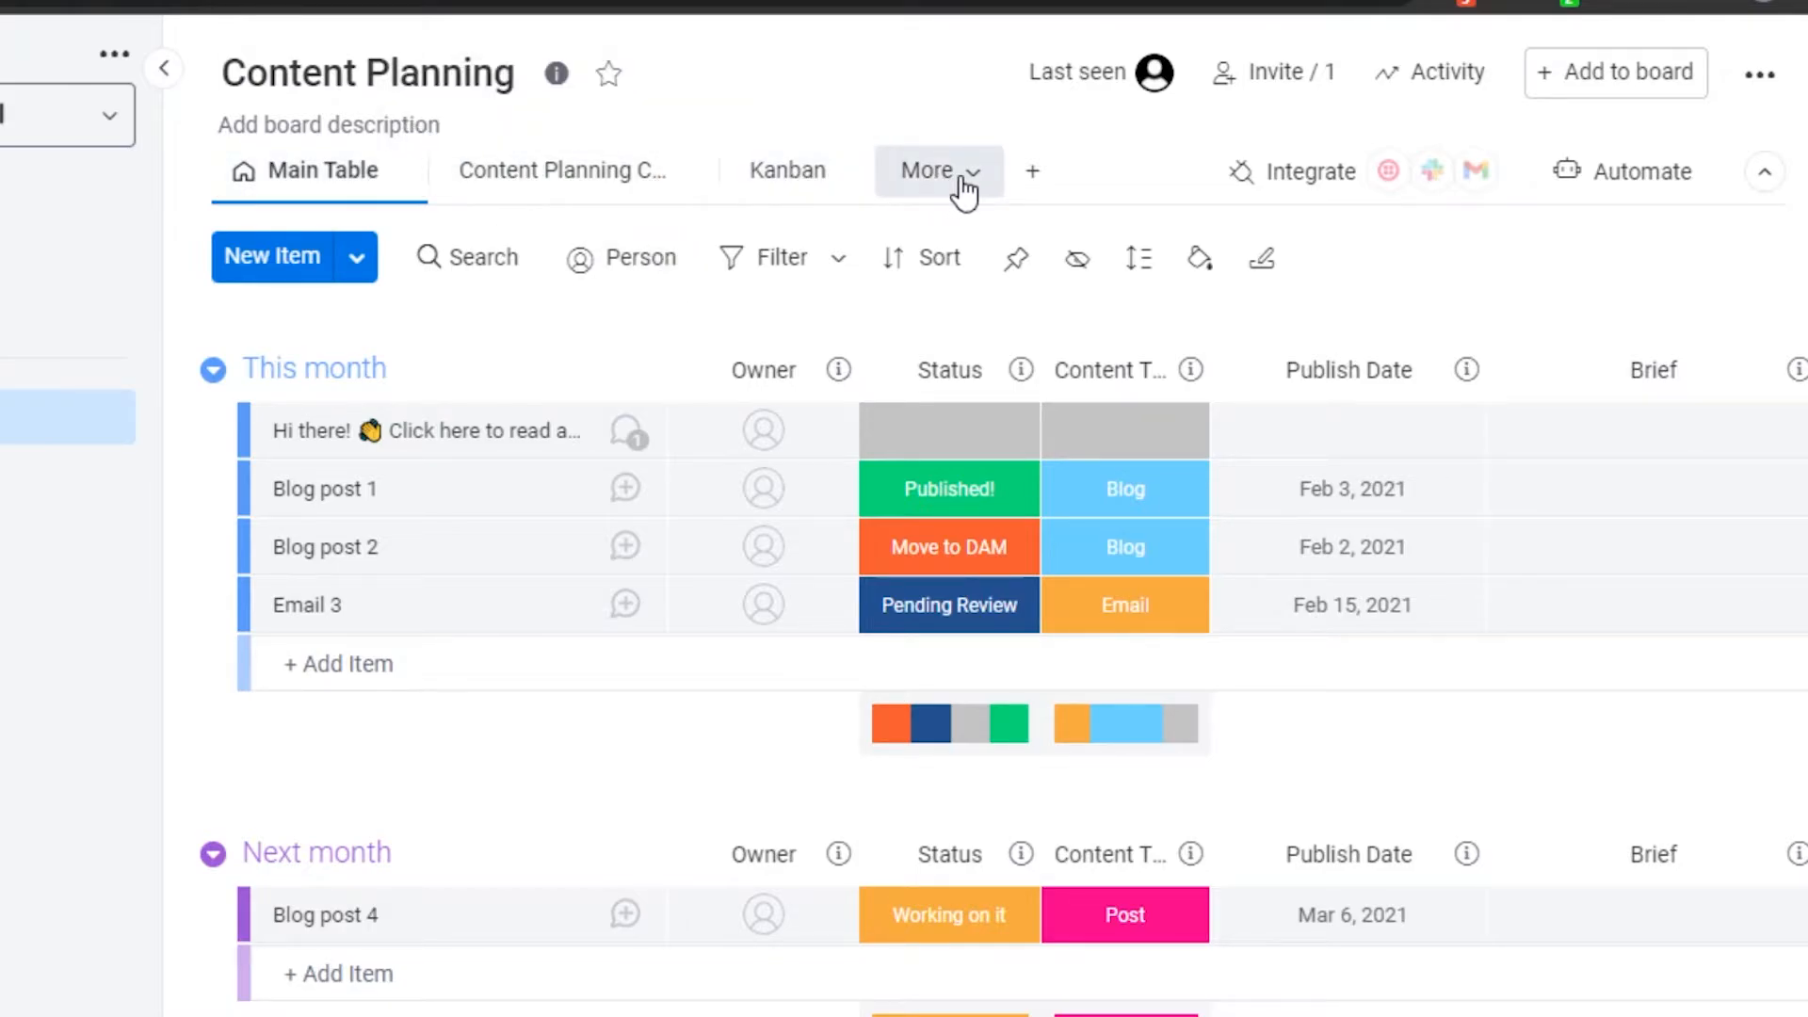
left_click(965, 189)
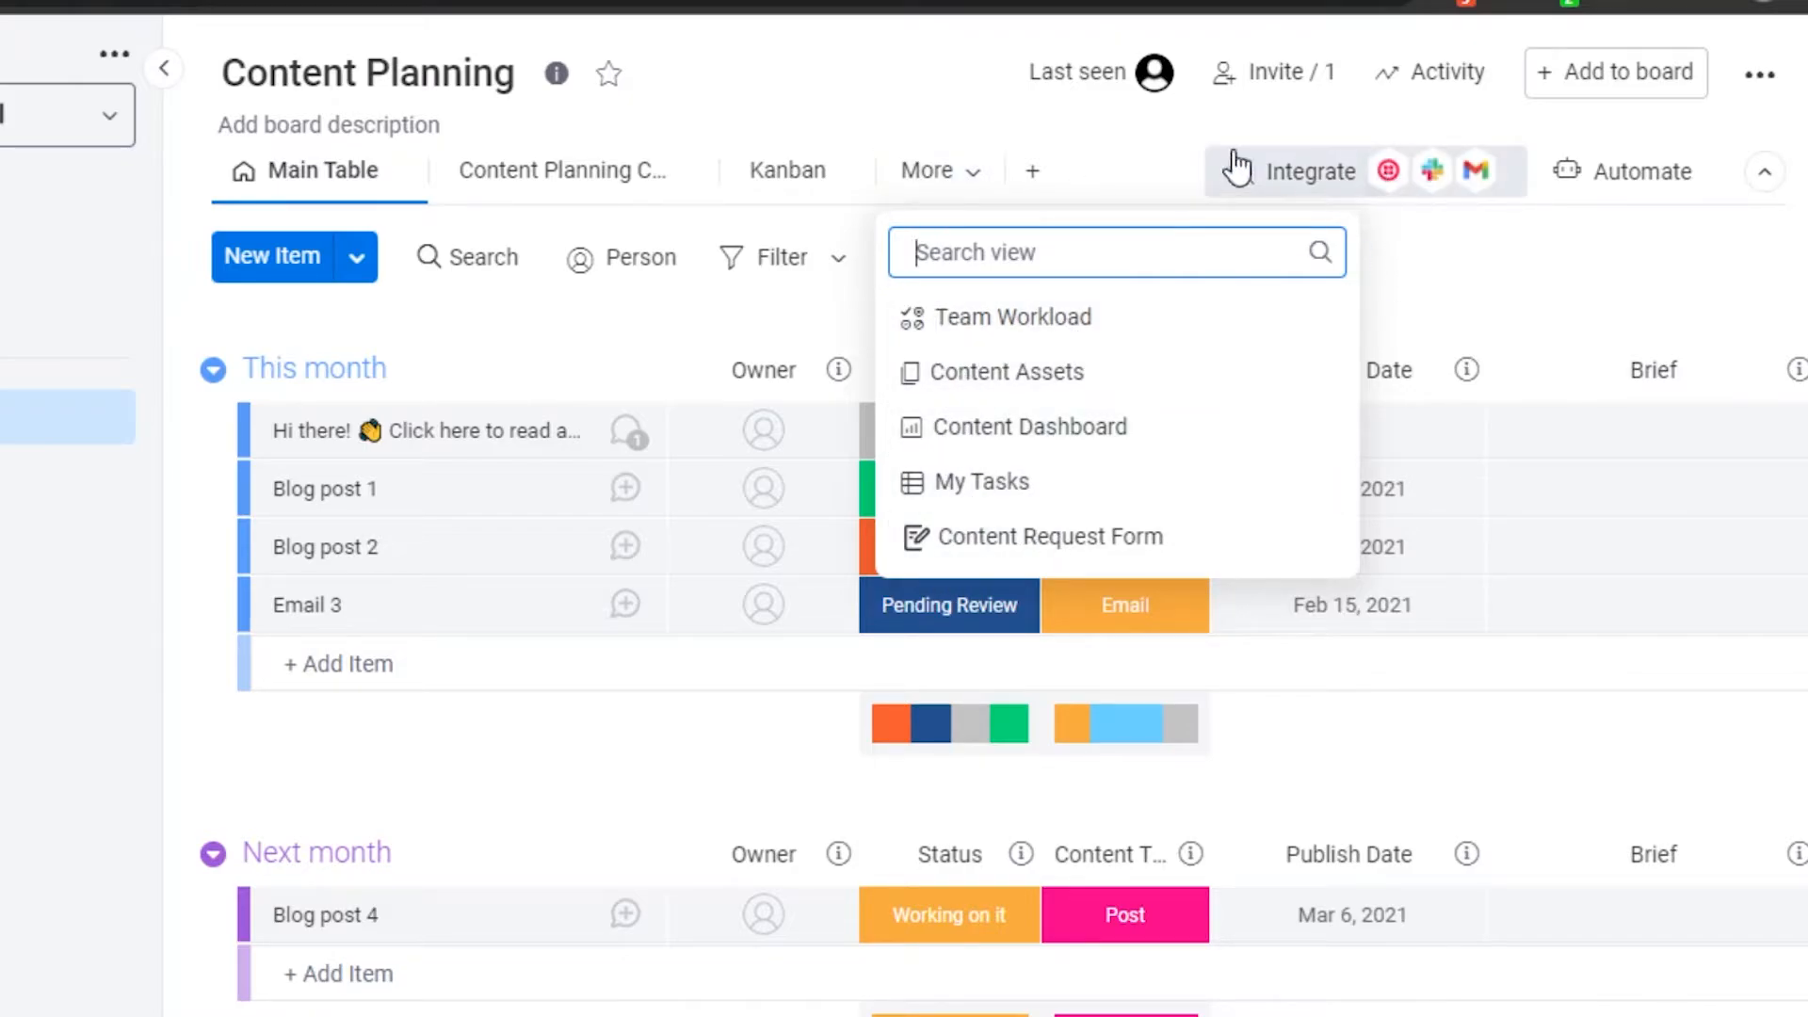
left_click(1655, 263)
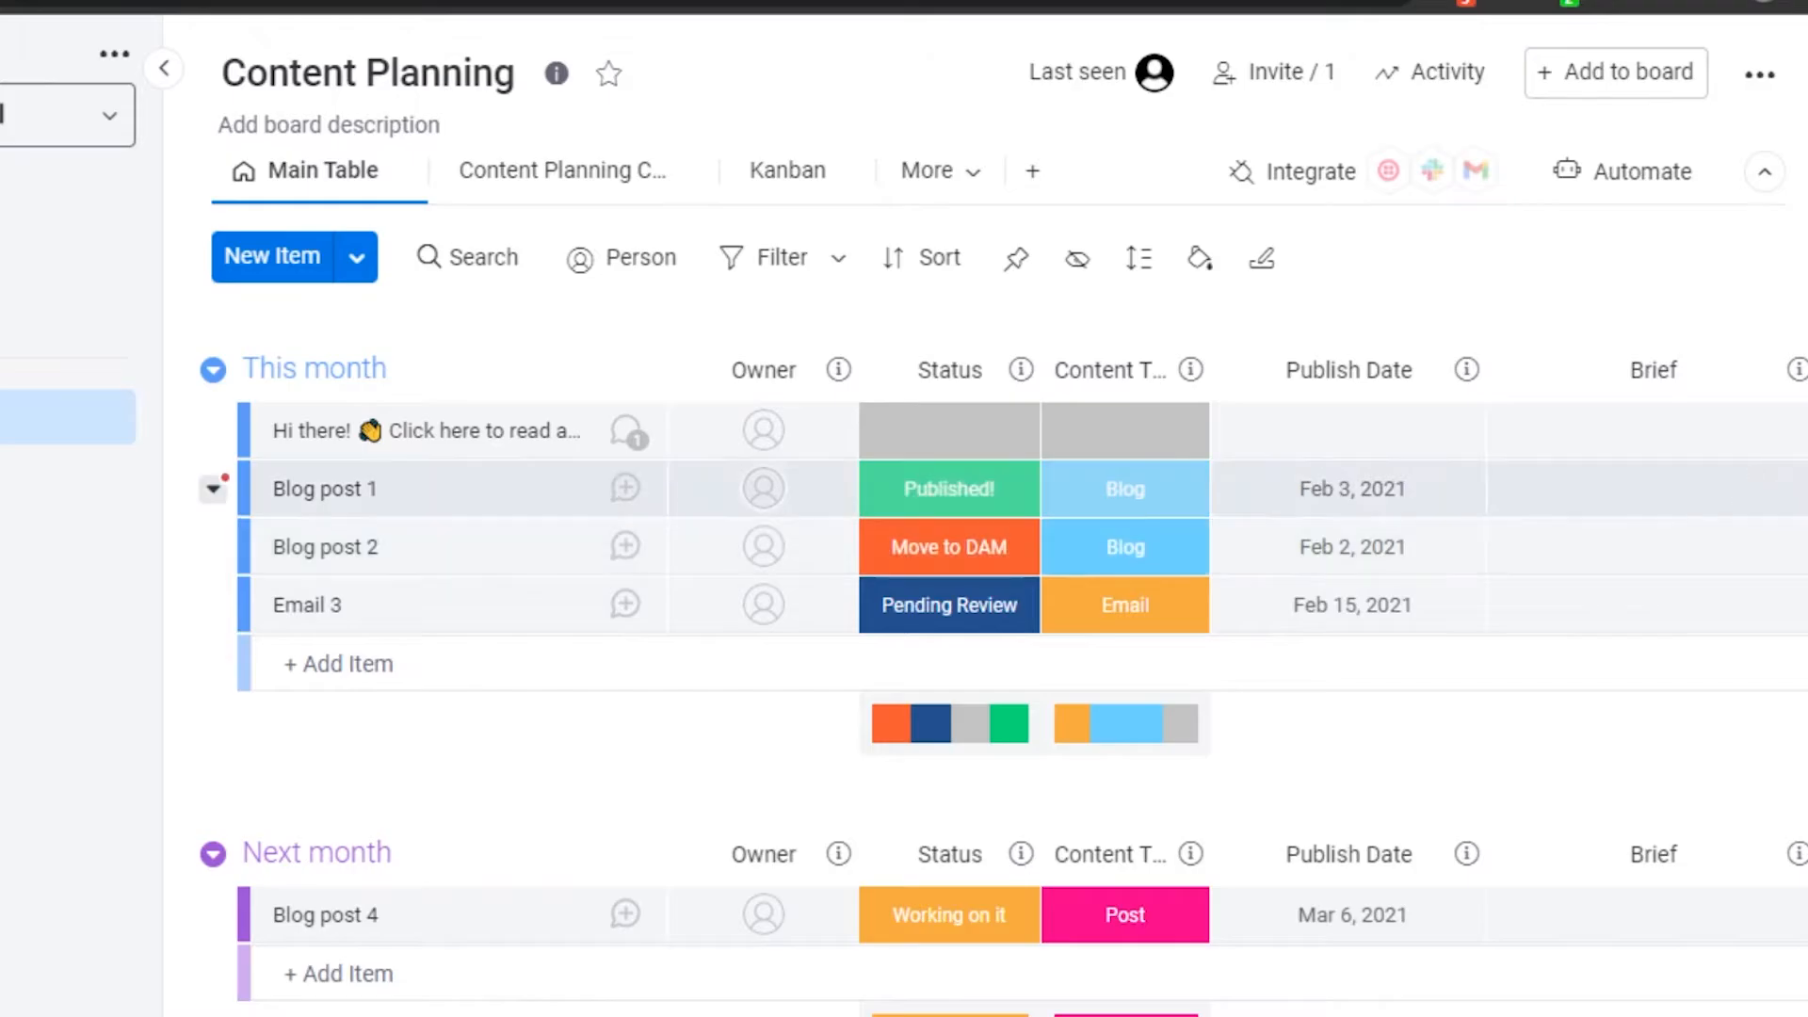
scroll(996, 489, "down", 5)
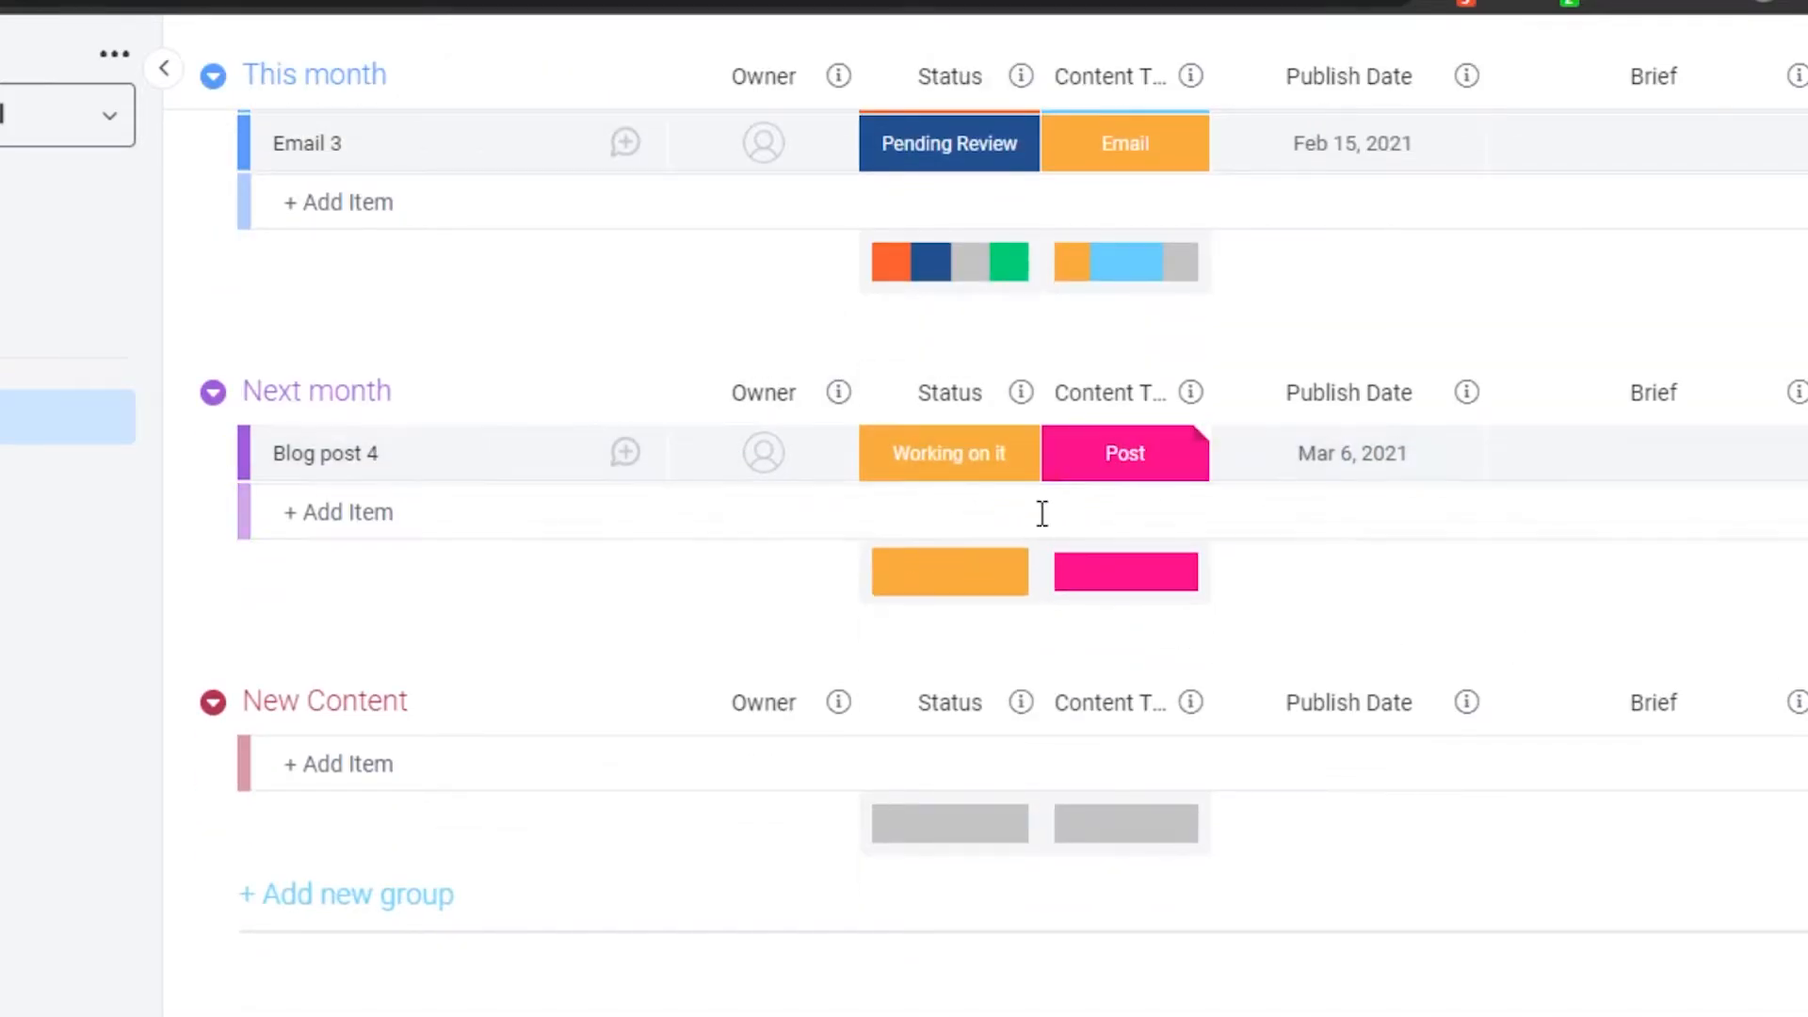
scroll(1041, 513, "up", 5)
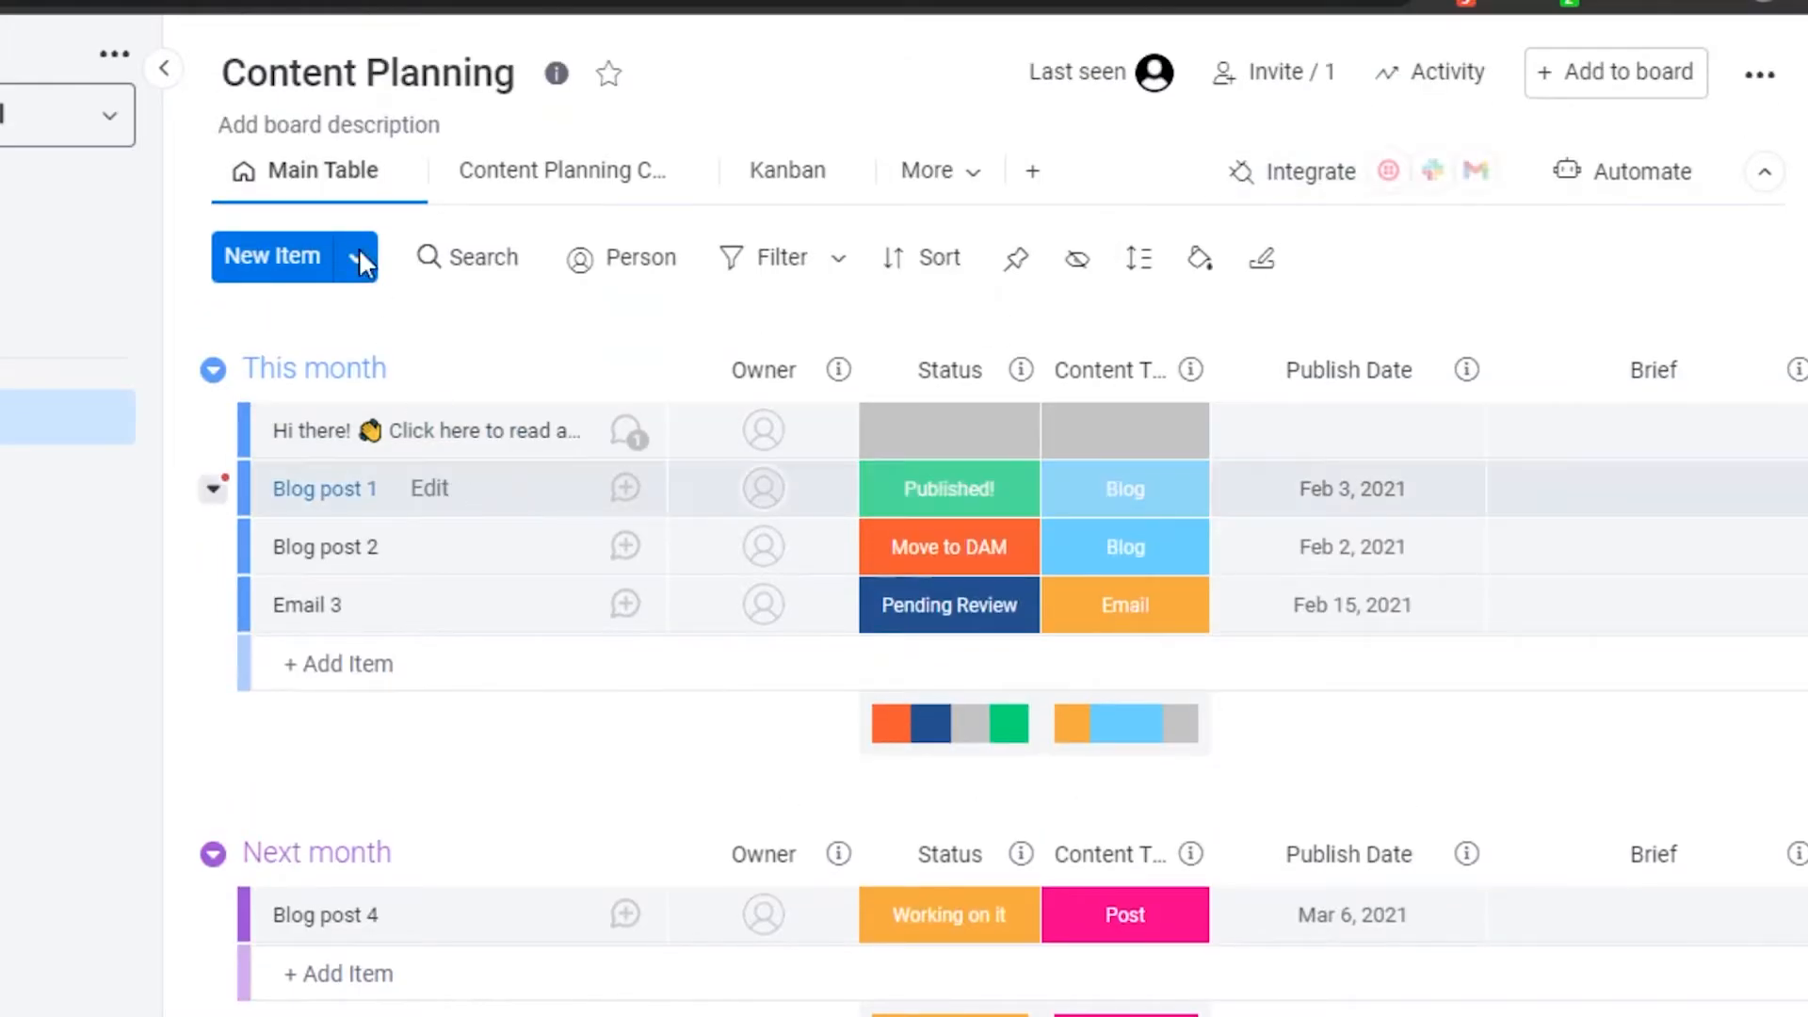
Add an item named Tutorial Video to the This month group
left_click(353, 670)
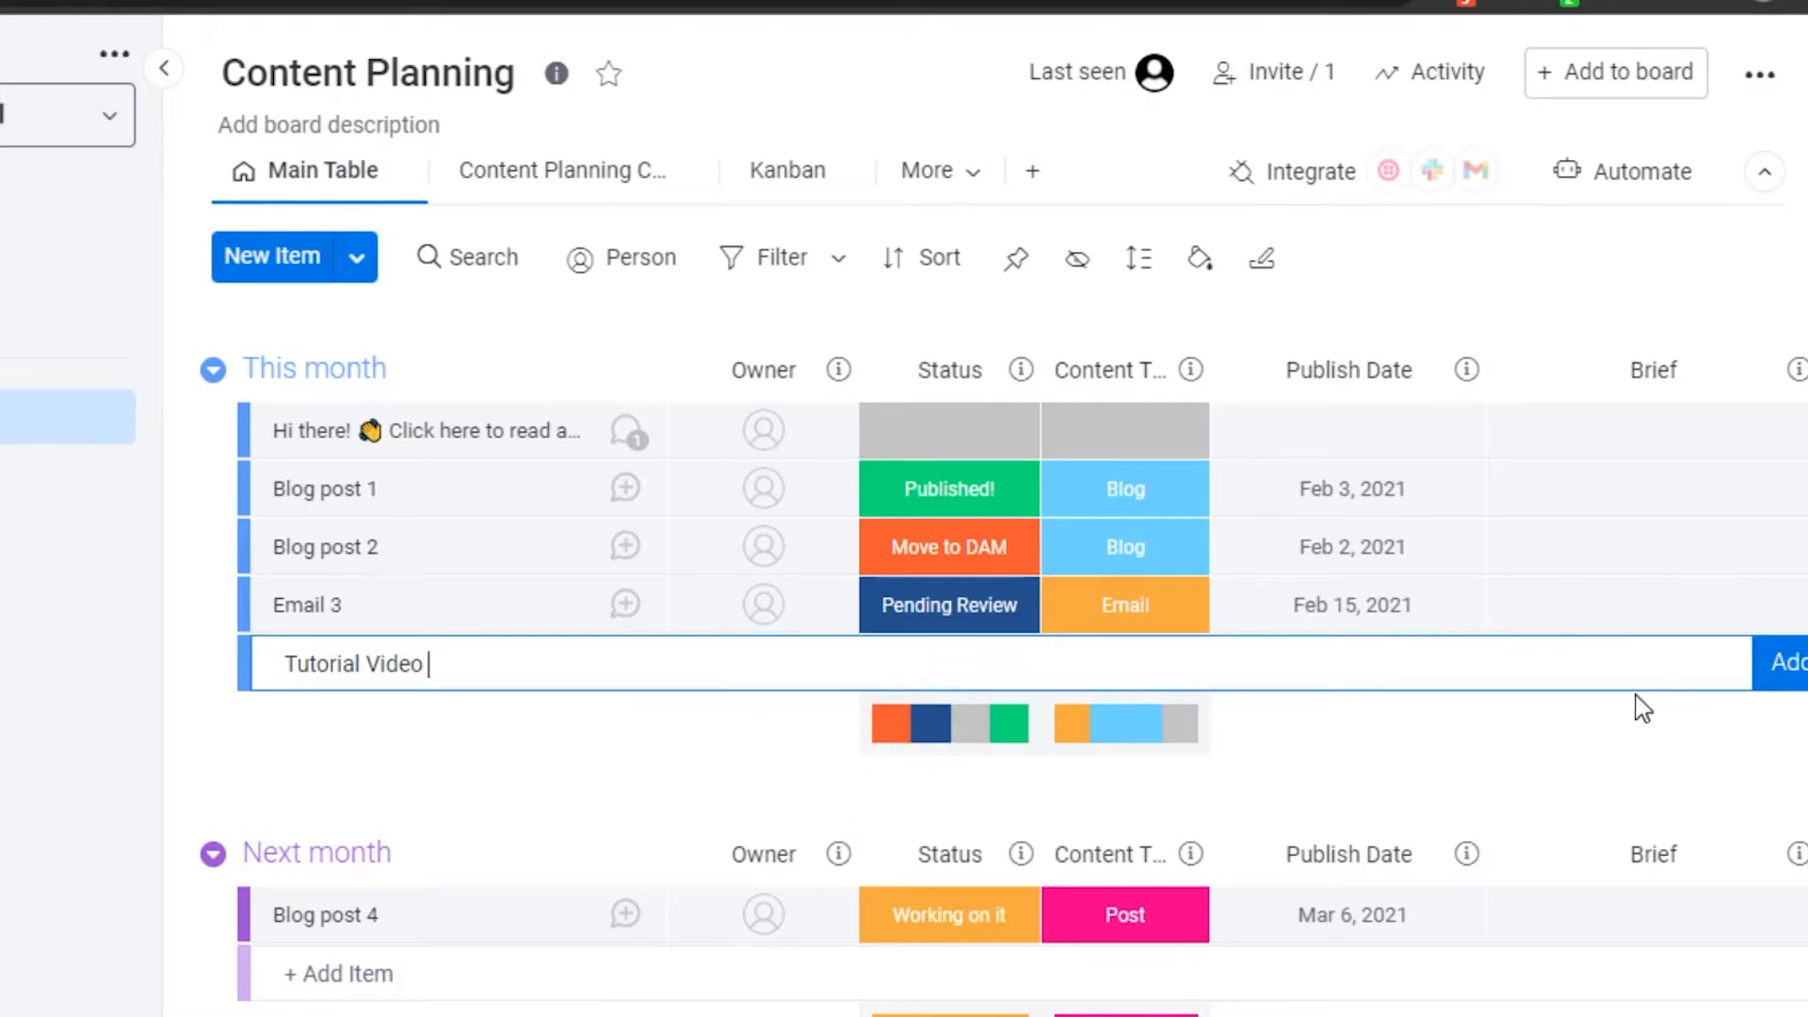
left_click(928, 743)
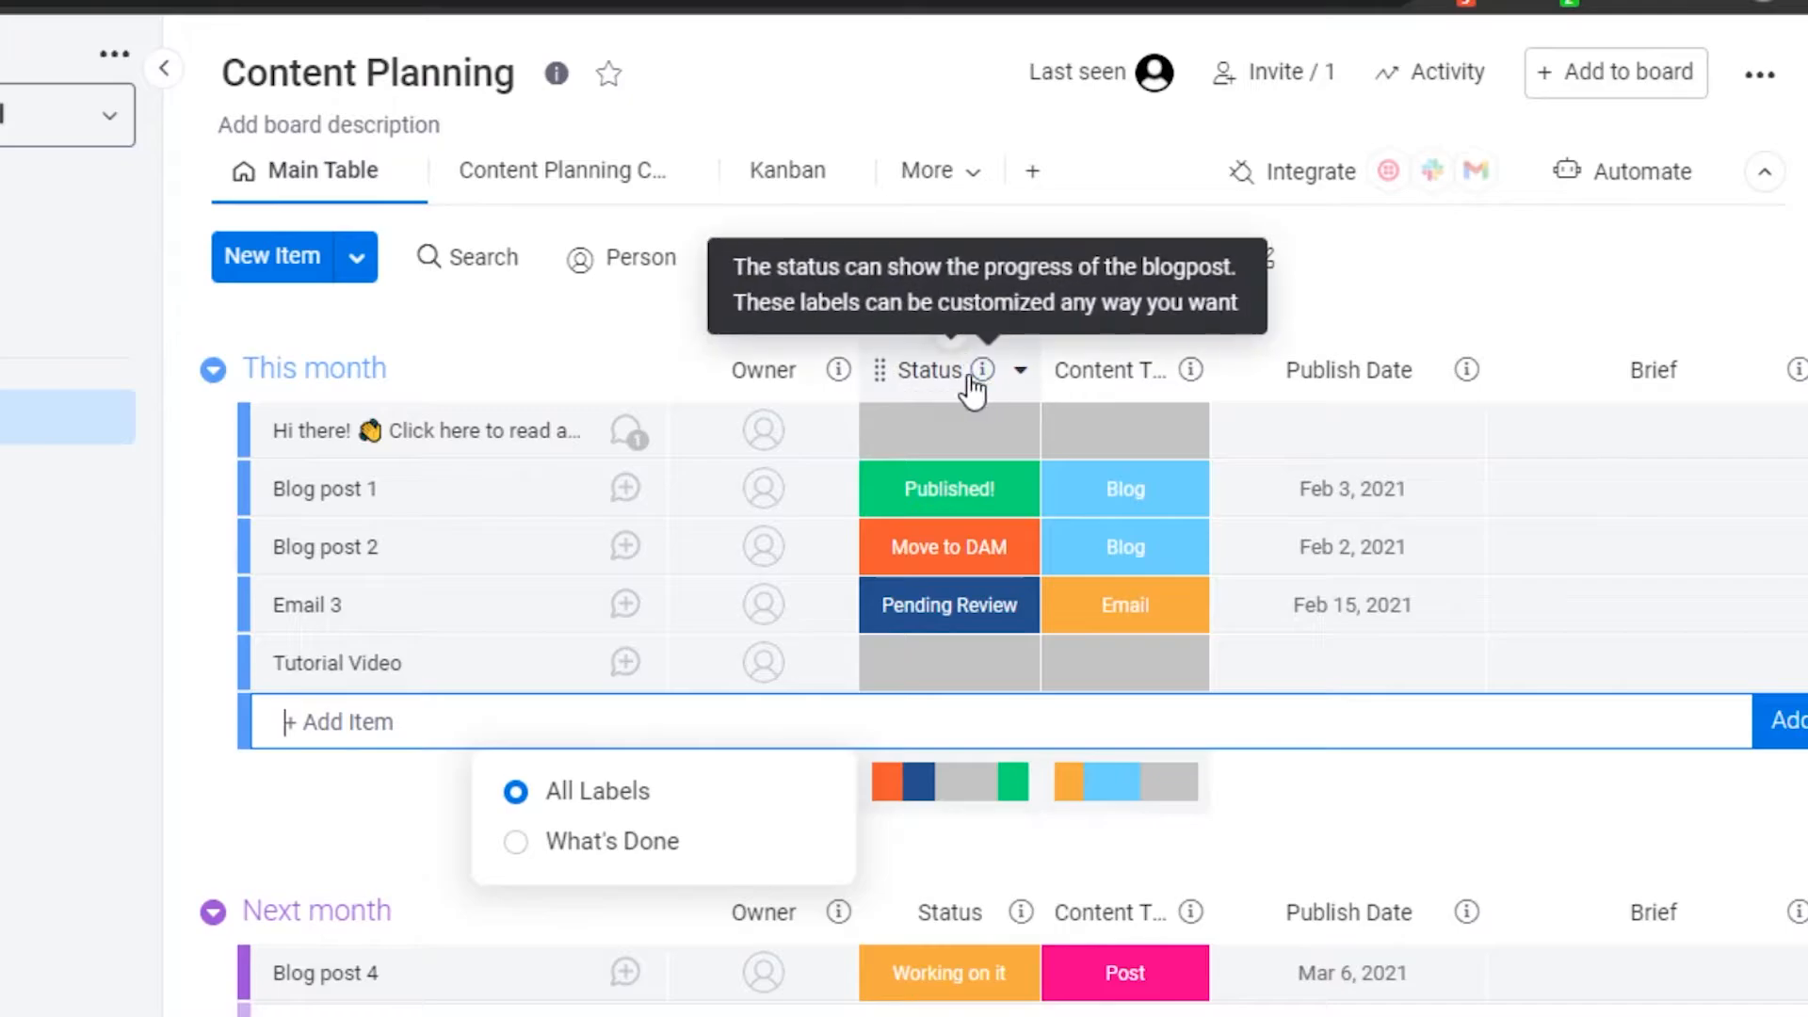
left_click(1020, 370)
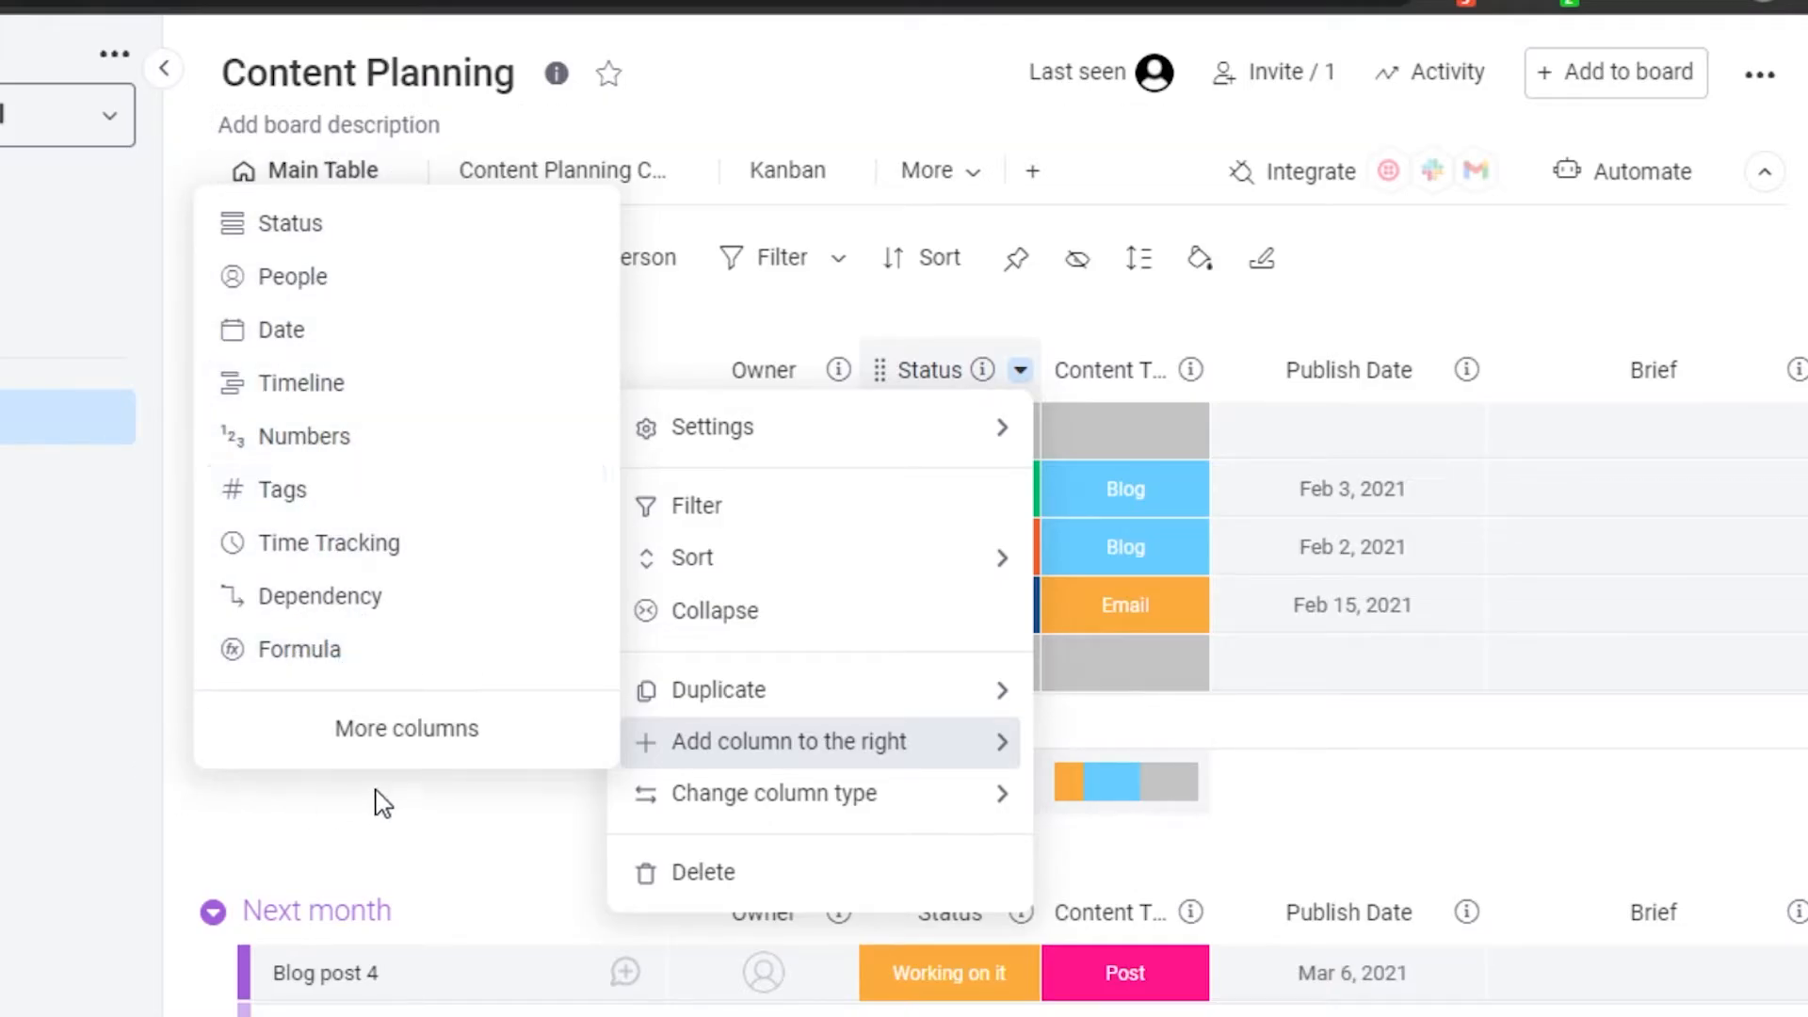
left_click(368, 819)
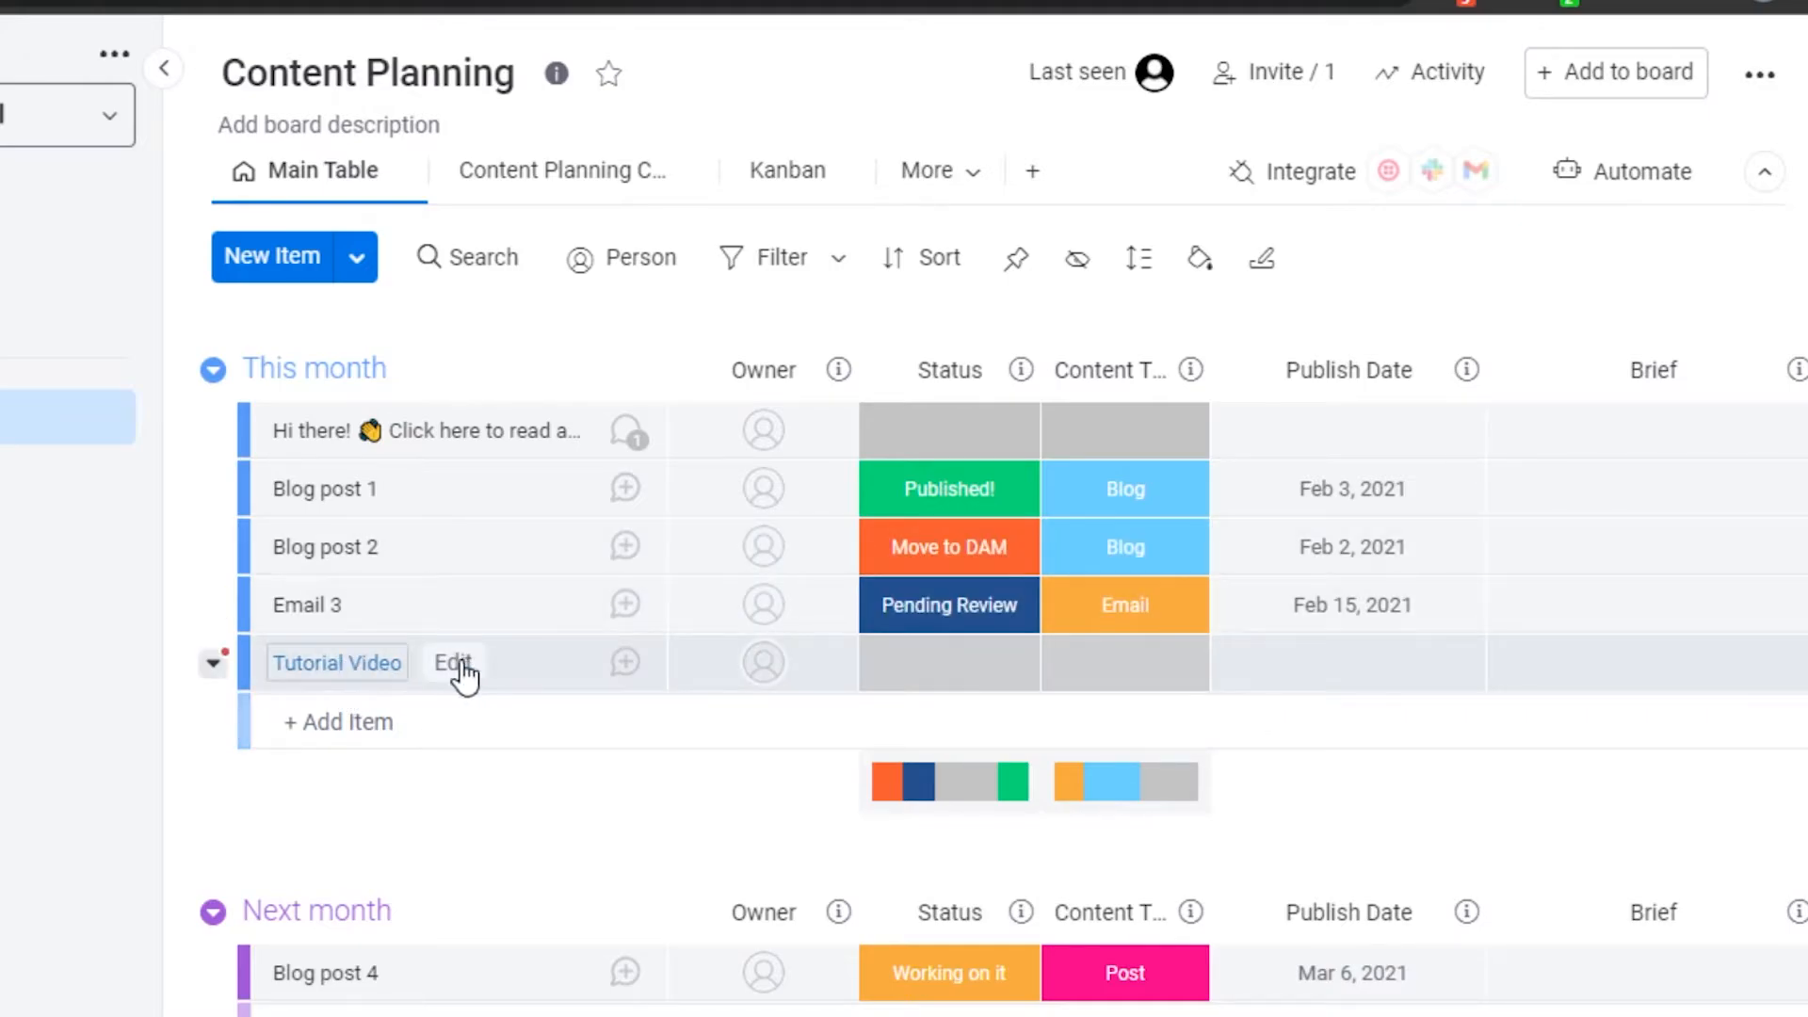
left_click(455, 665)
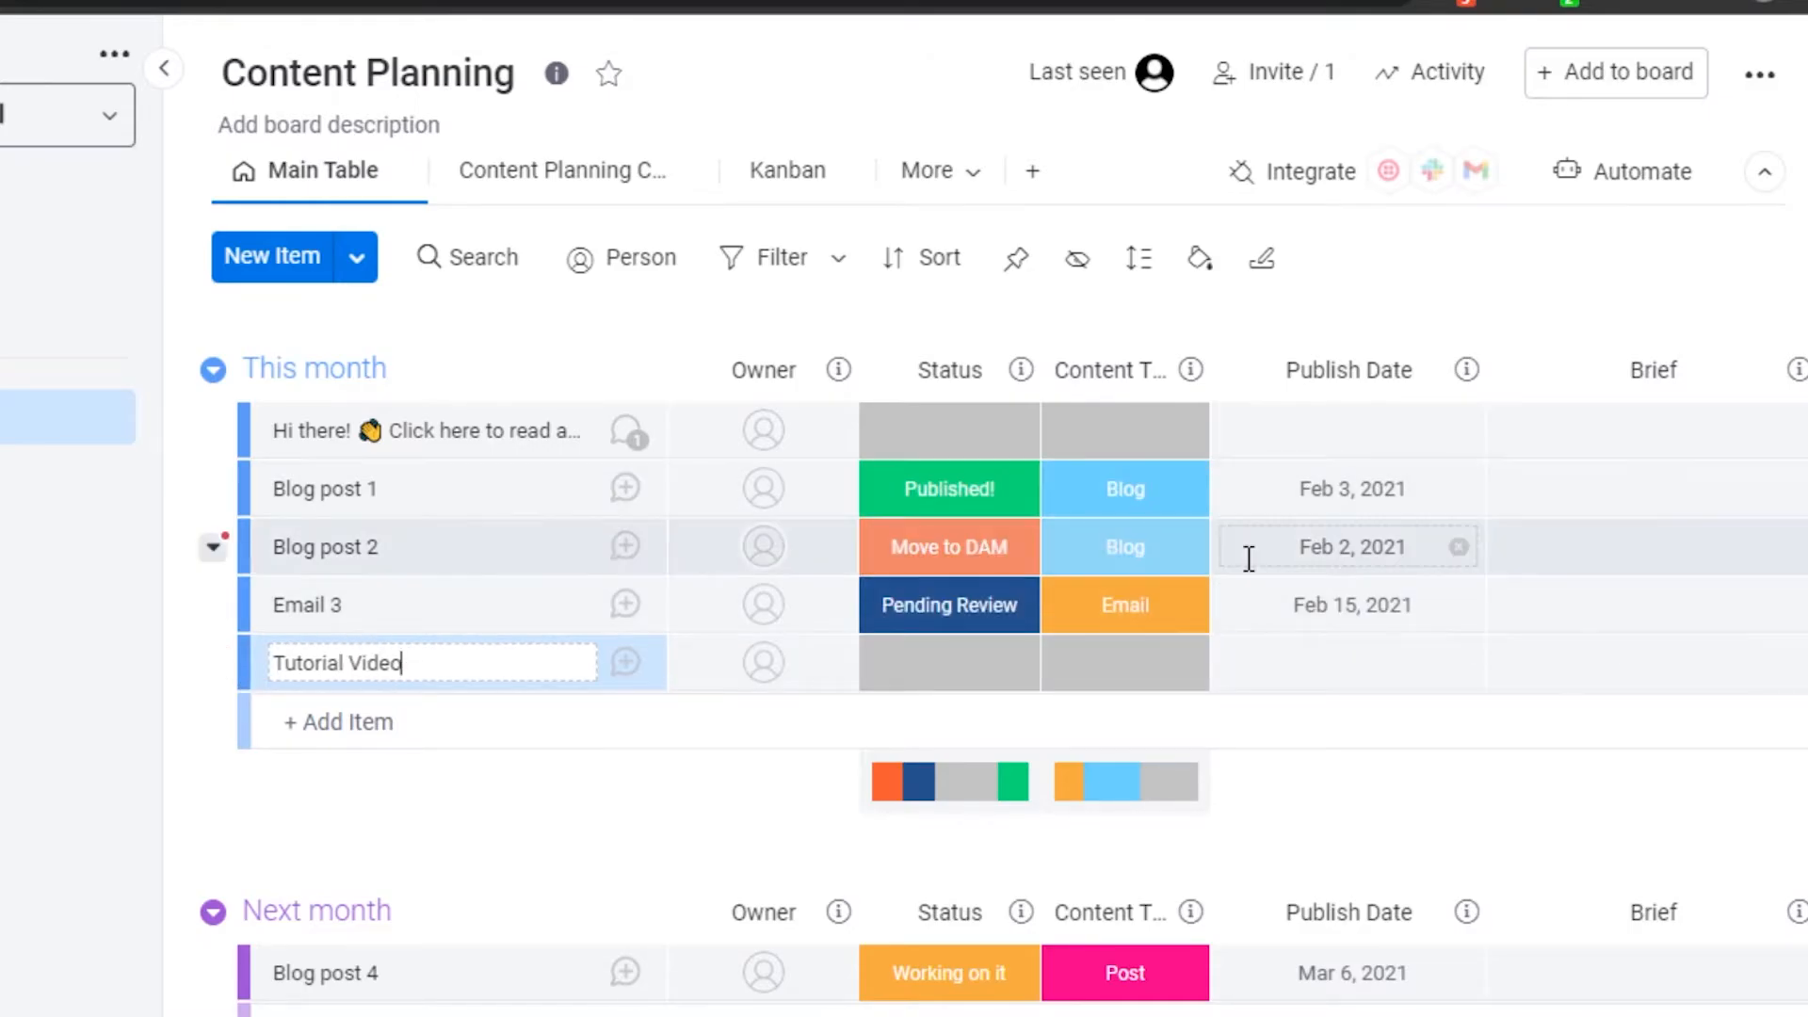
left_click(731, 771)
Name the blank grey status label Script needed, editing the labels from the Tutorial Video item's status
scroll(731, 770, "down", 3)
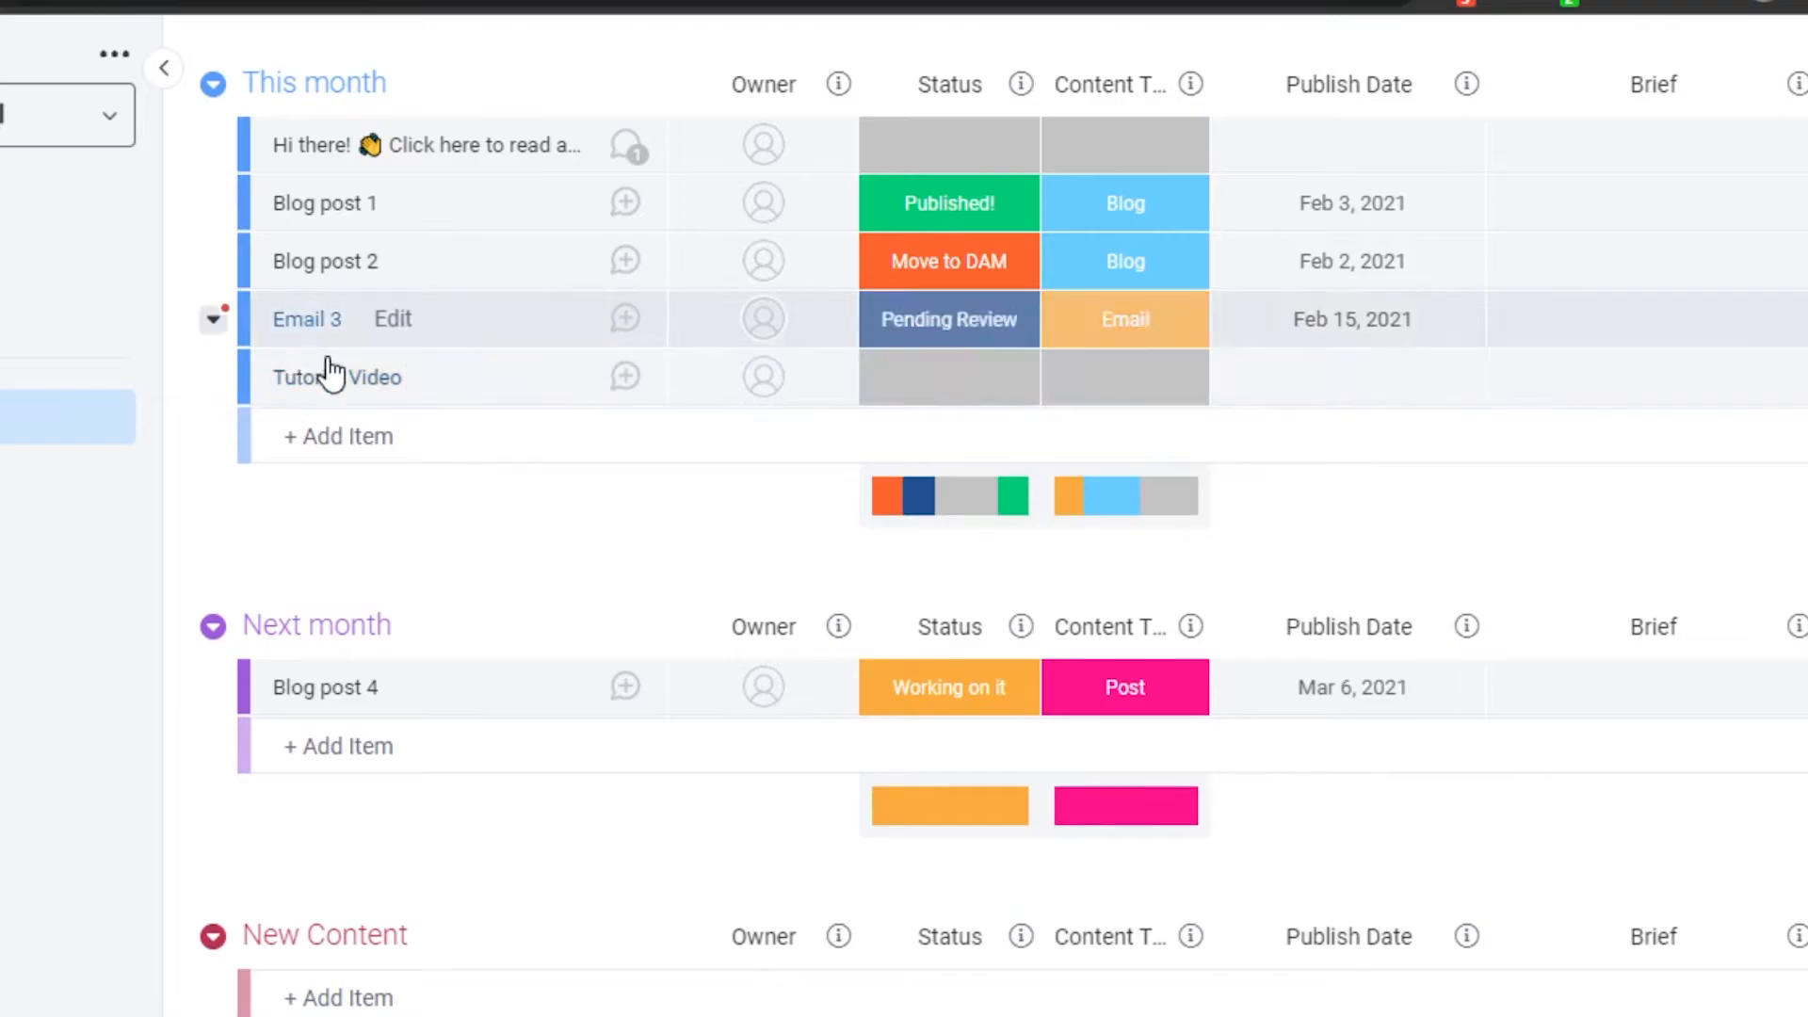
left_click(961, 381)
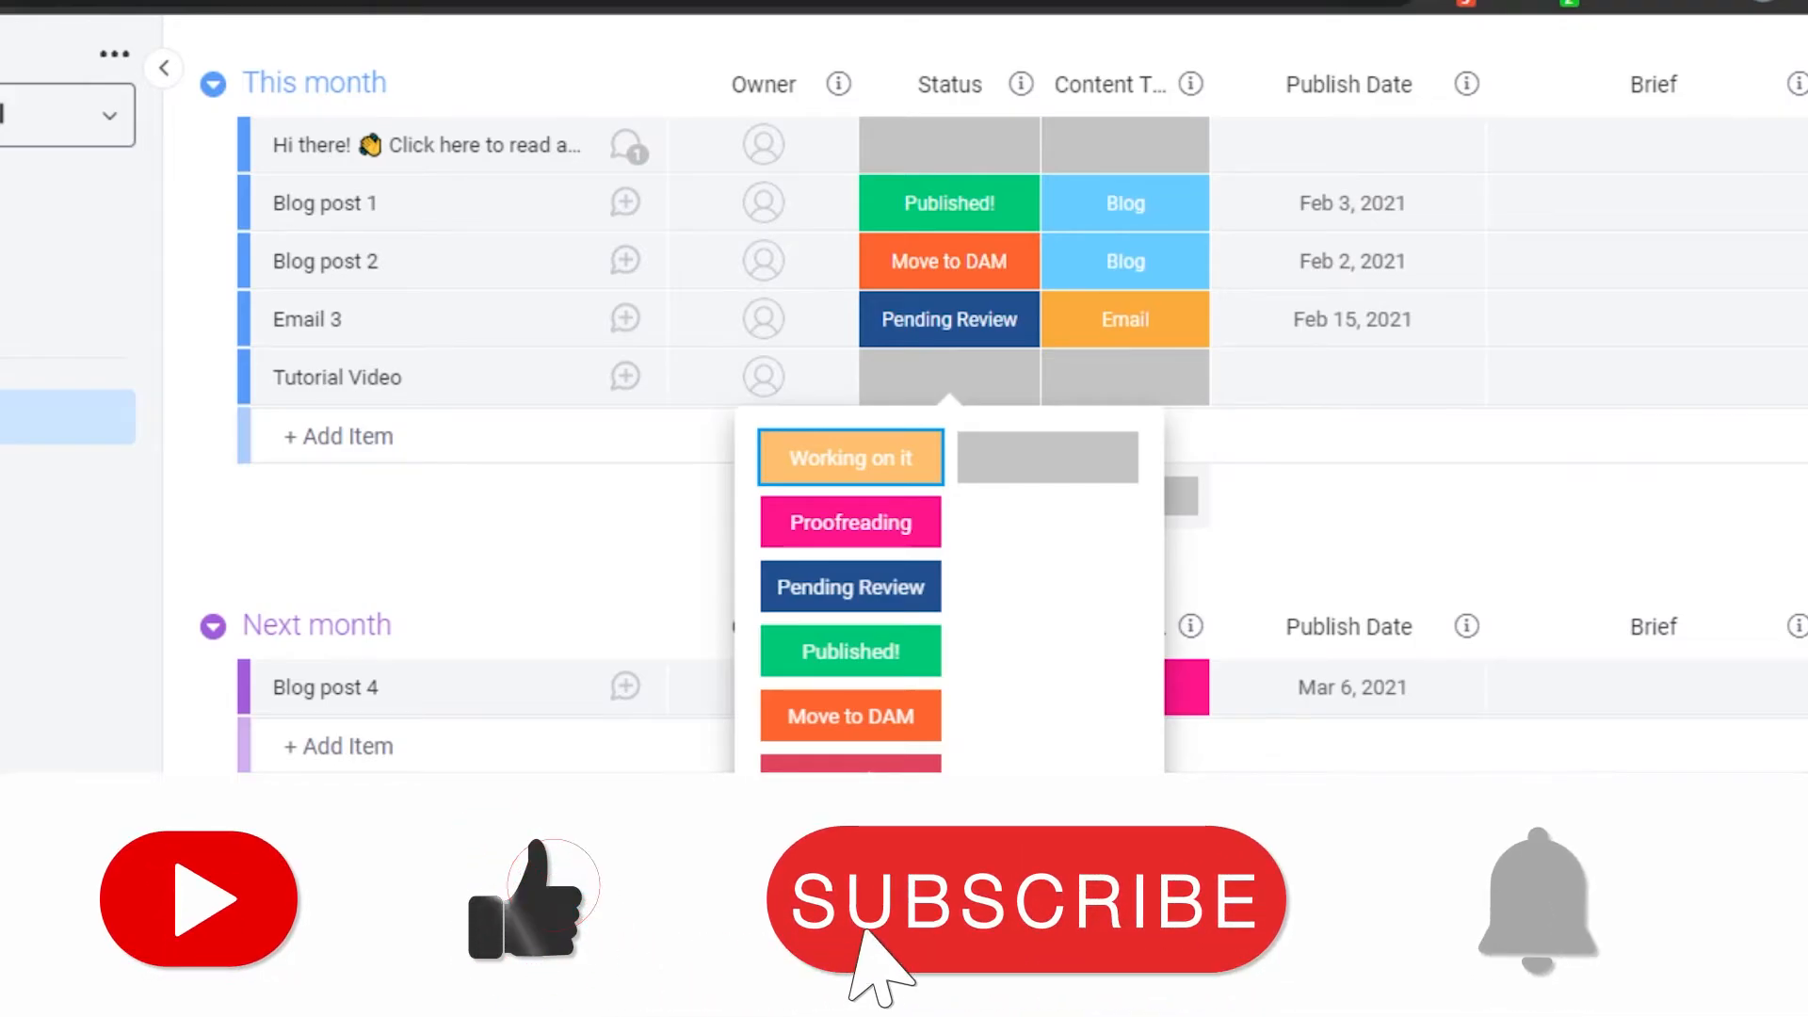
left_click(950, 853)
scroll(950, 847, "down", 1)
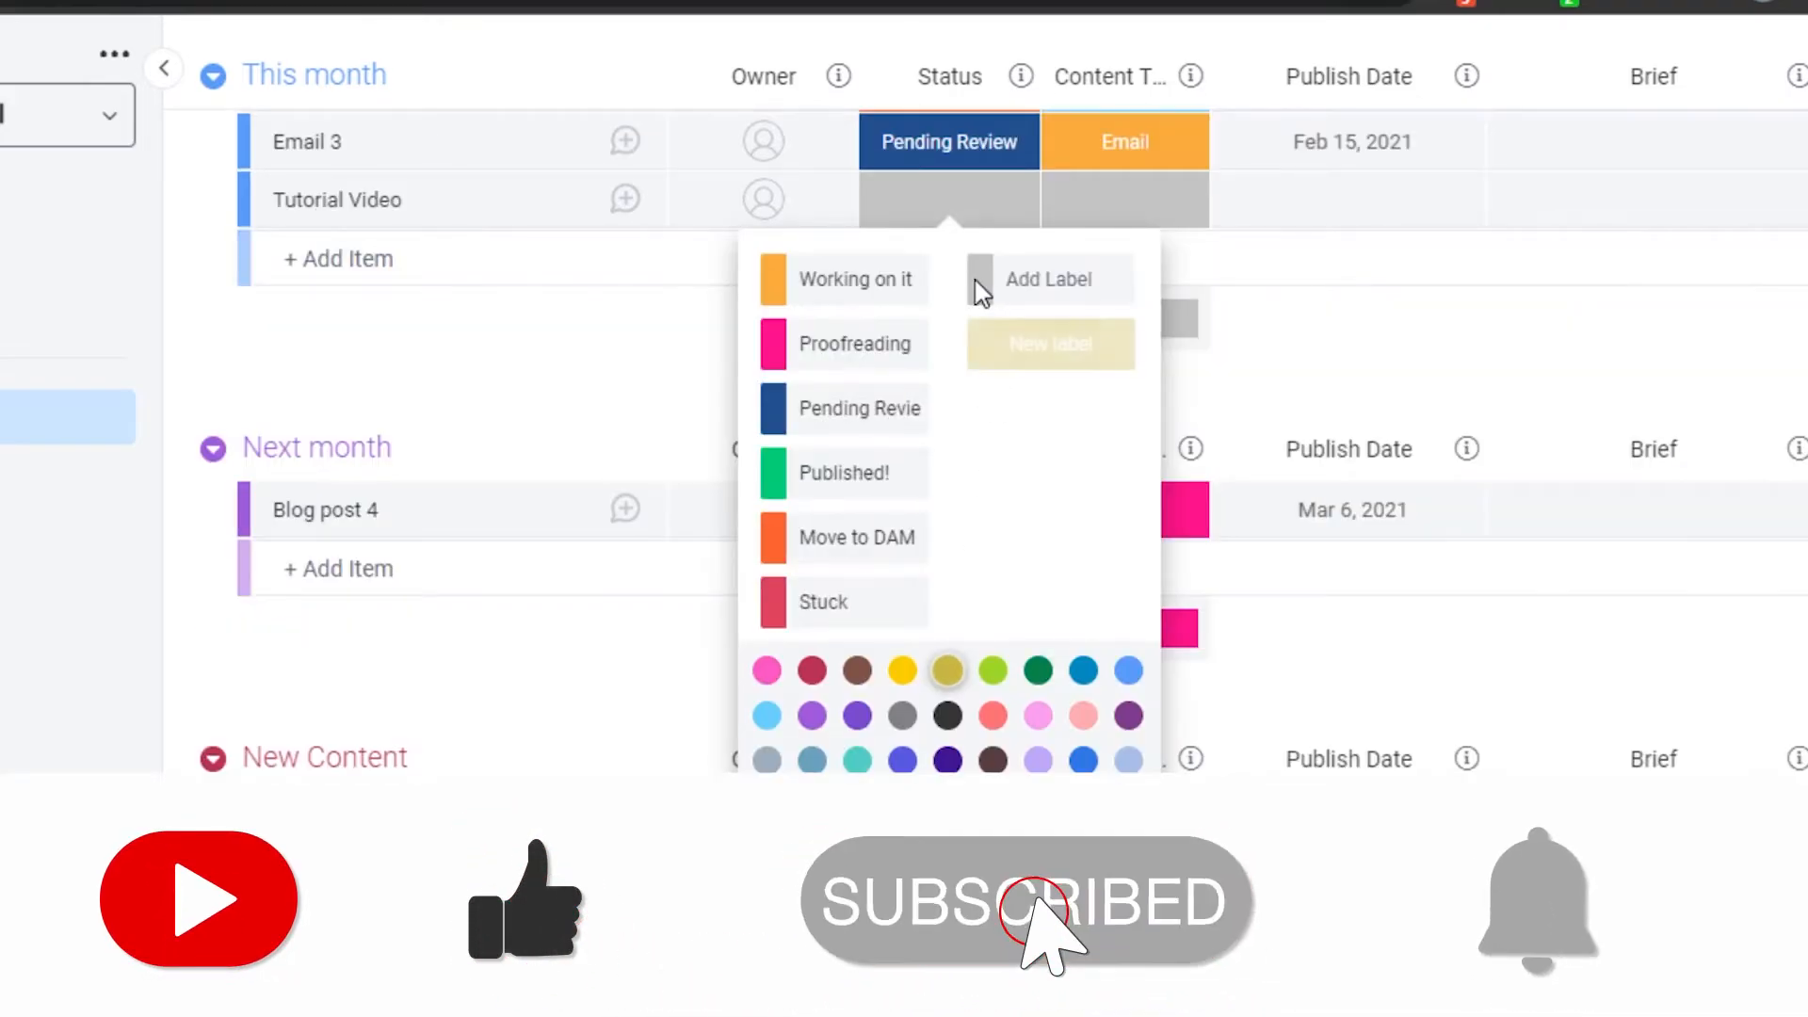
left_click(1034, 284)
type("Script needed")
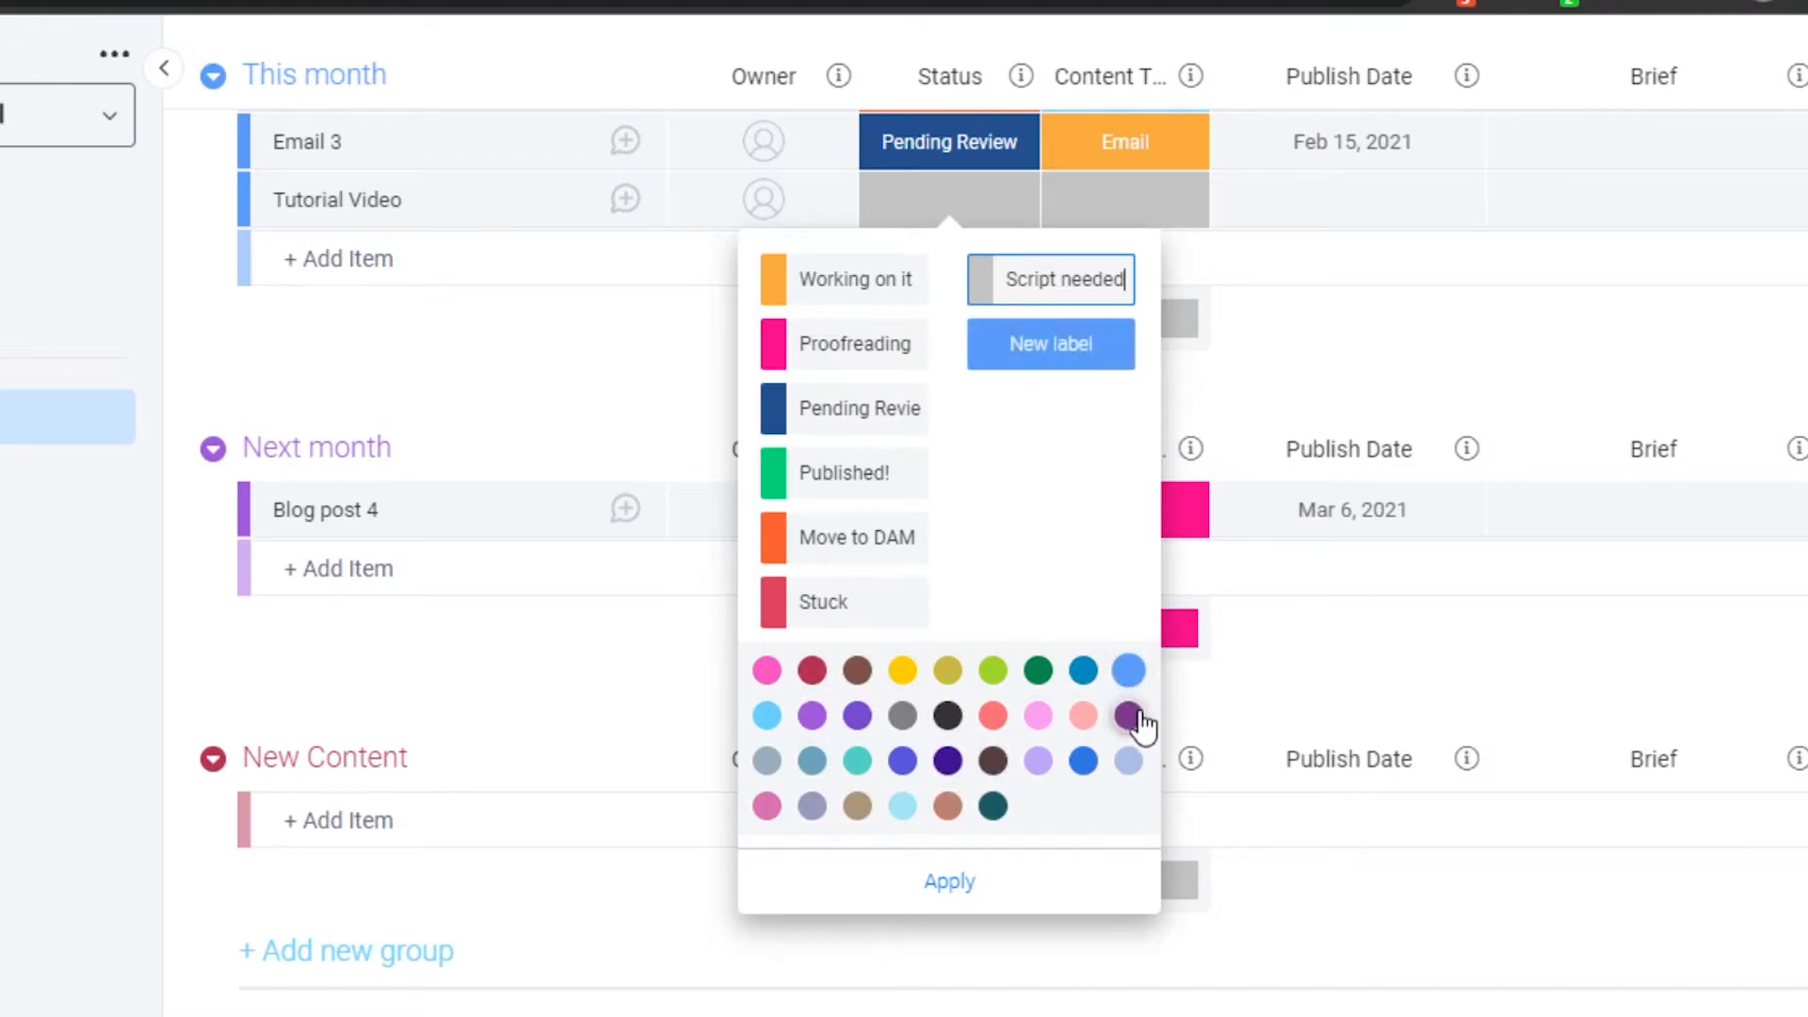
Add two unnamed status labels, one blue and one yellow, and apply the label changes
left_click(1084, 768)
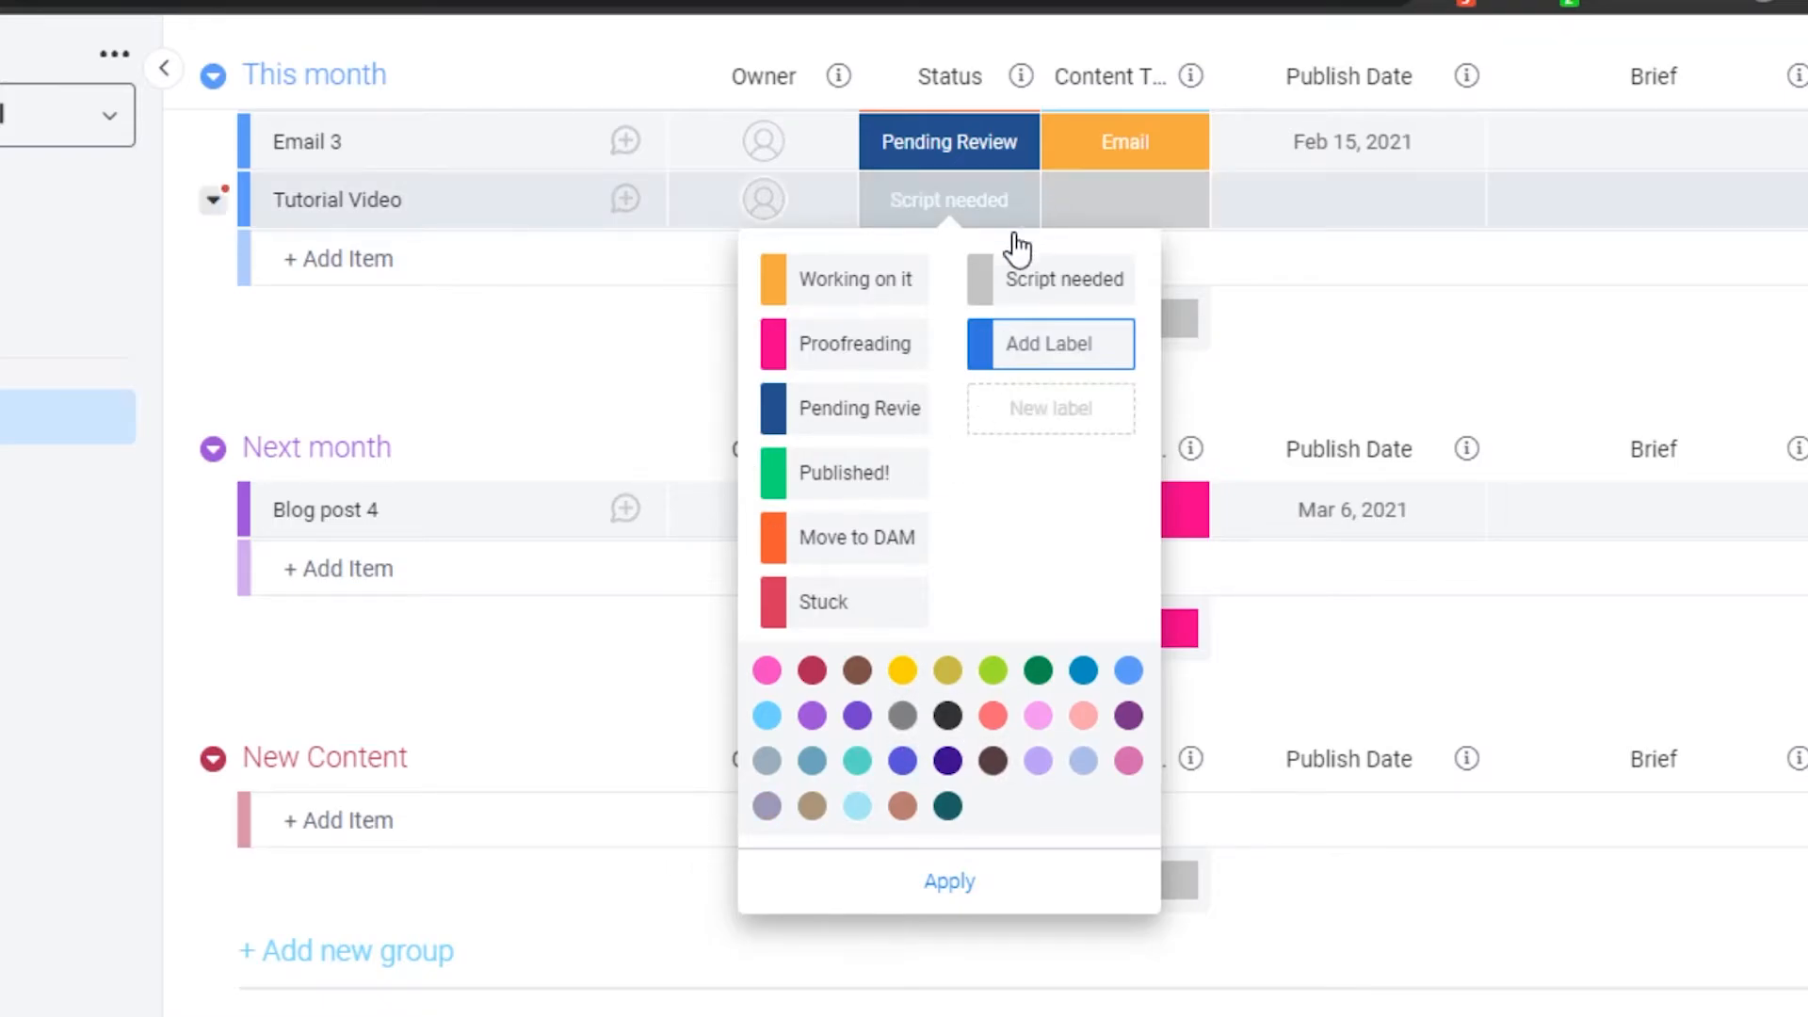
left_click(900, 676)
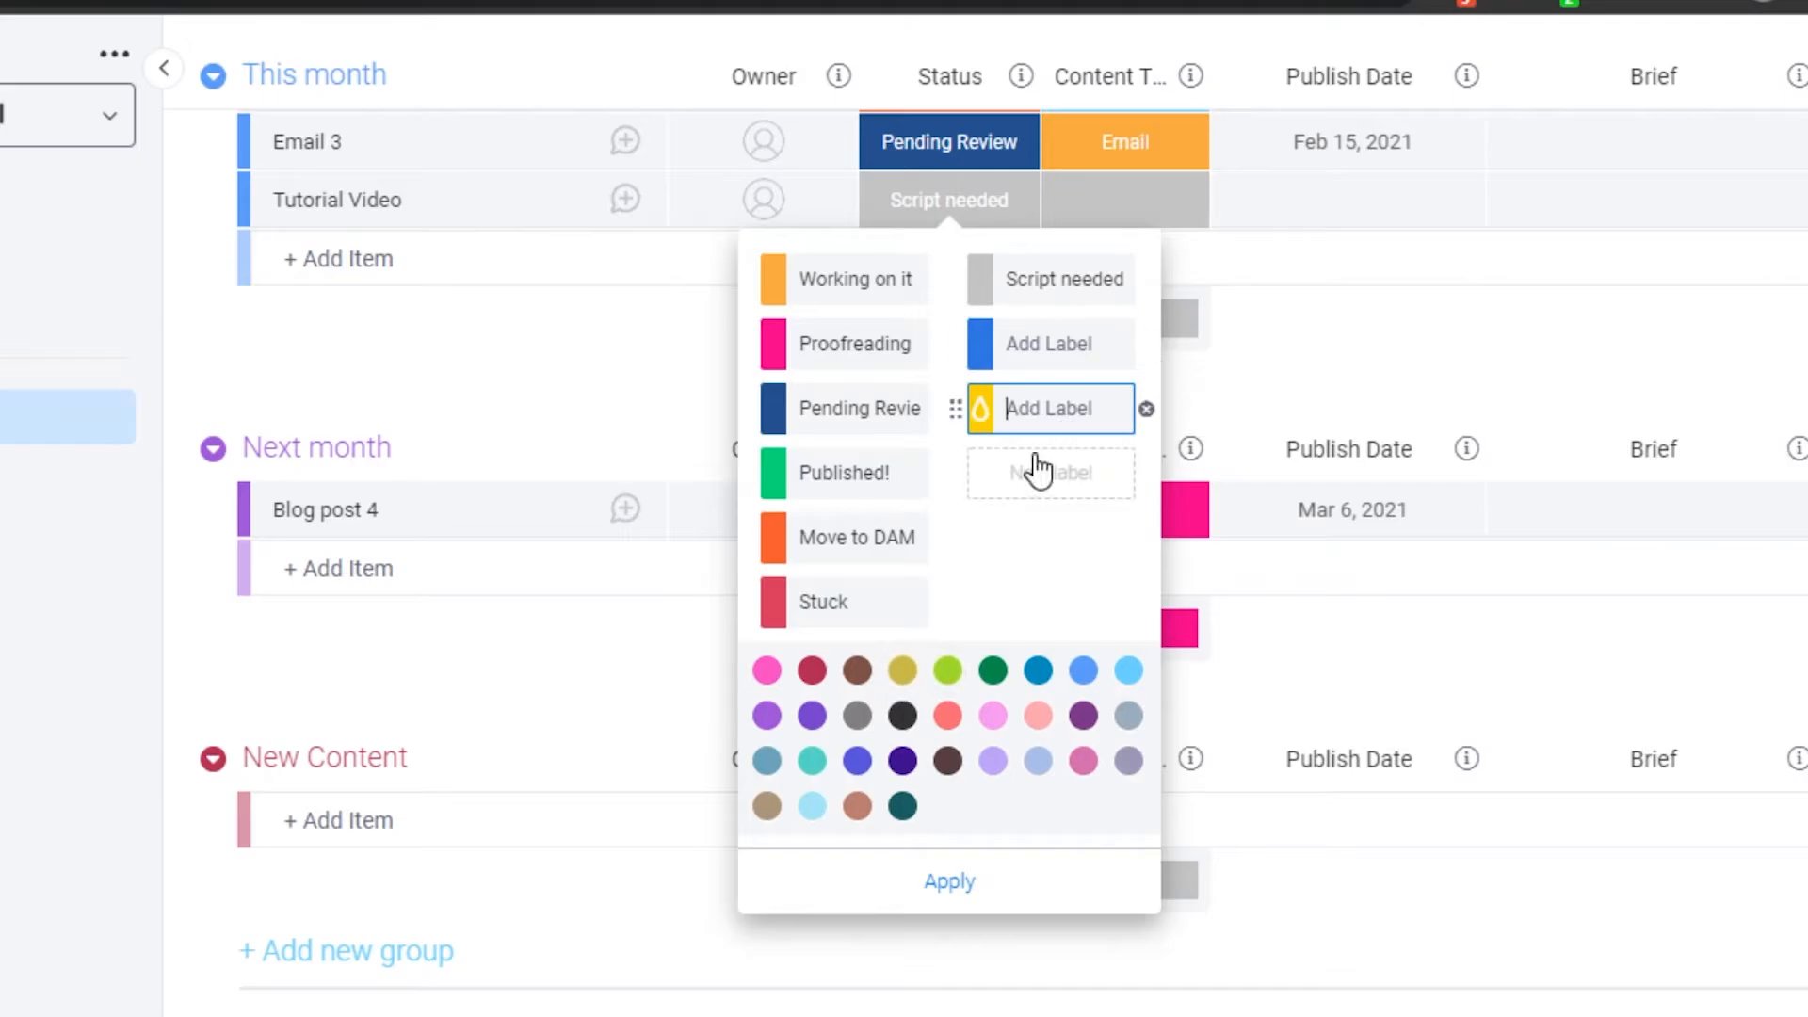
left_click(929, 885)
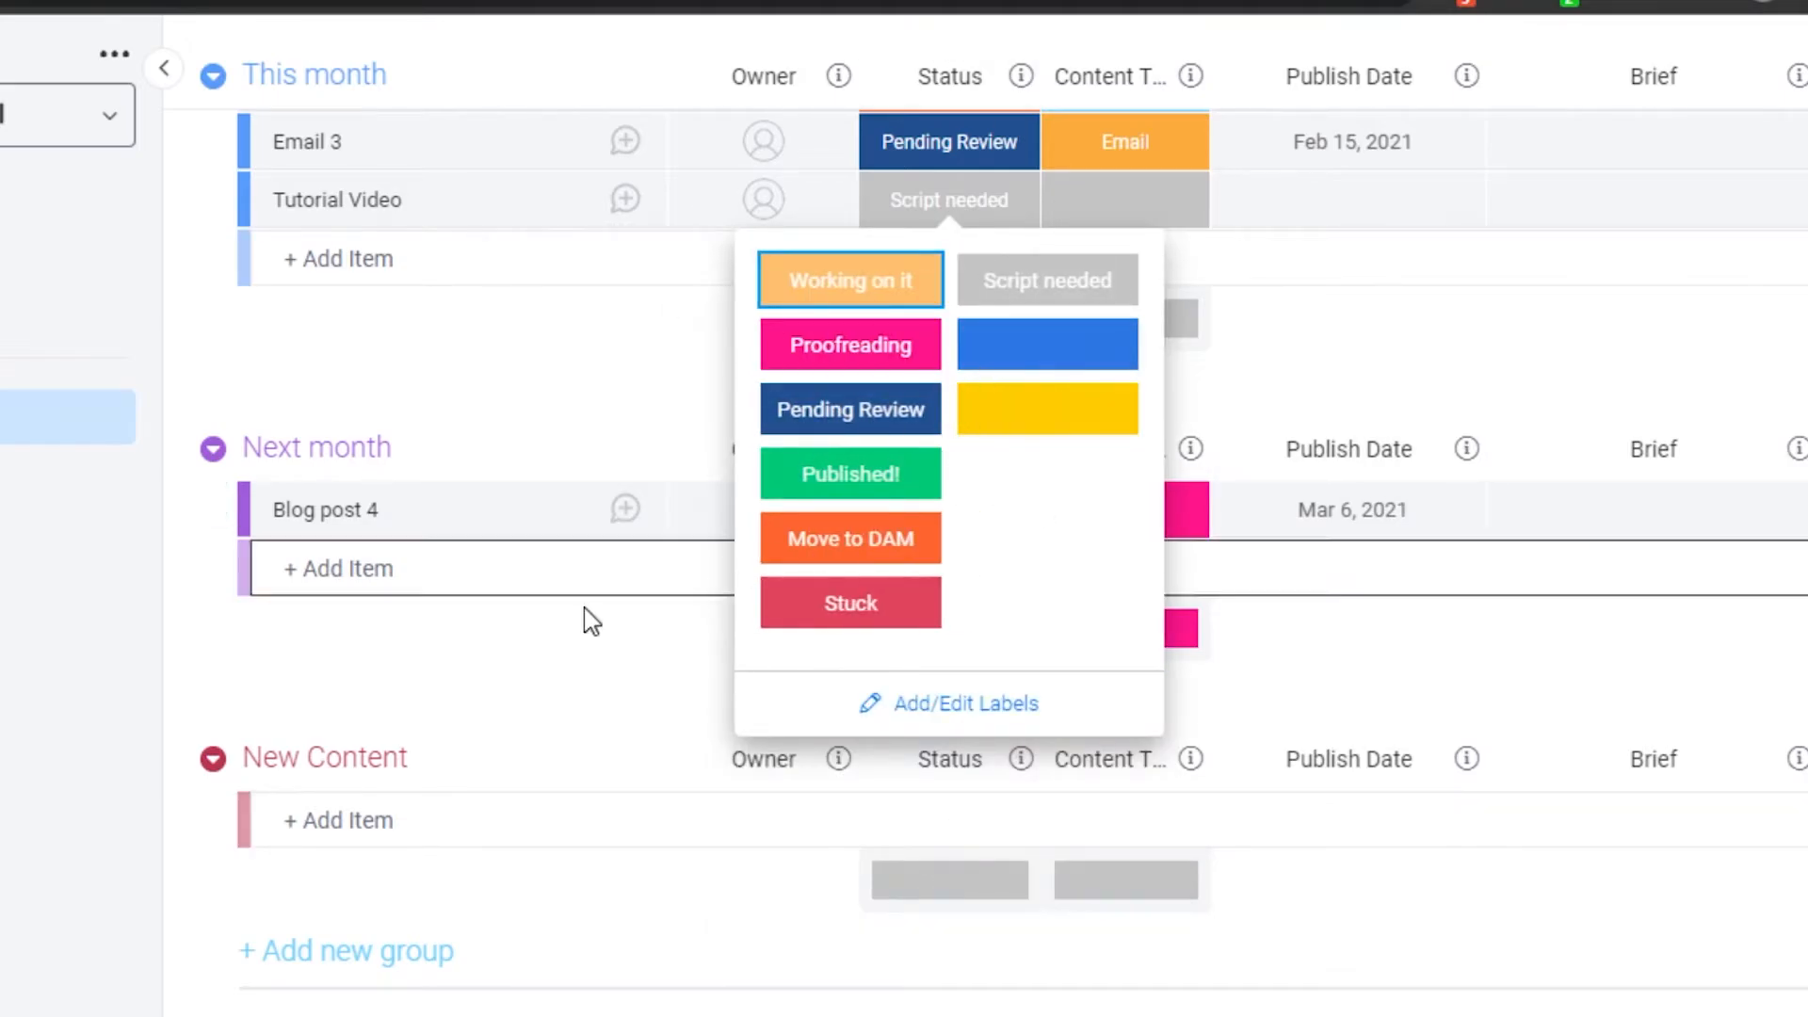
left_click(592, 659)
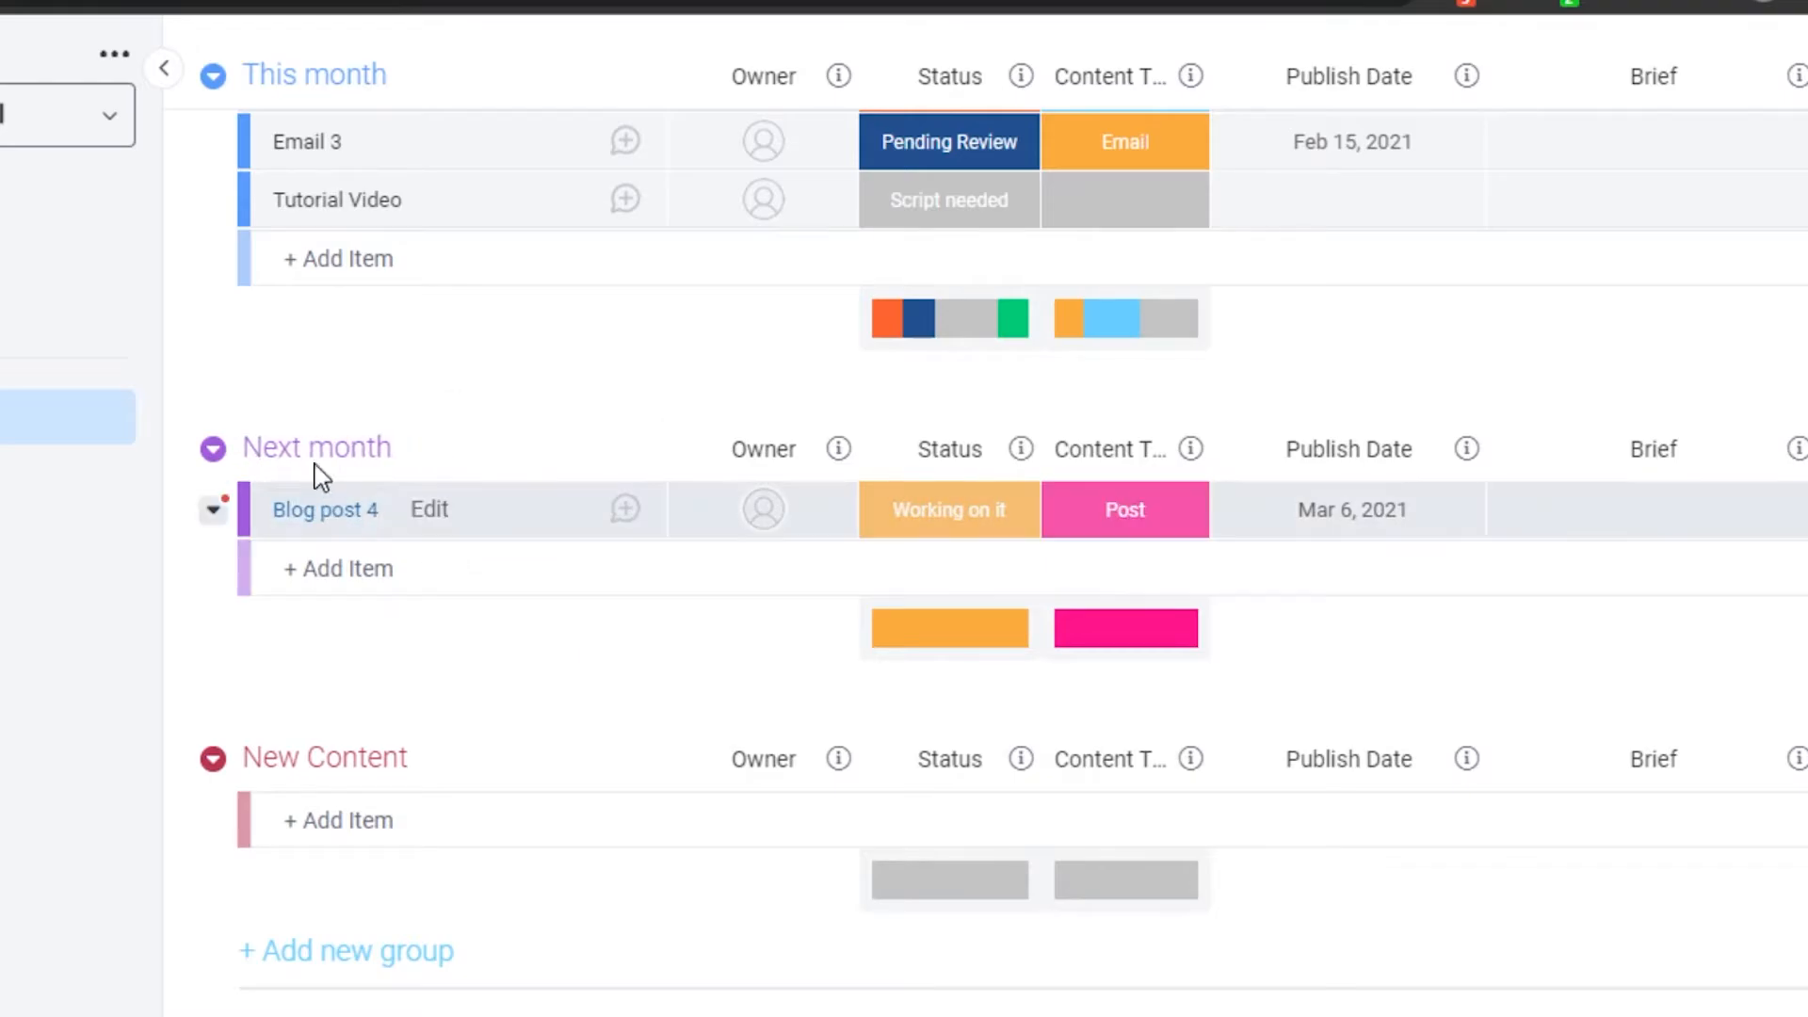
Rename the Next month group as Goals and add a new group named Error below New Content
left_click(429, 449)
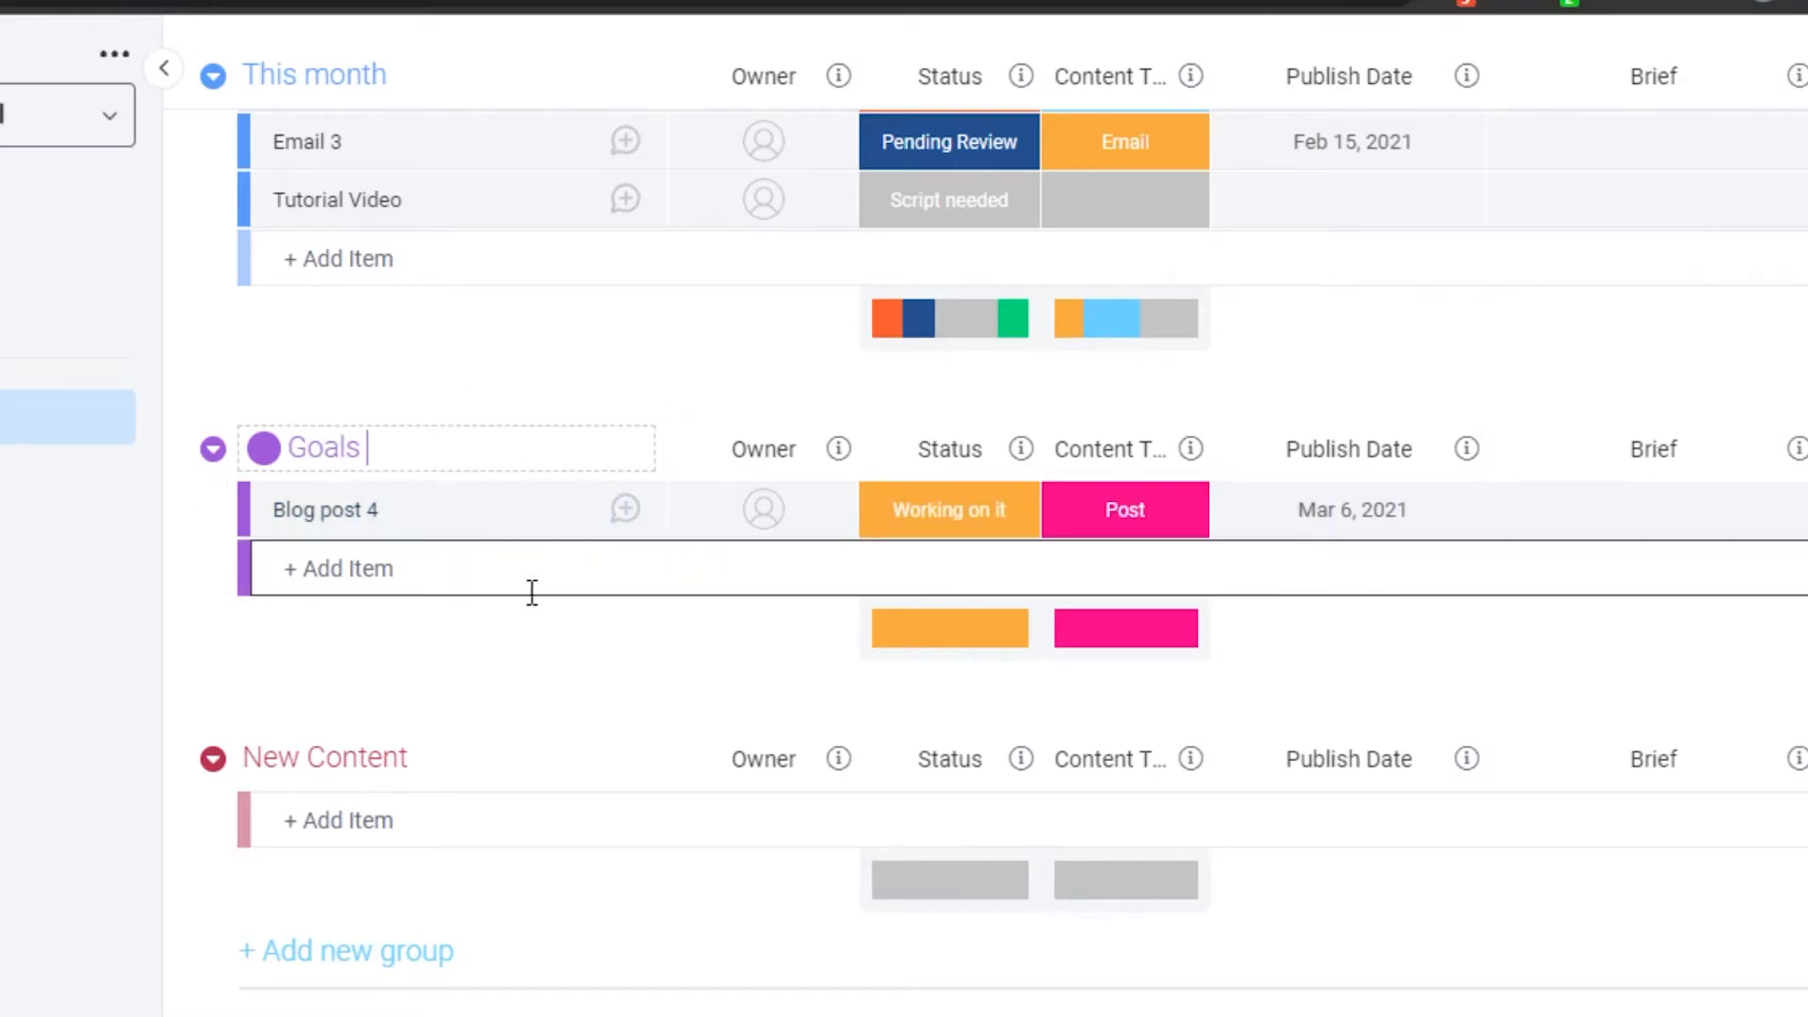
key("Return")
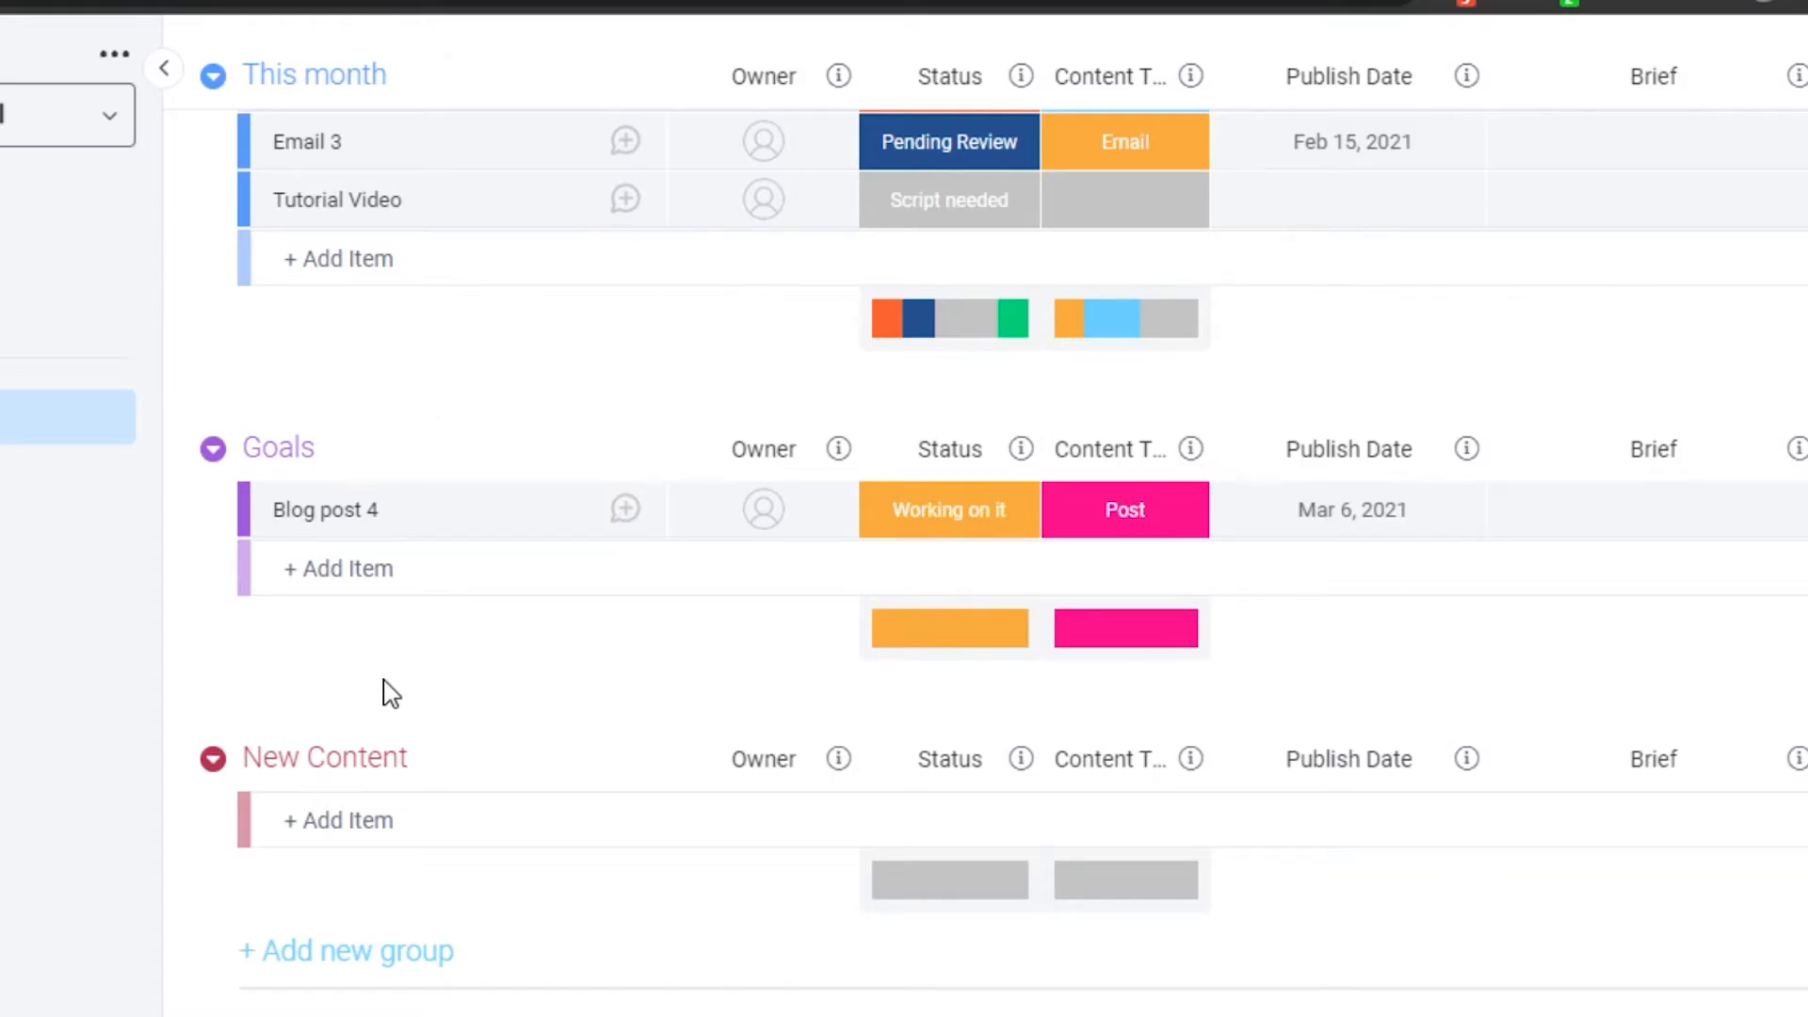
scroll(391, 694, "down", 1)
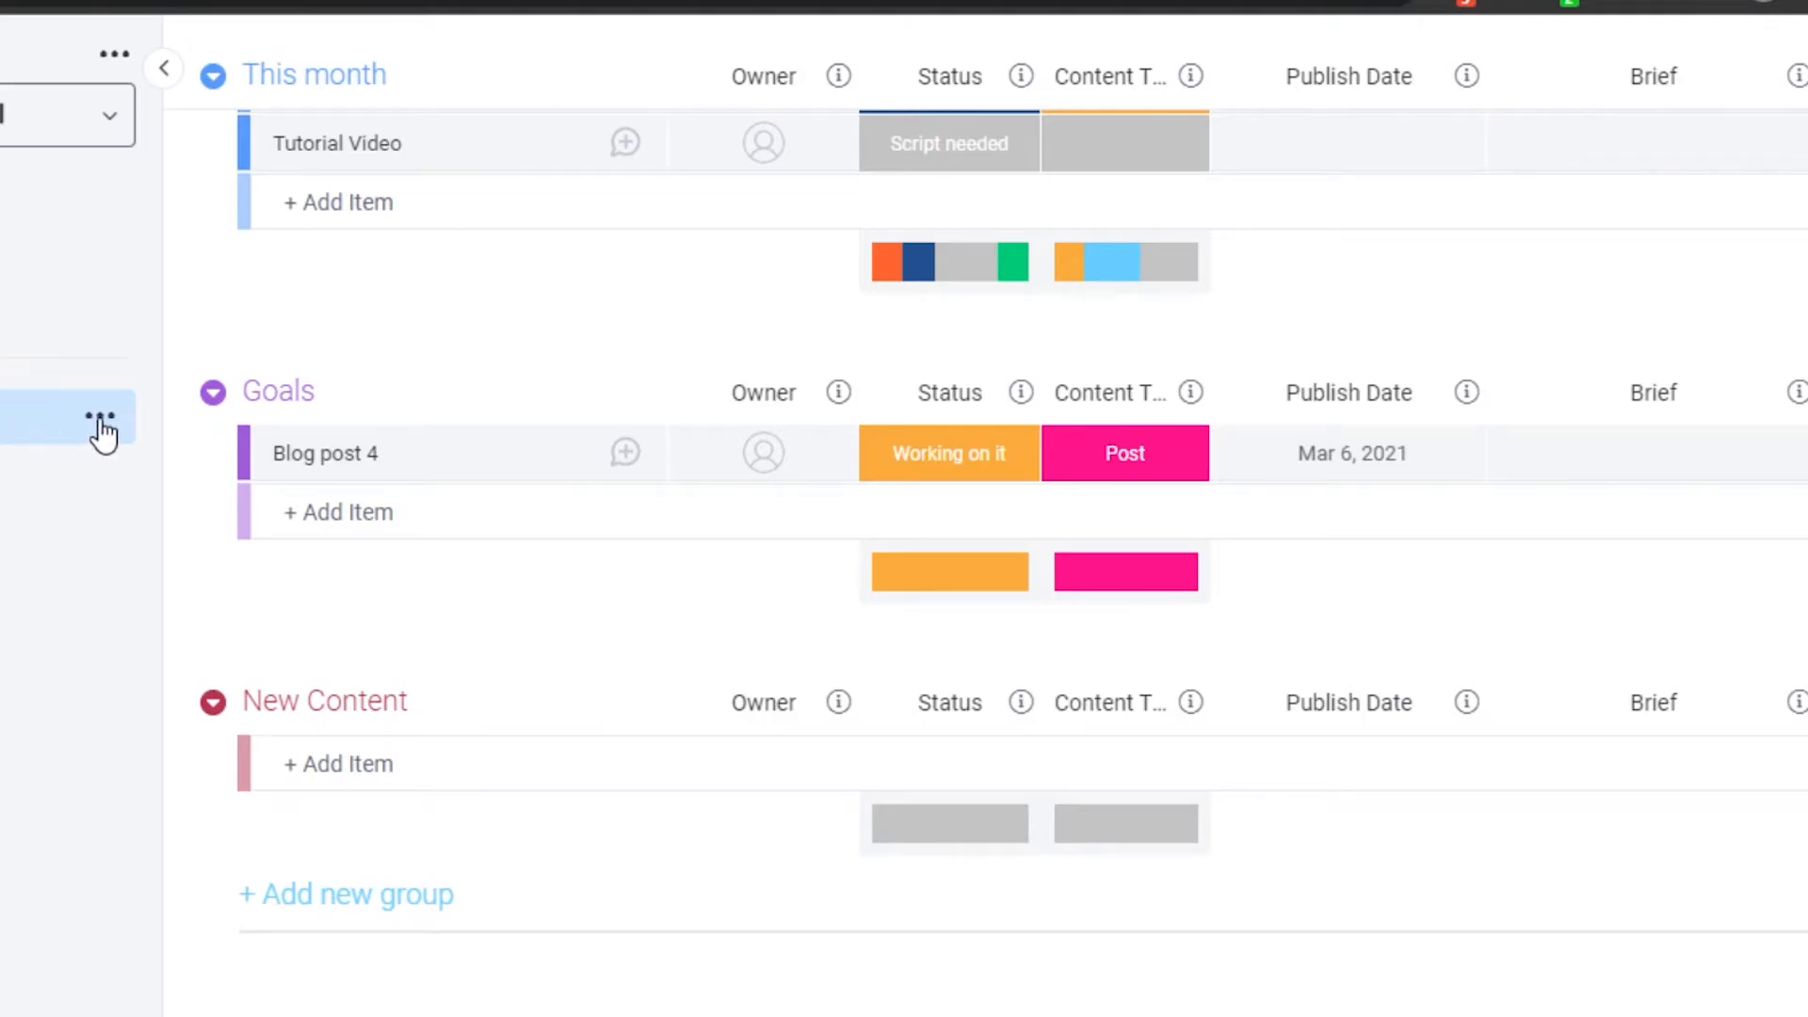
left_click(341, 896)
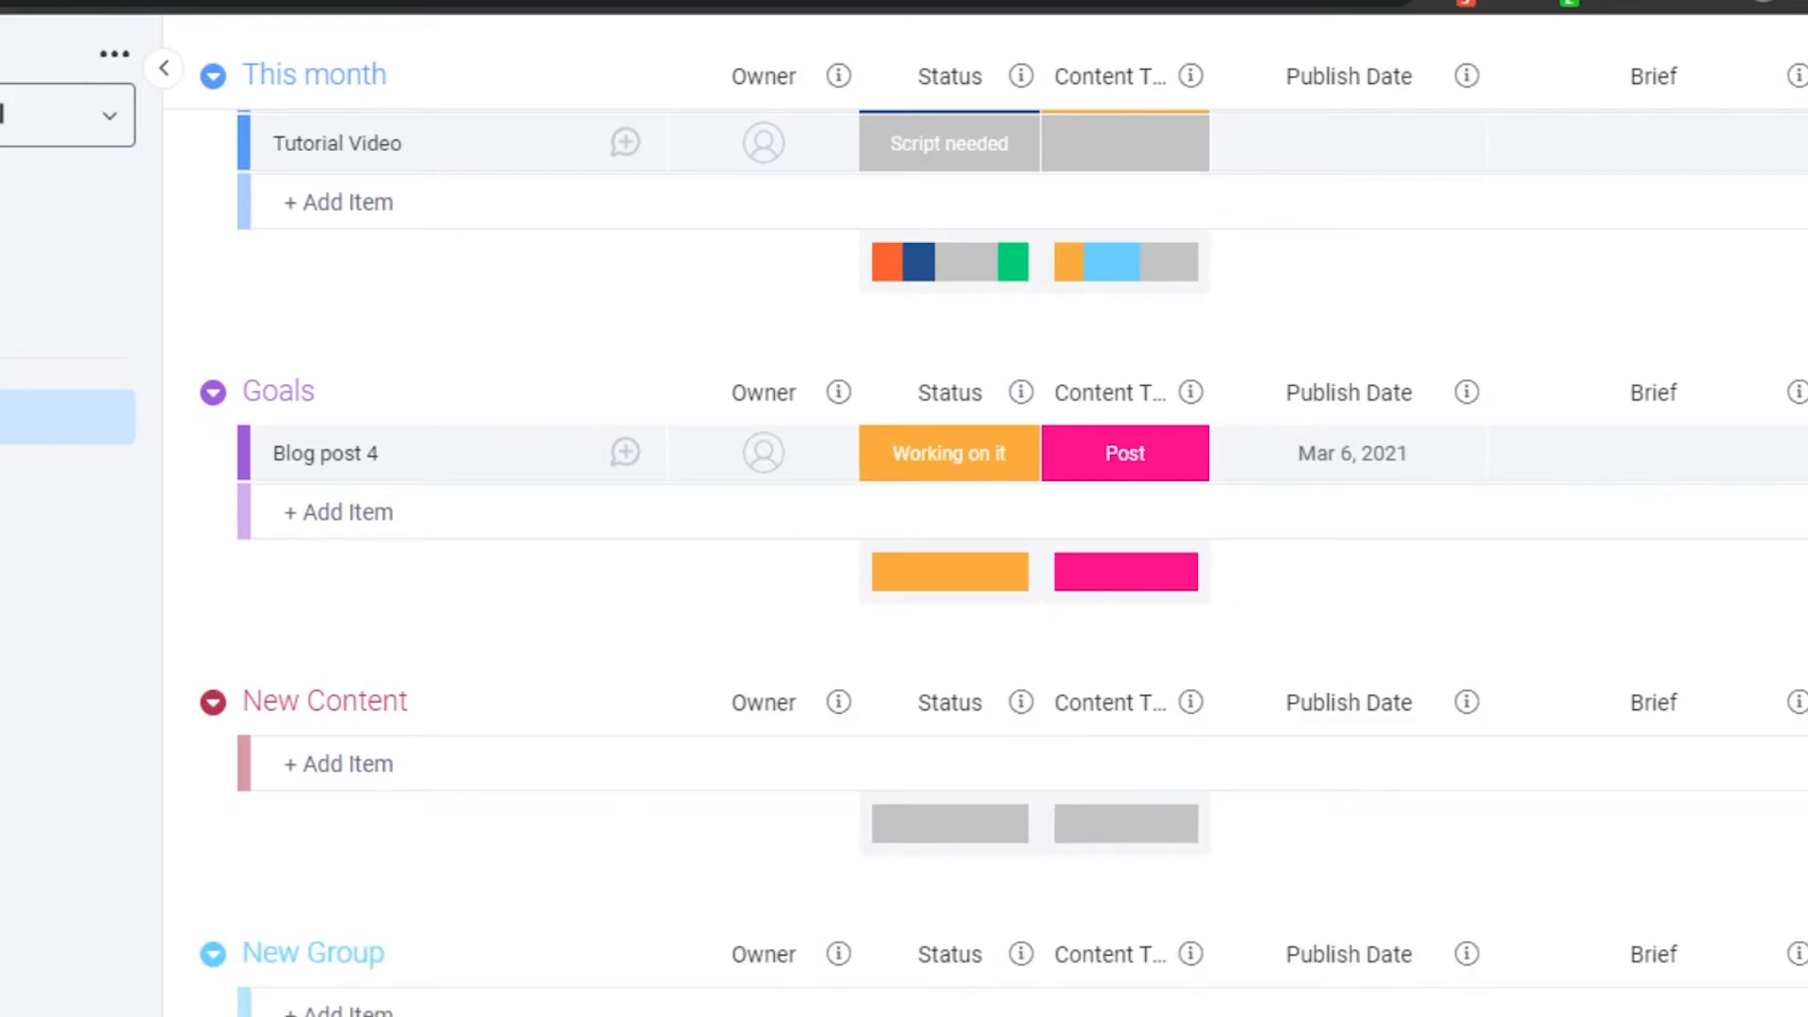
scroll(573, 985, "down", 3)
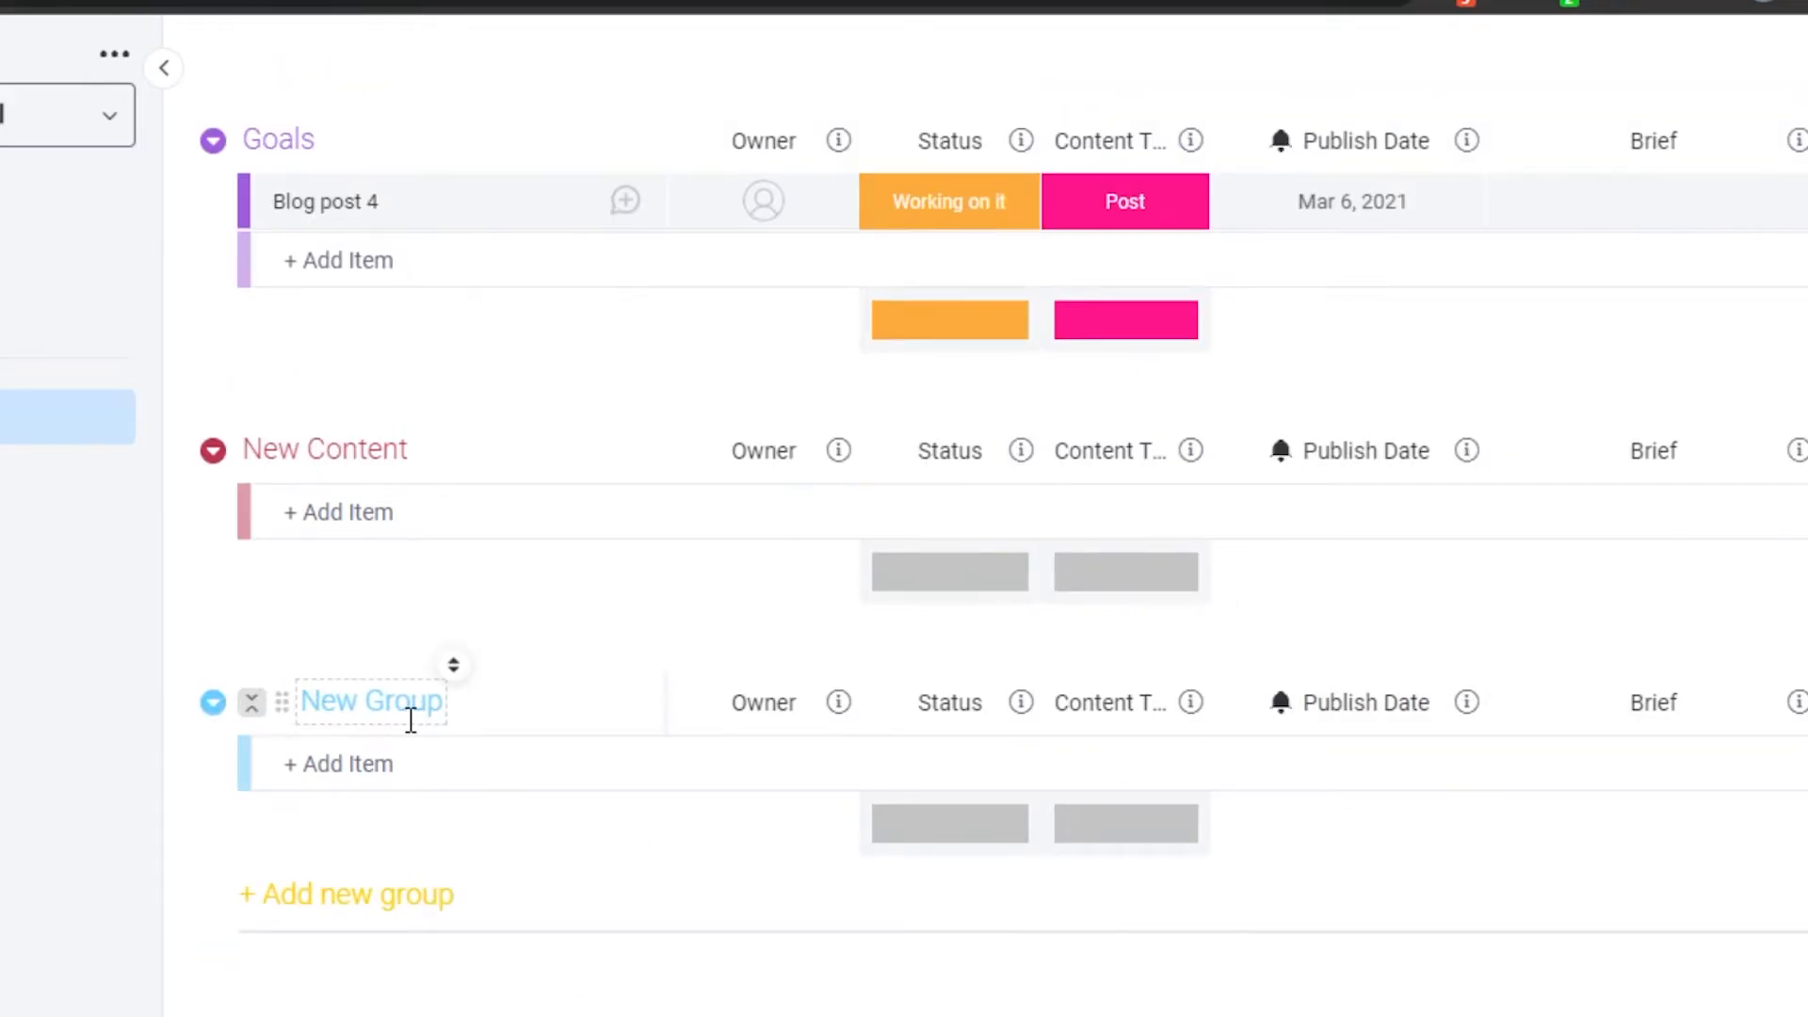
left_click(435, 697)
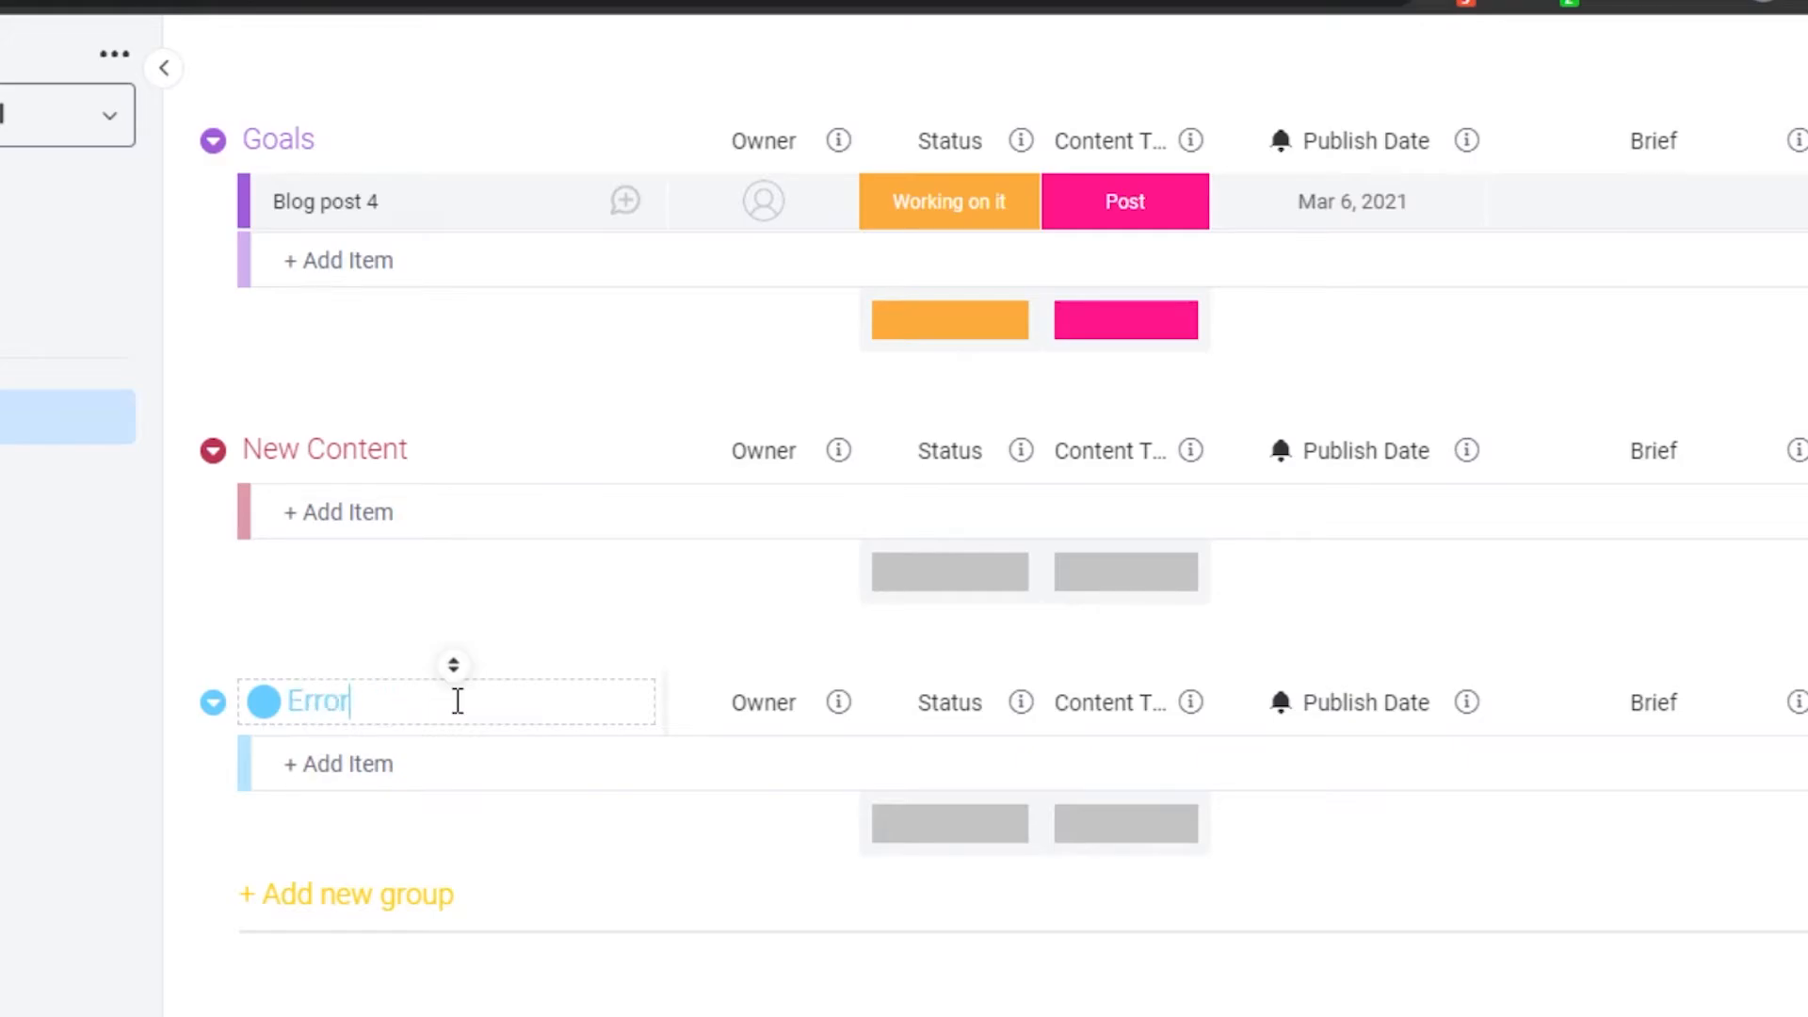
Add two items named Task 1 and Task 2 to the Error group
left_click(399, 760)
type("Task 1")
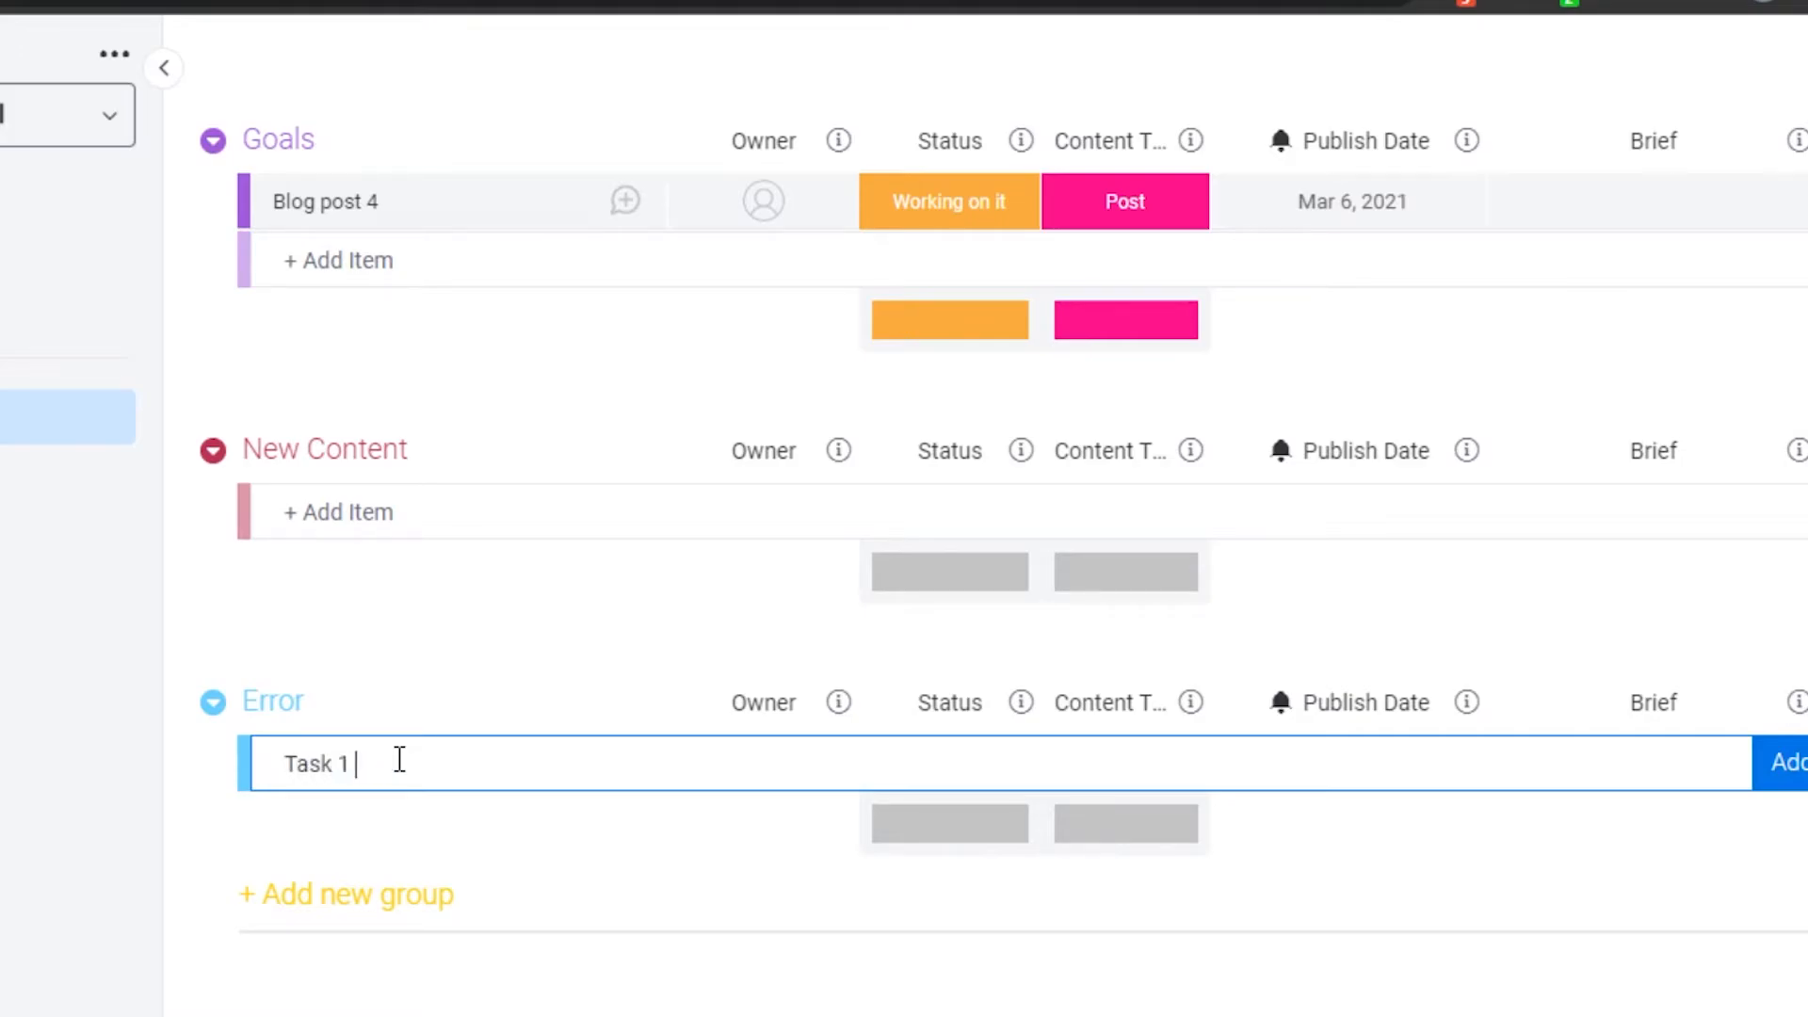
left_click(1792, 763)
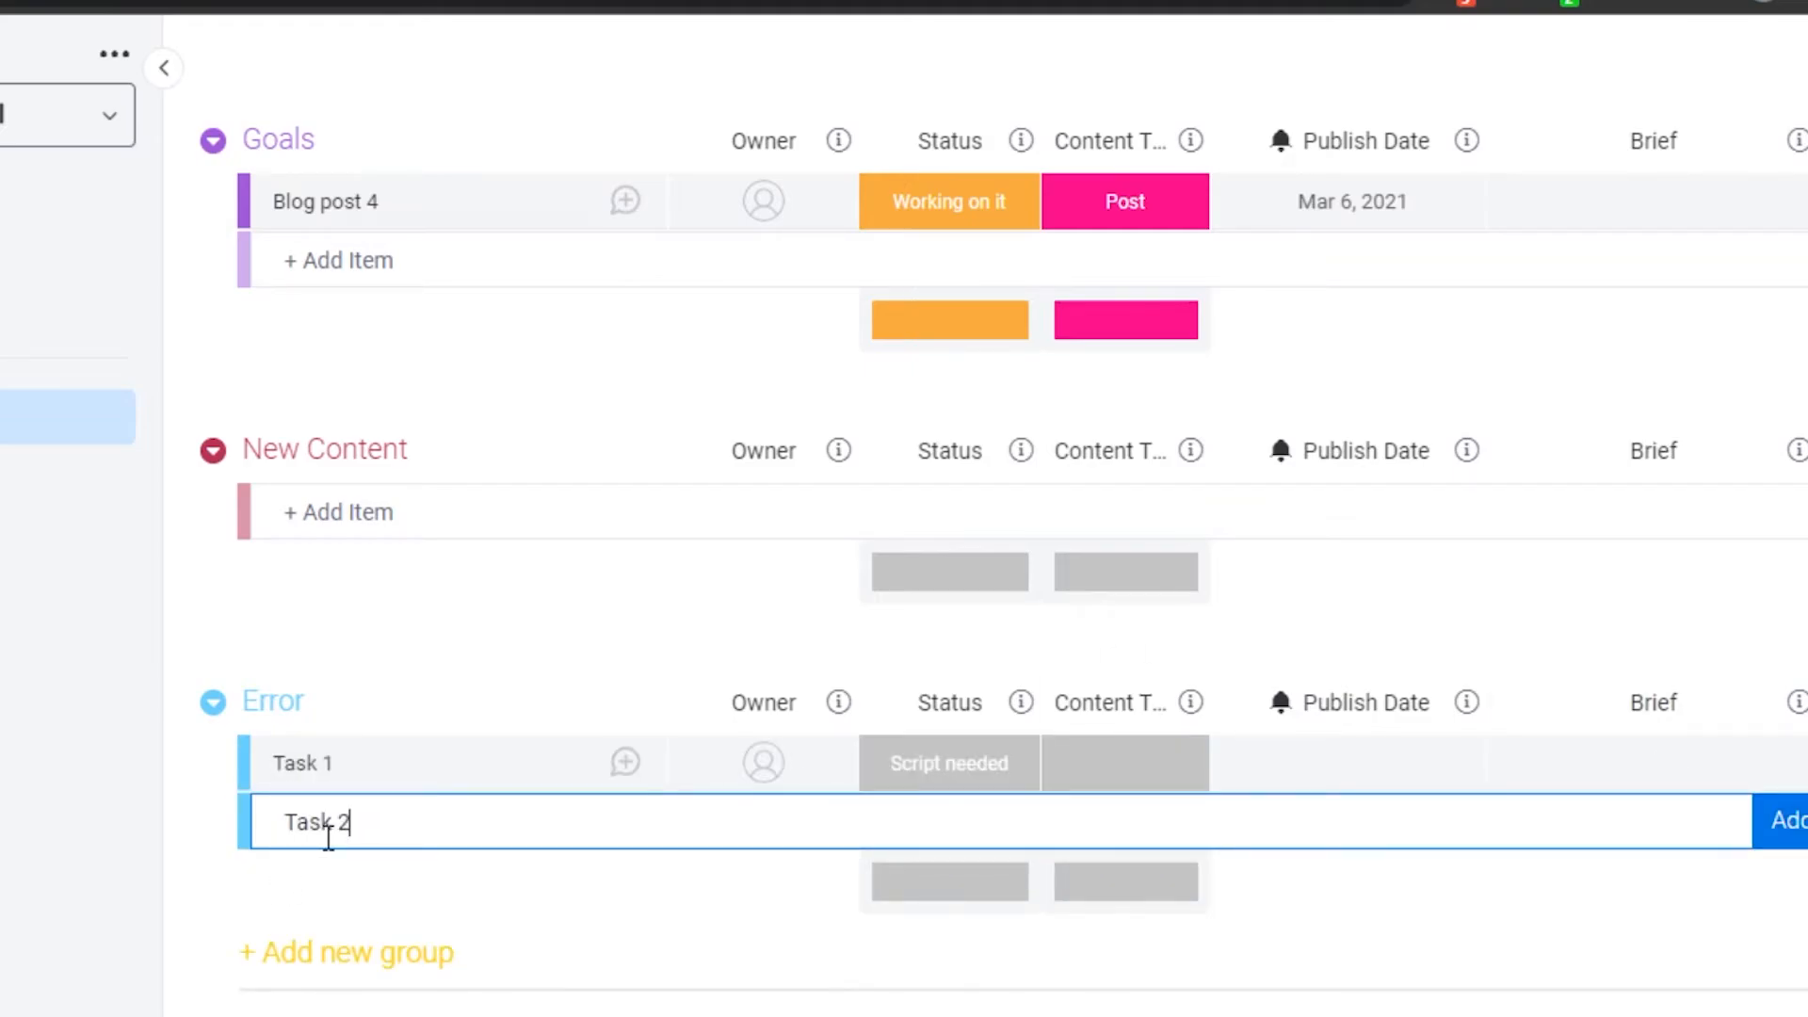
type("Task 2")
left_click(1790, 821)
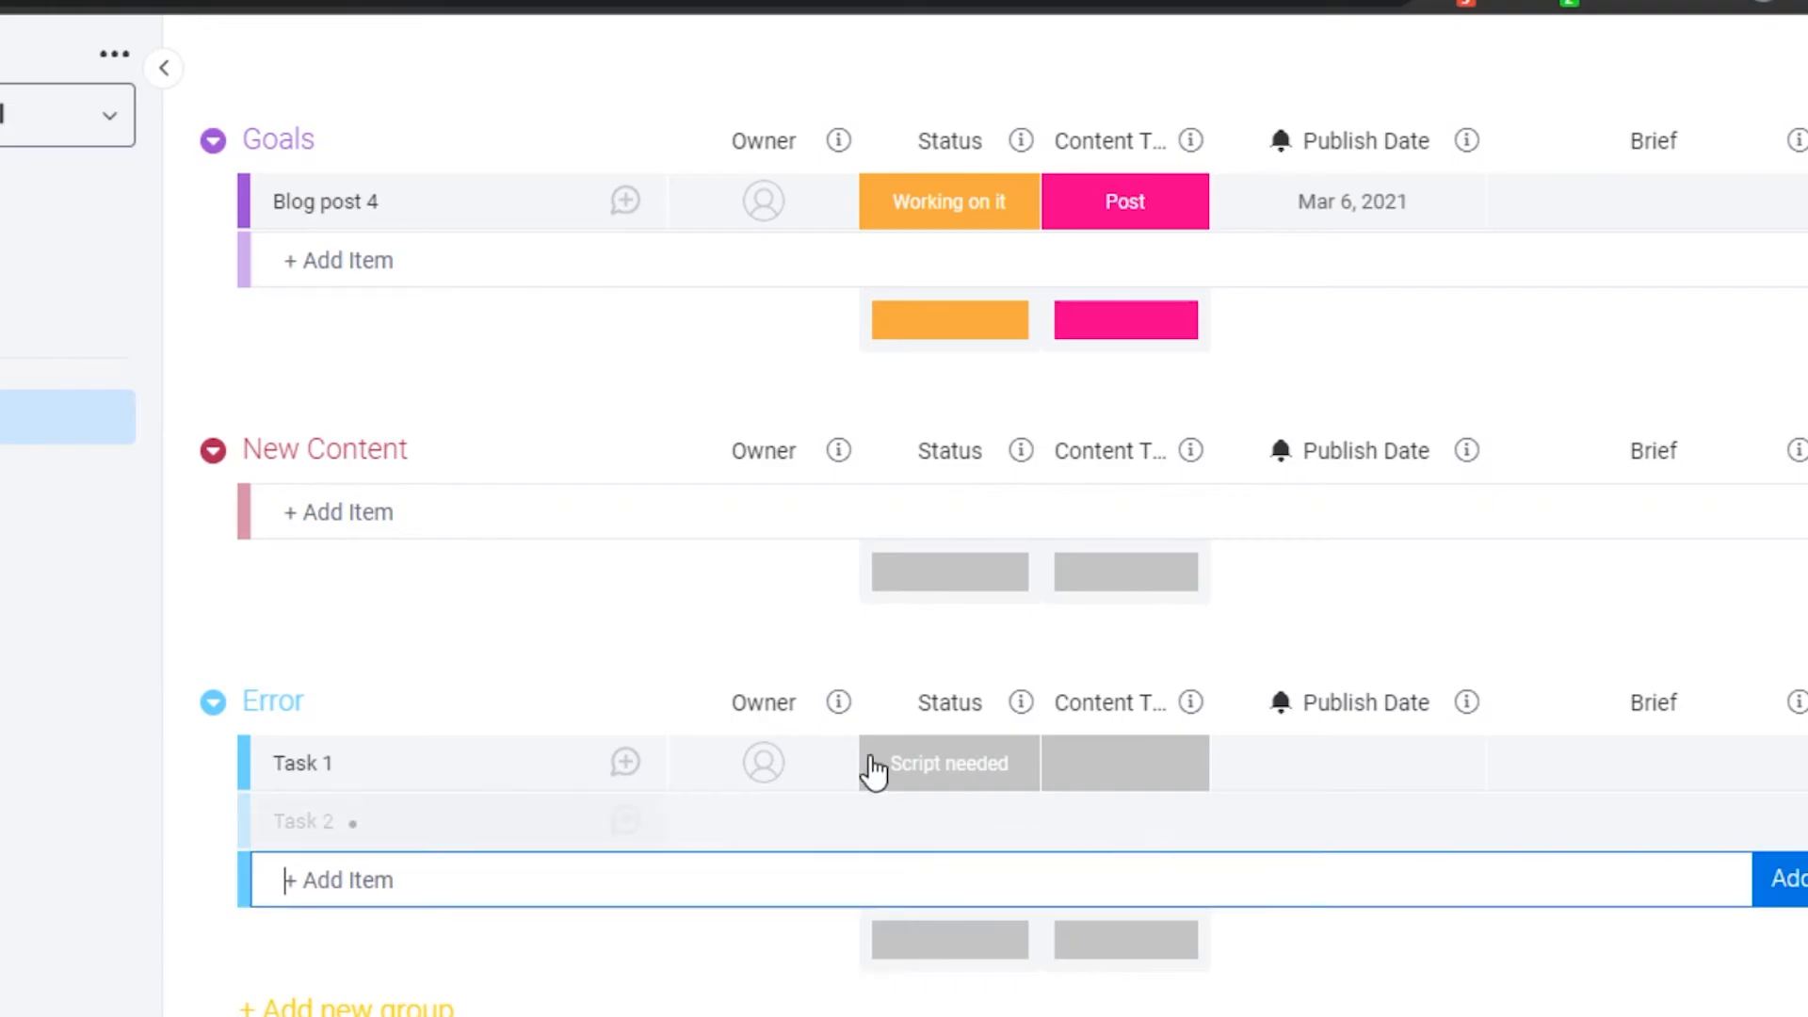
Set the status of both Task 1 and Task 2 in the Error group to Proofreading
left_click(876, 763)
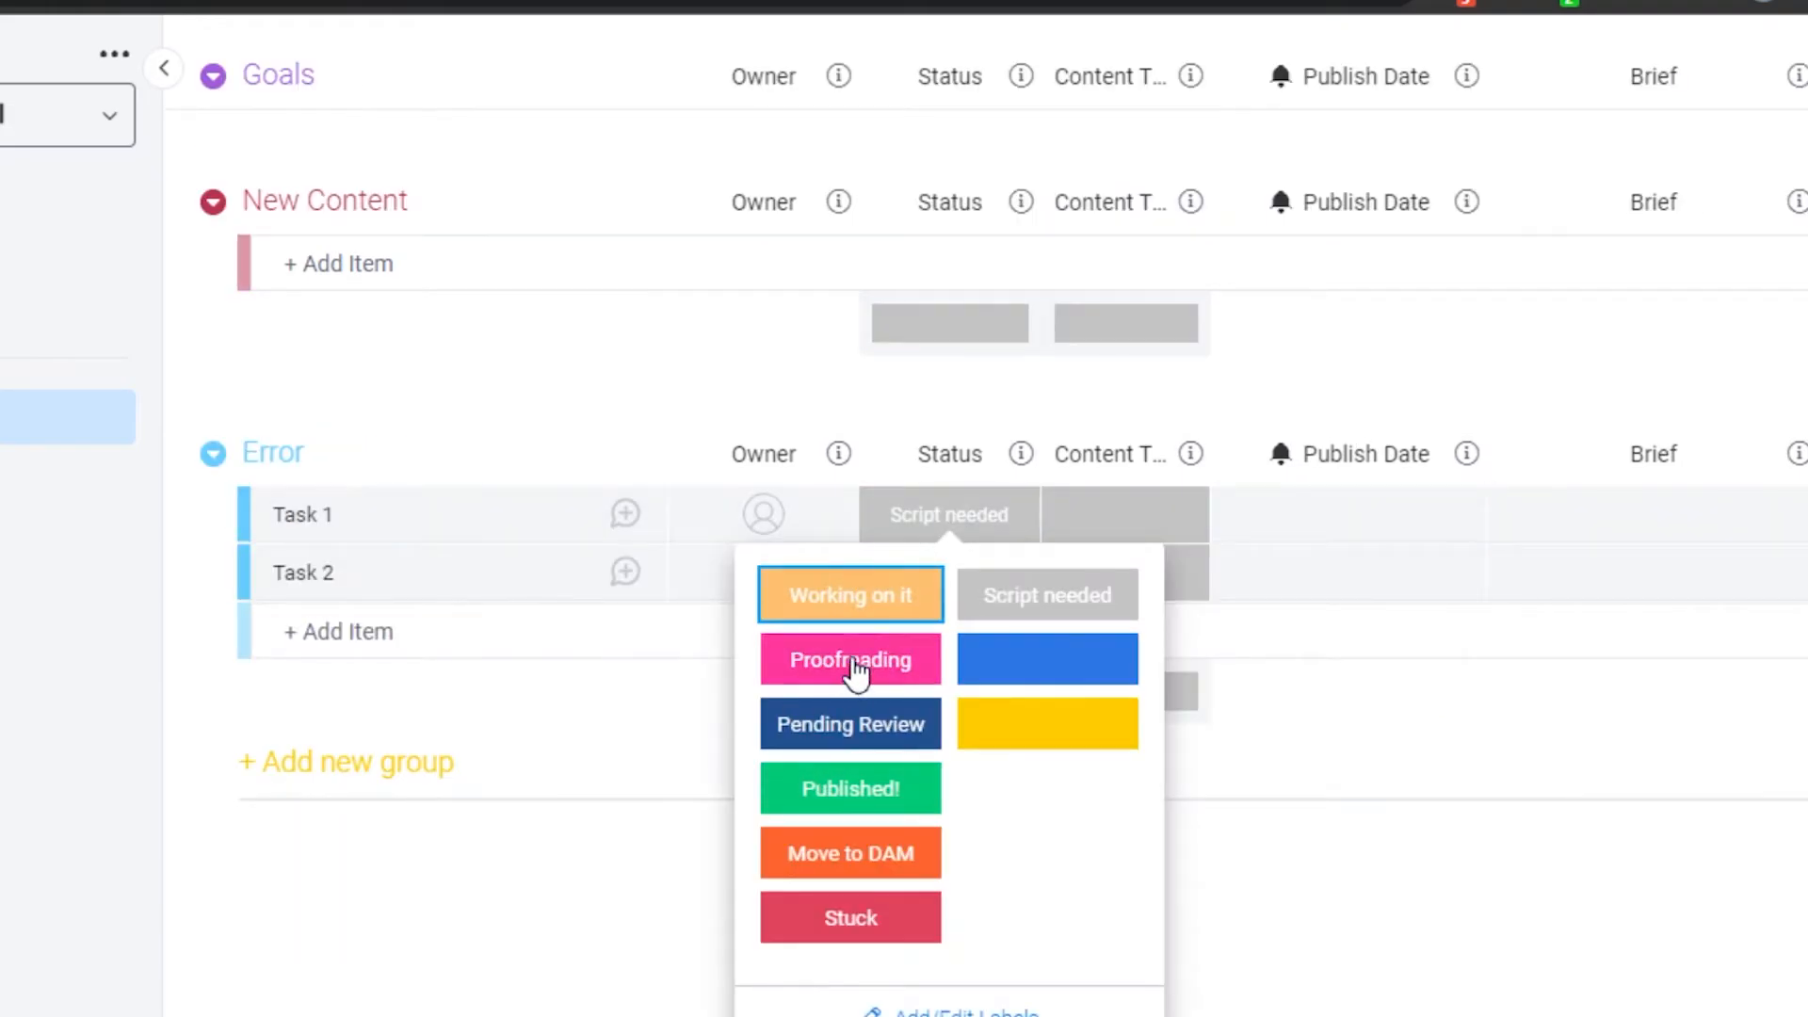
left_click(852, 659)
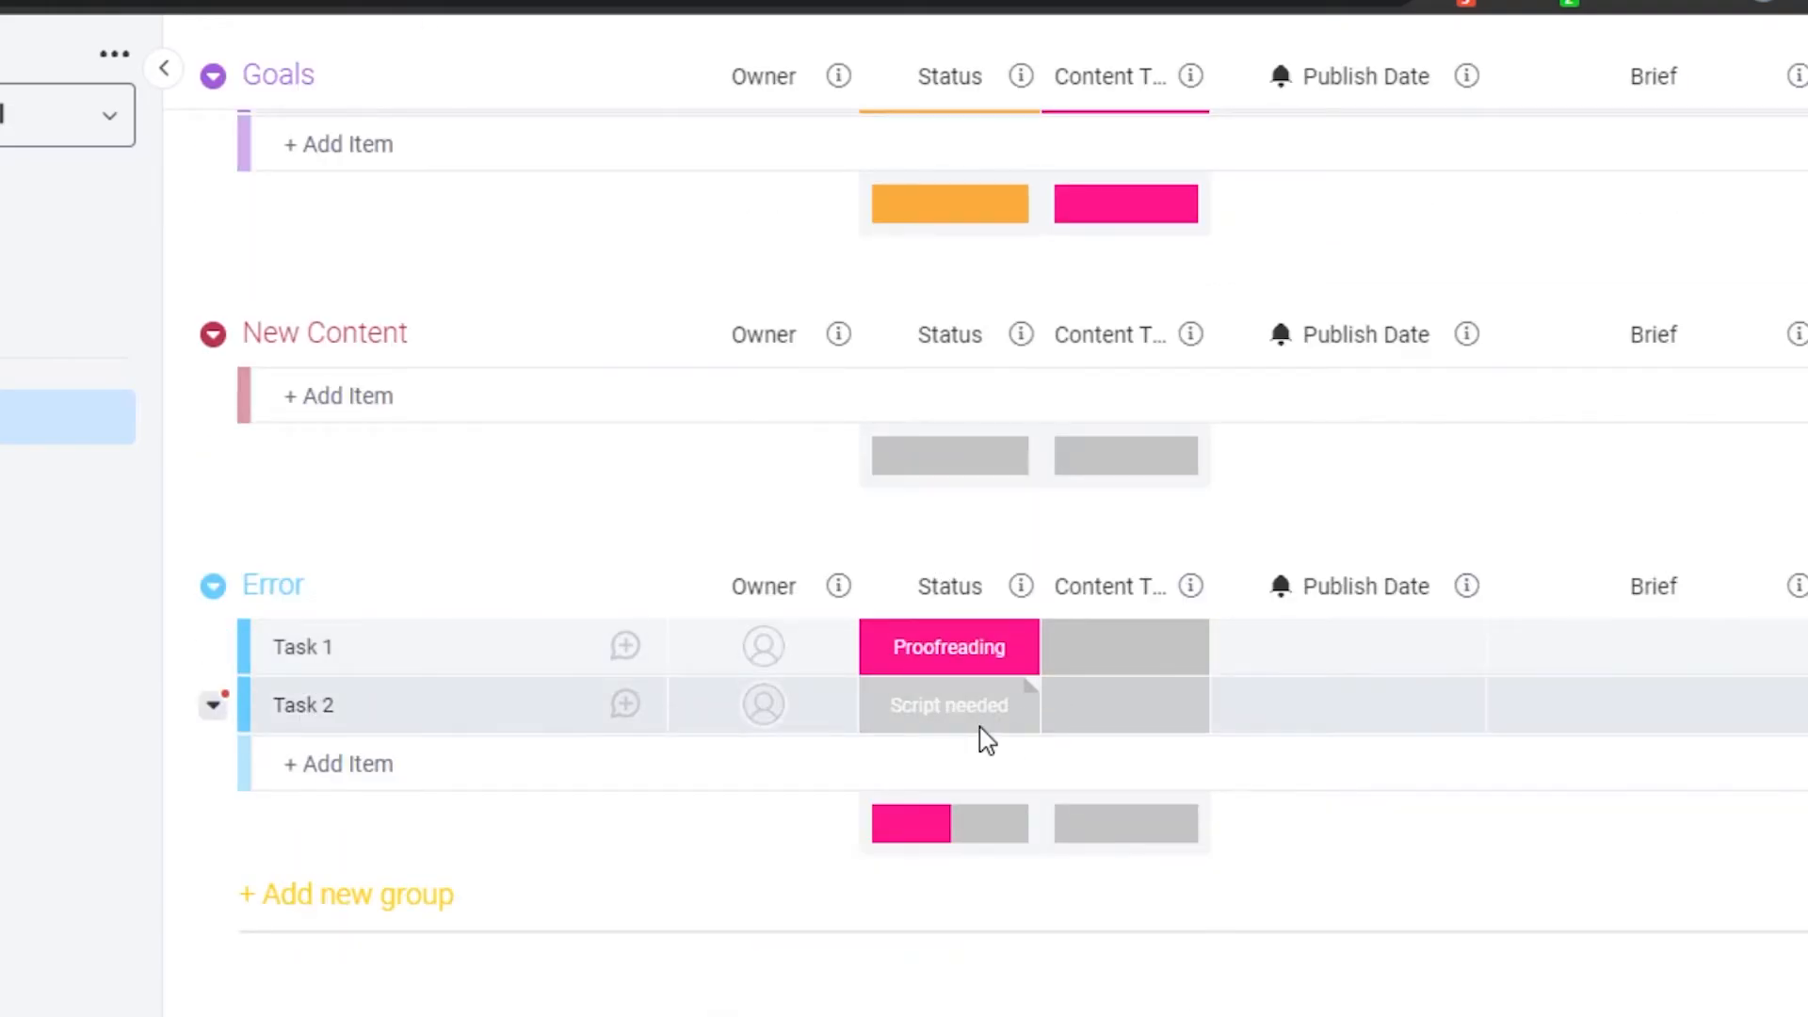
left_click(980, 727)
left_click(859, 659)
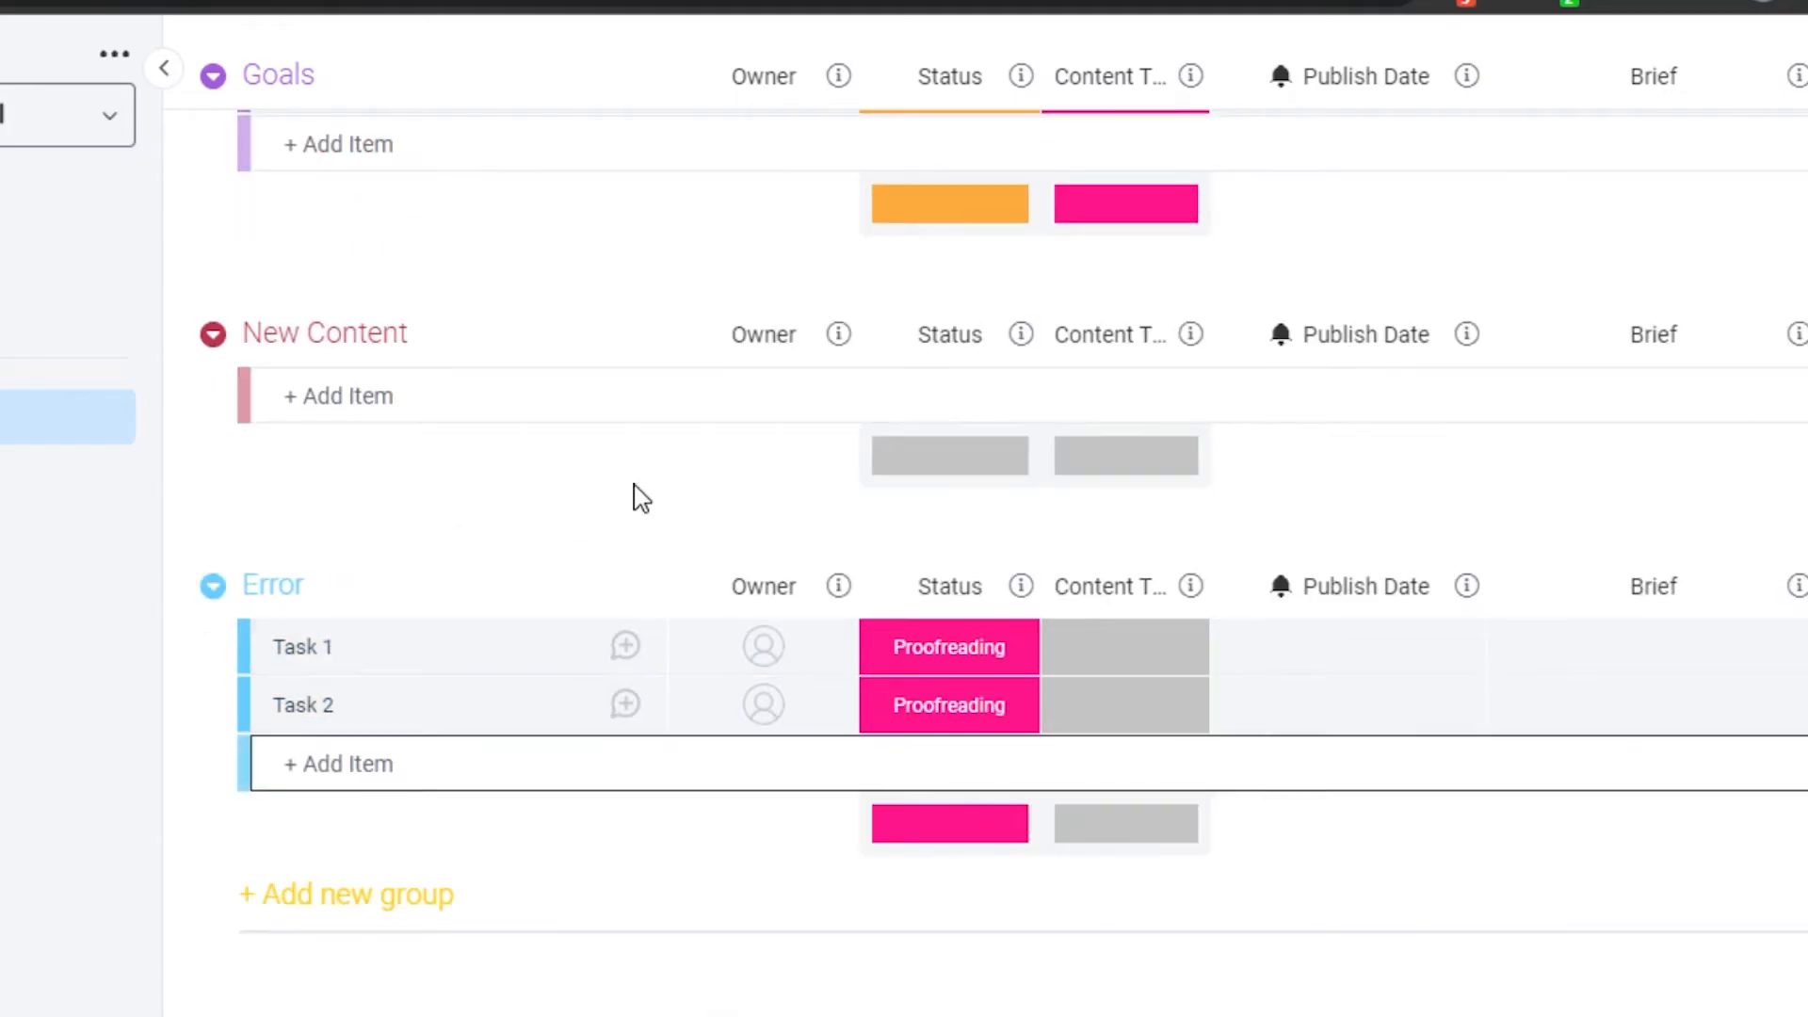
Start a new item on December 29, 2021 in the board's calendar view and name it Meeting
scroll(904, 528, "up", 9)
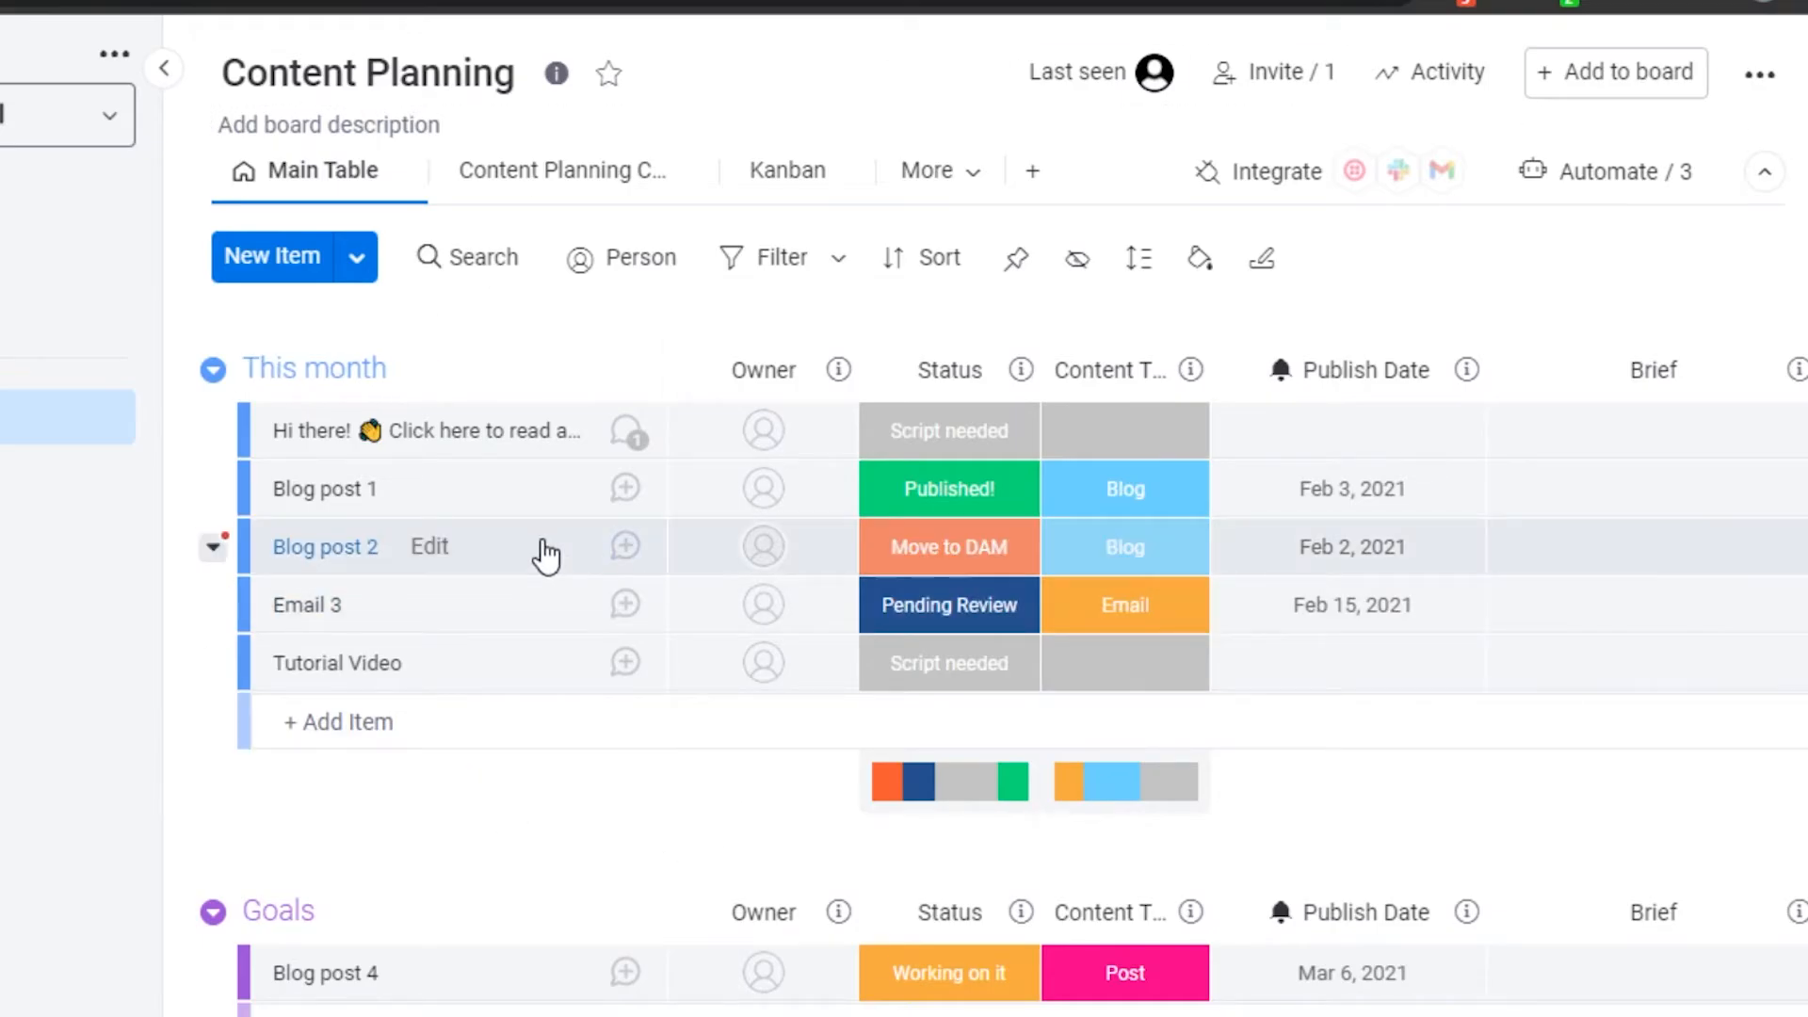
left_click(551, 200)
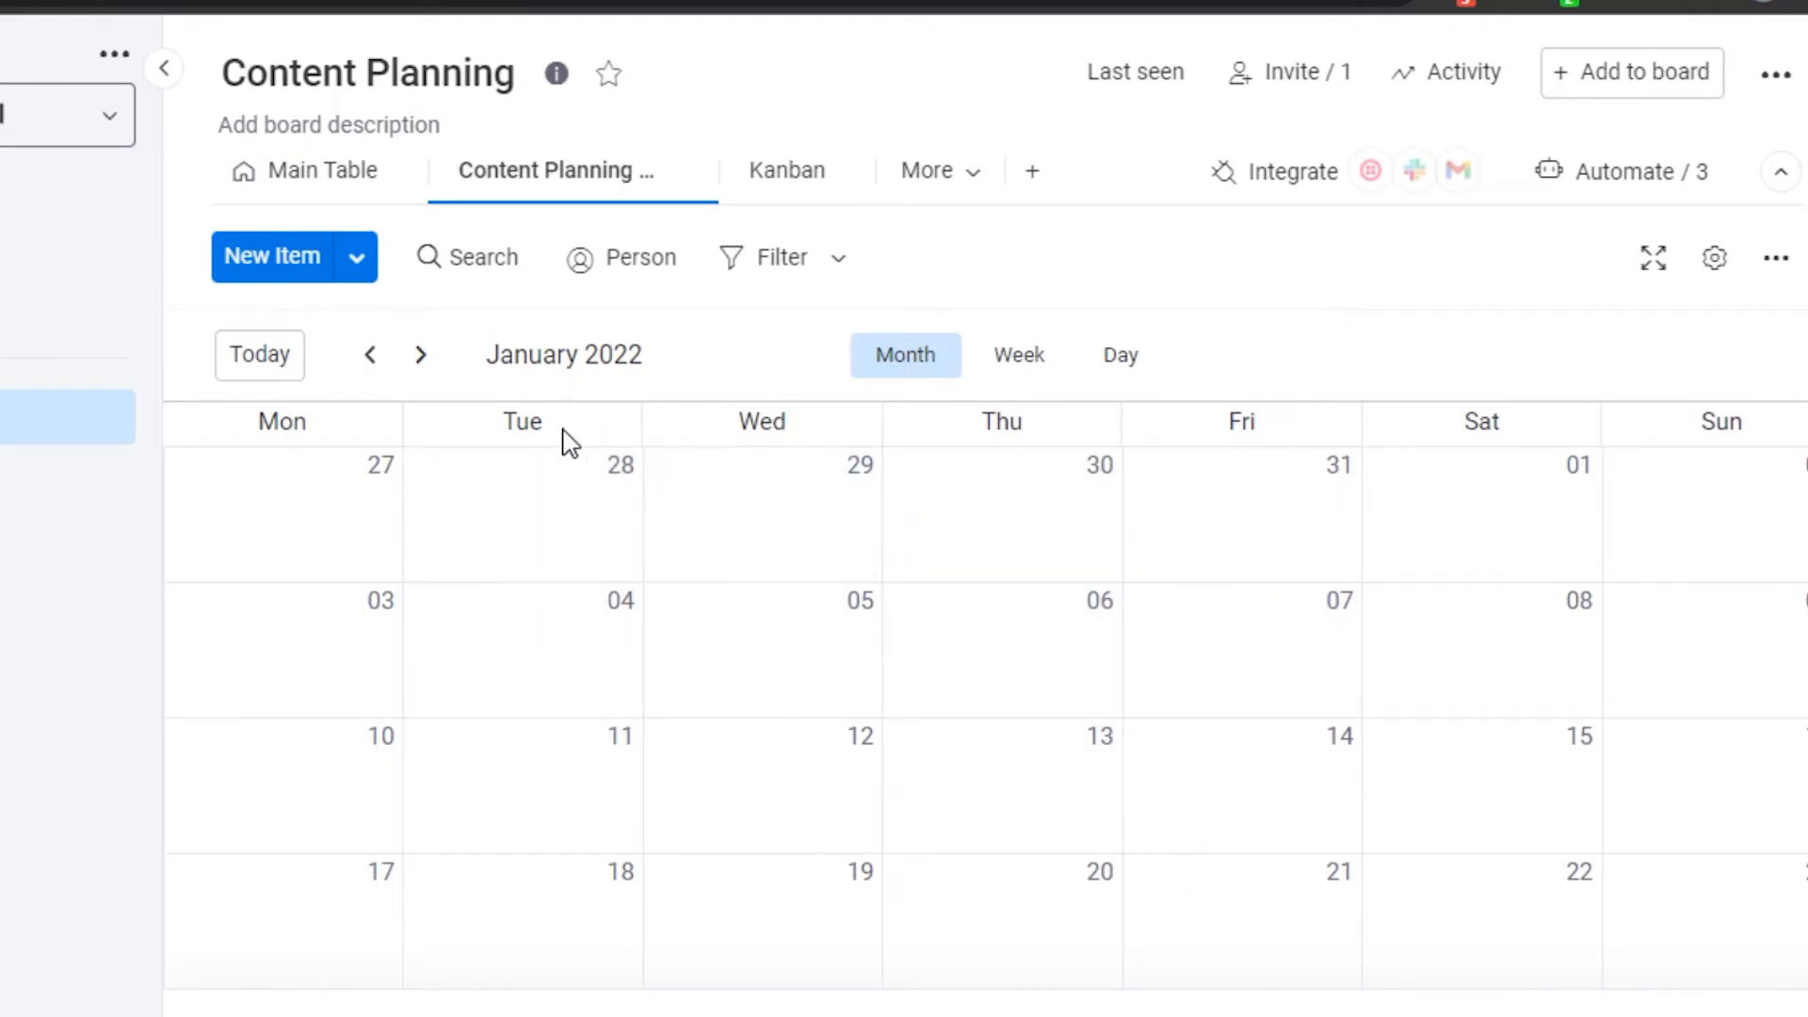
left_click(789, 533)
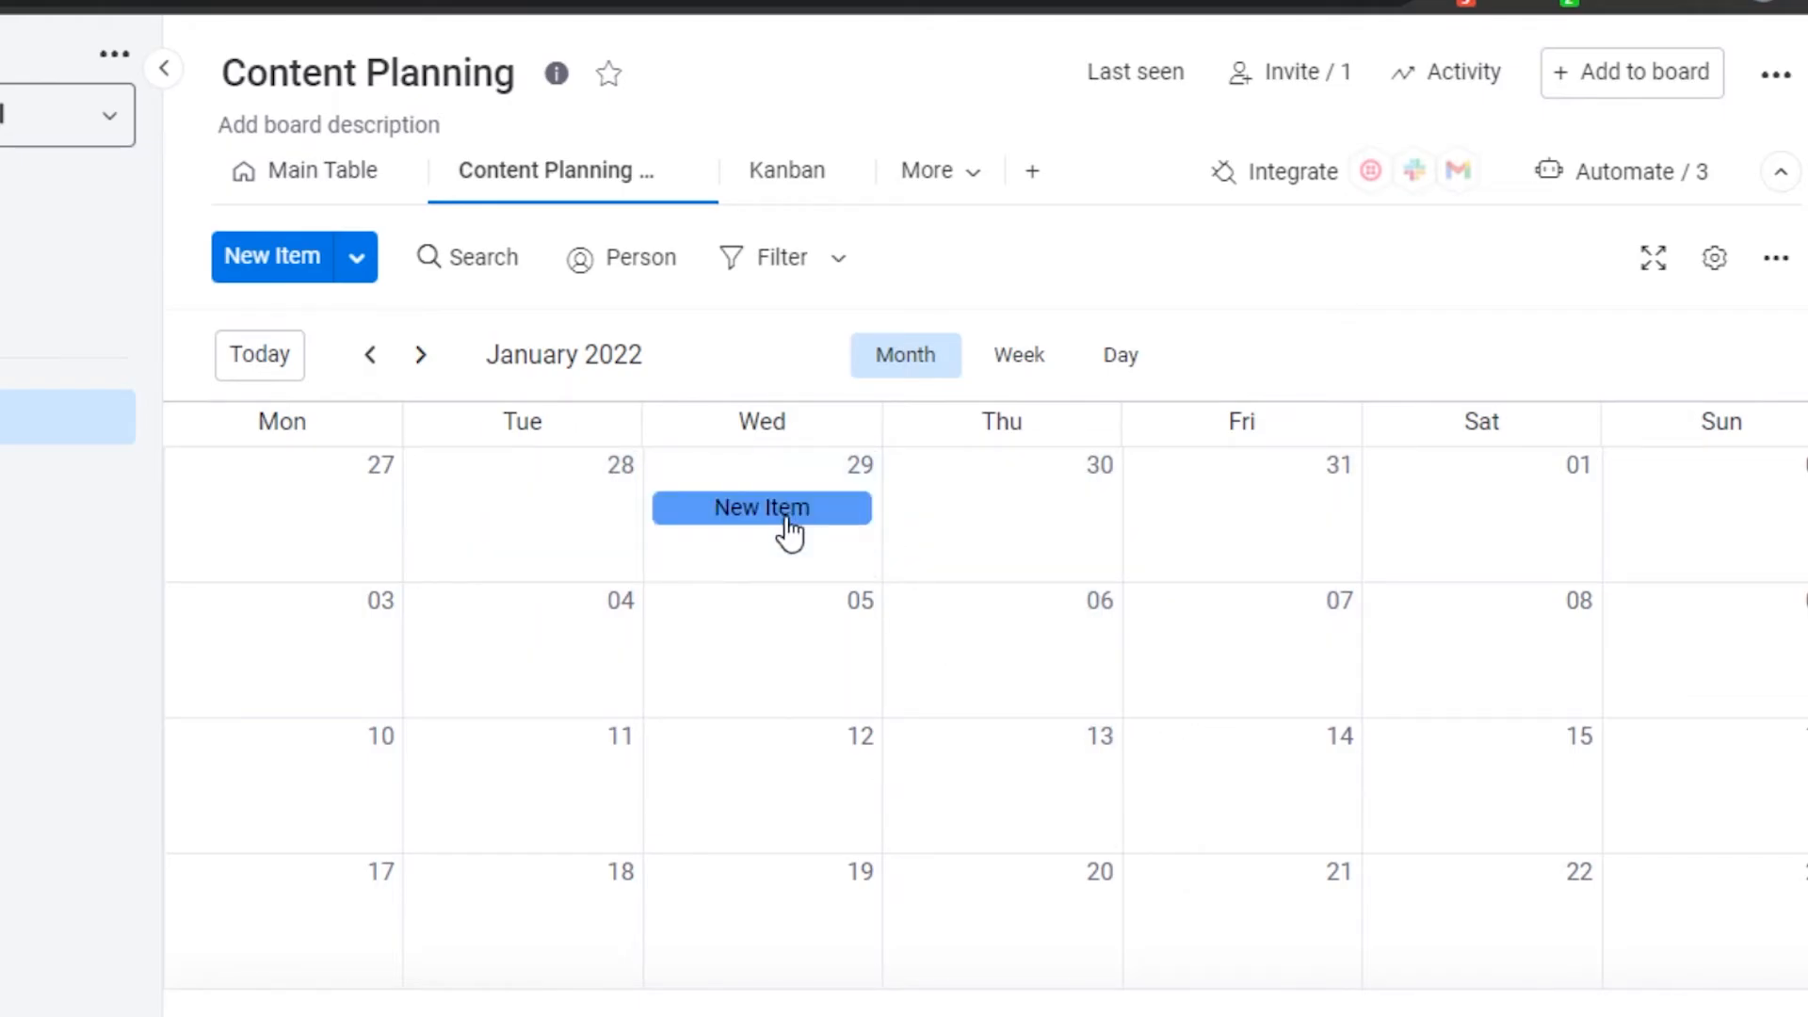
key("BackSpace")
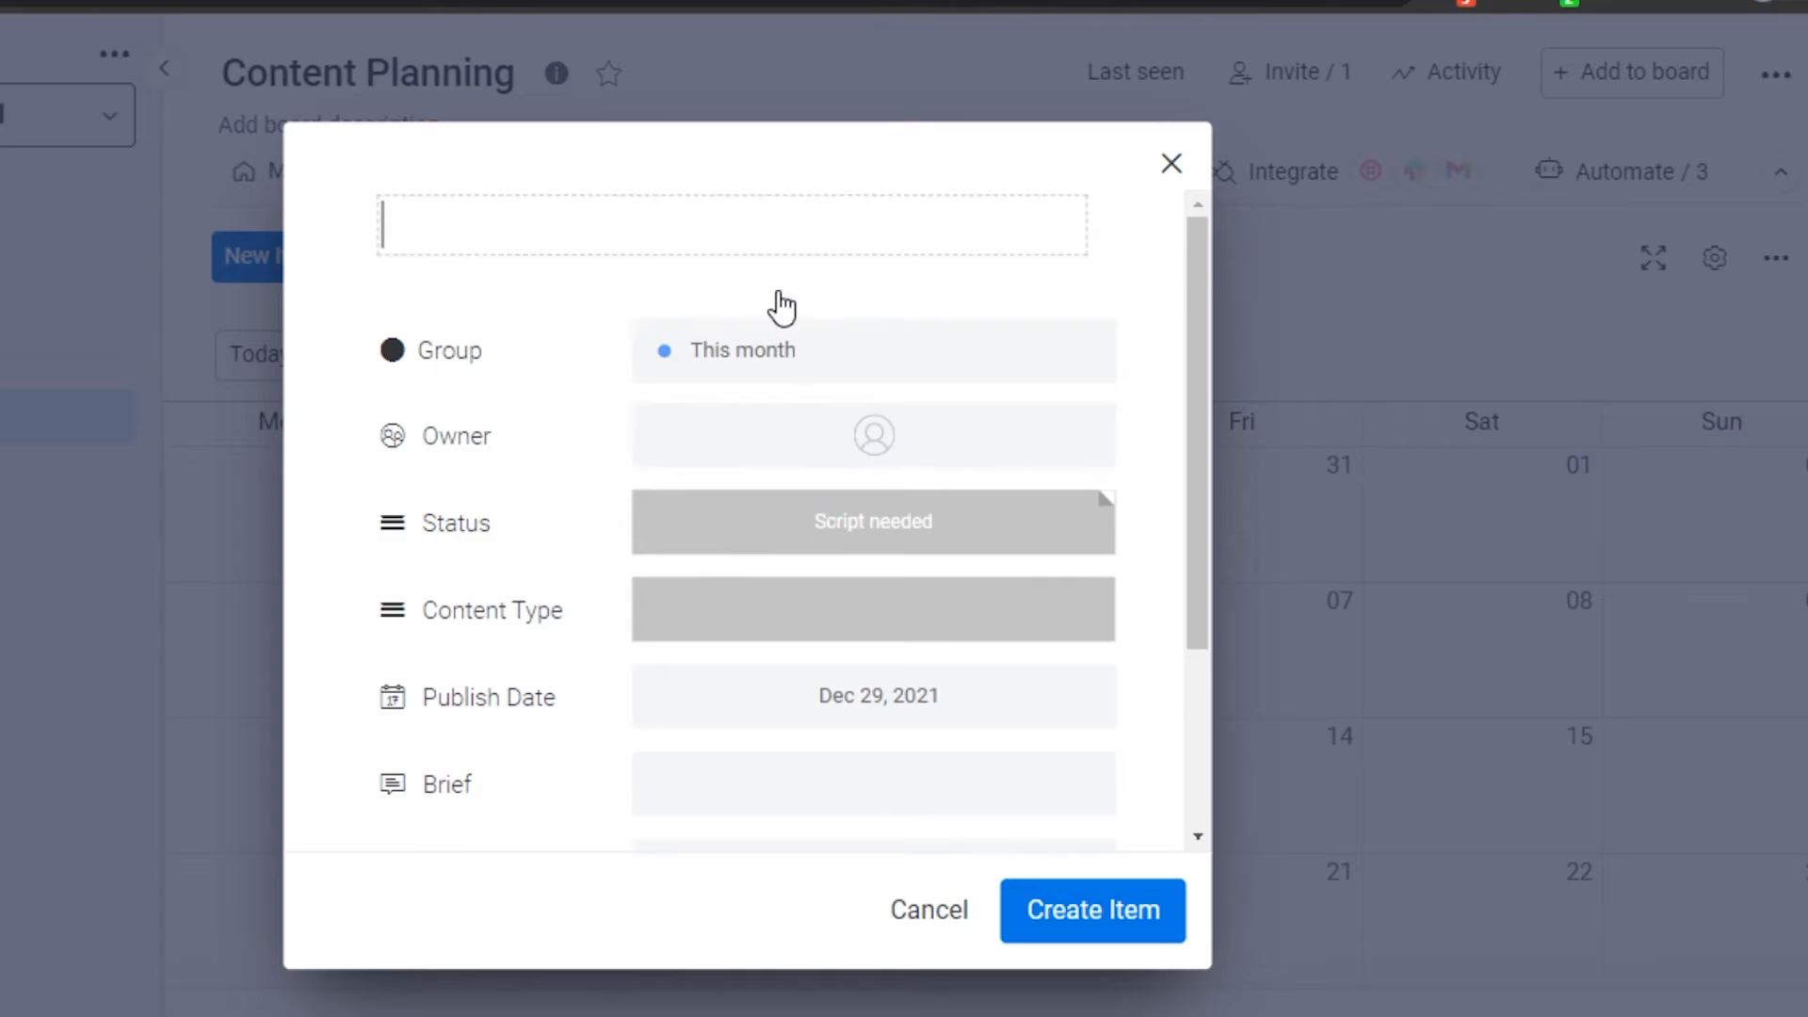
type("Meetin")
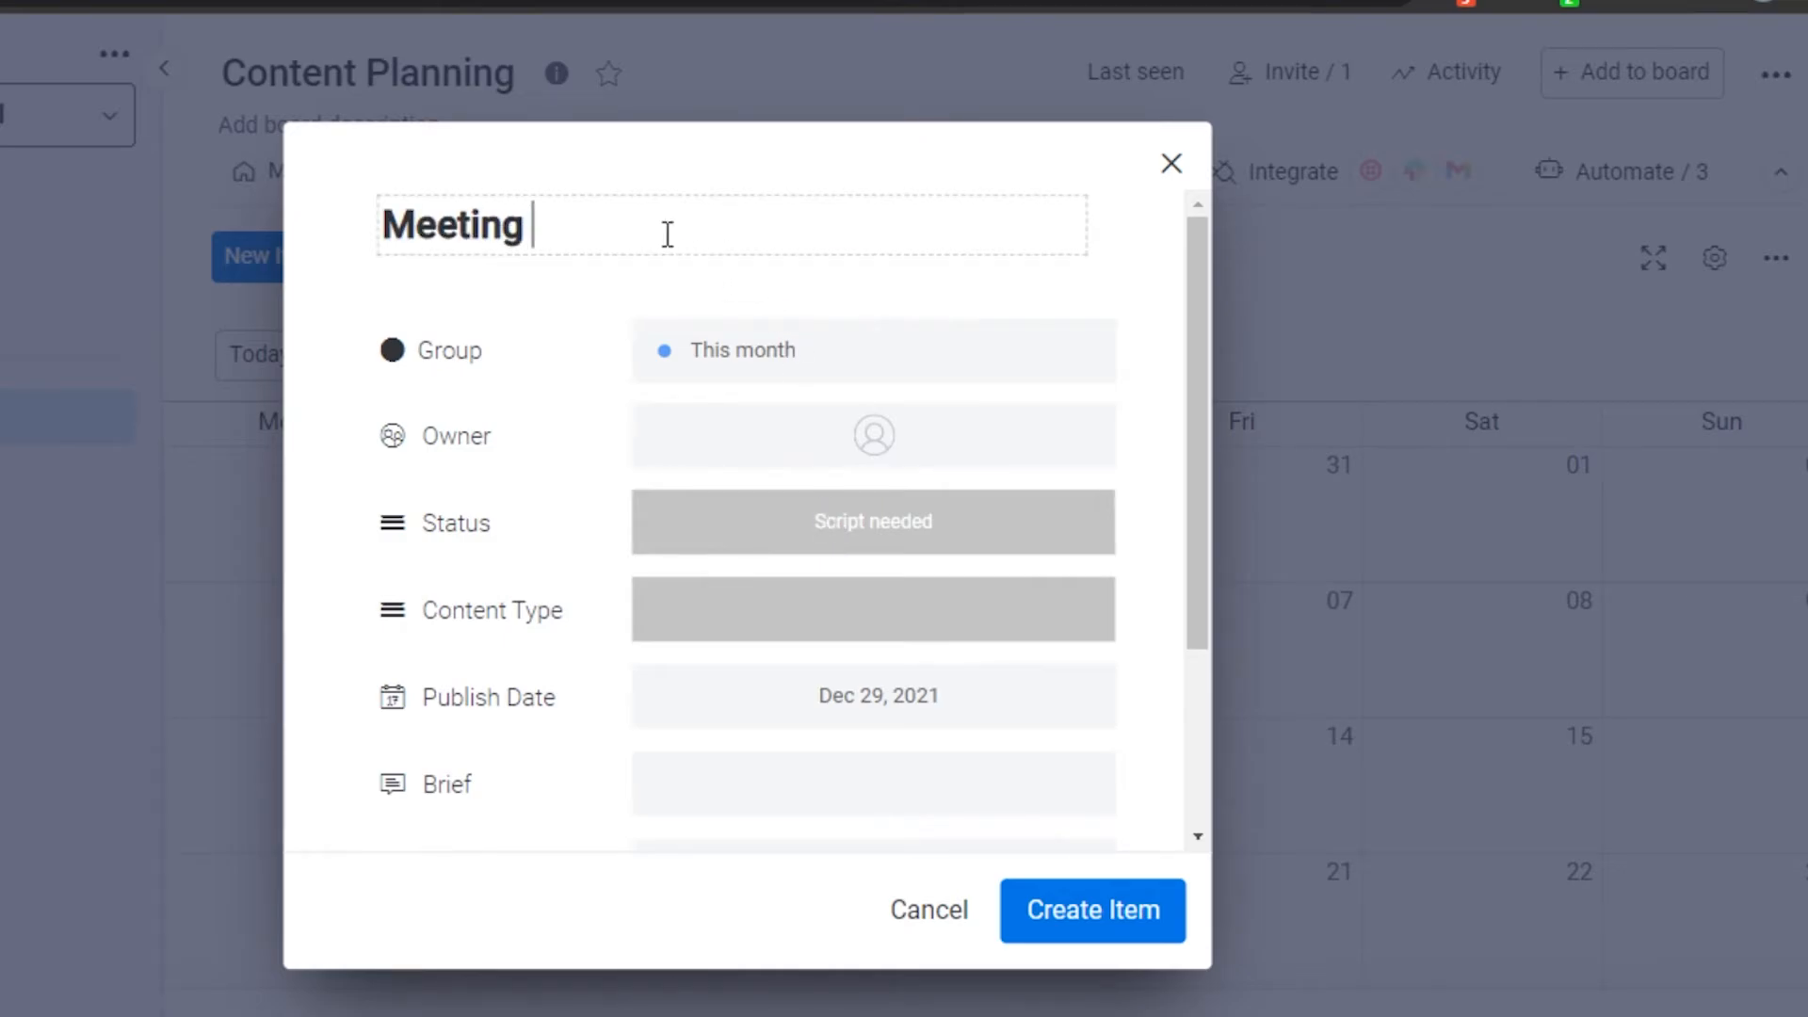
type("g")
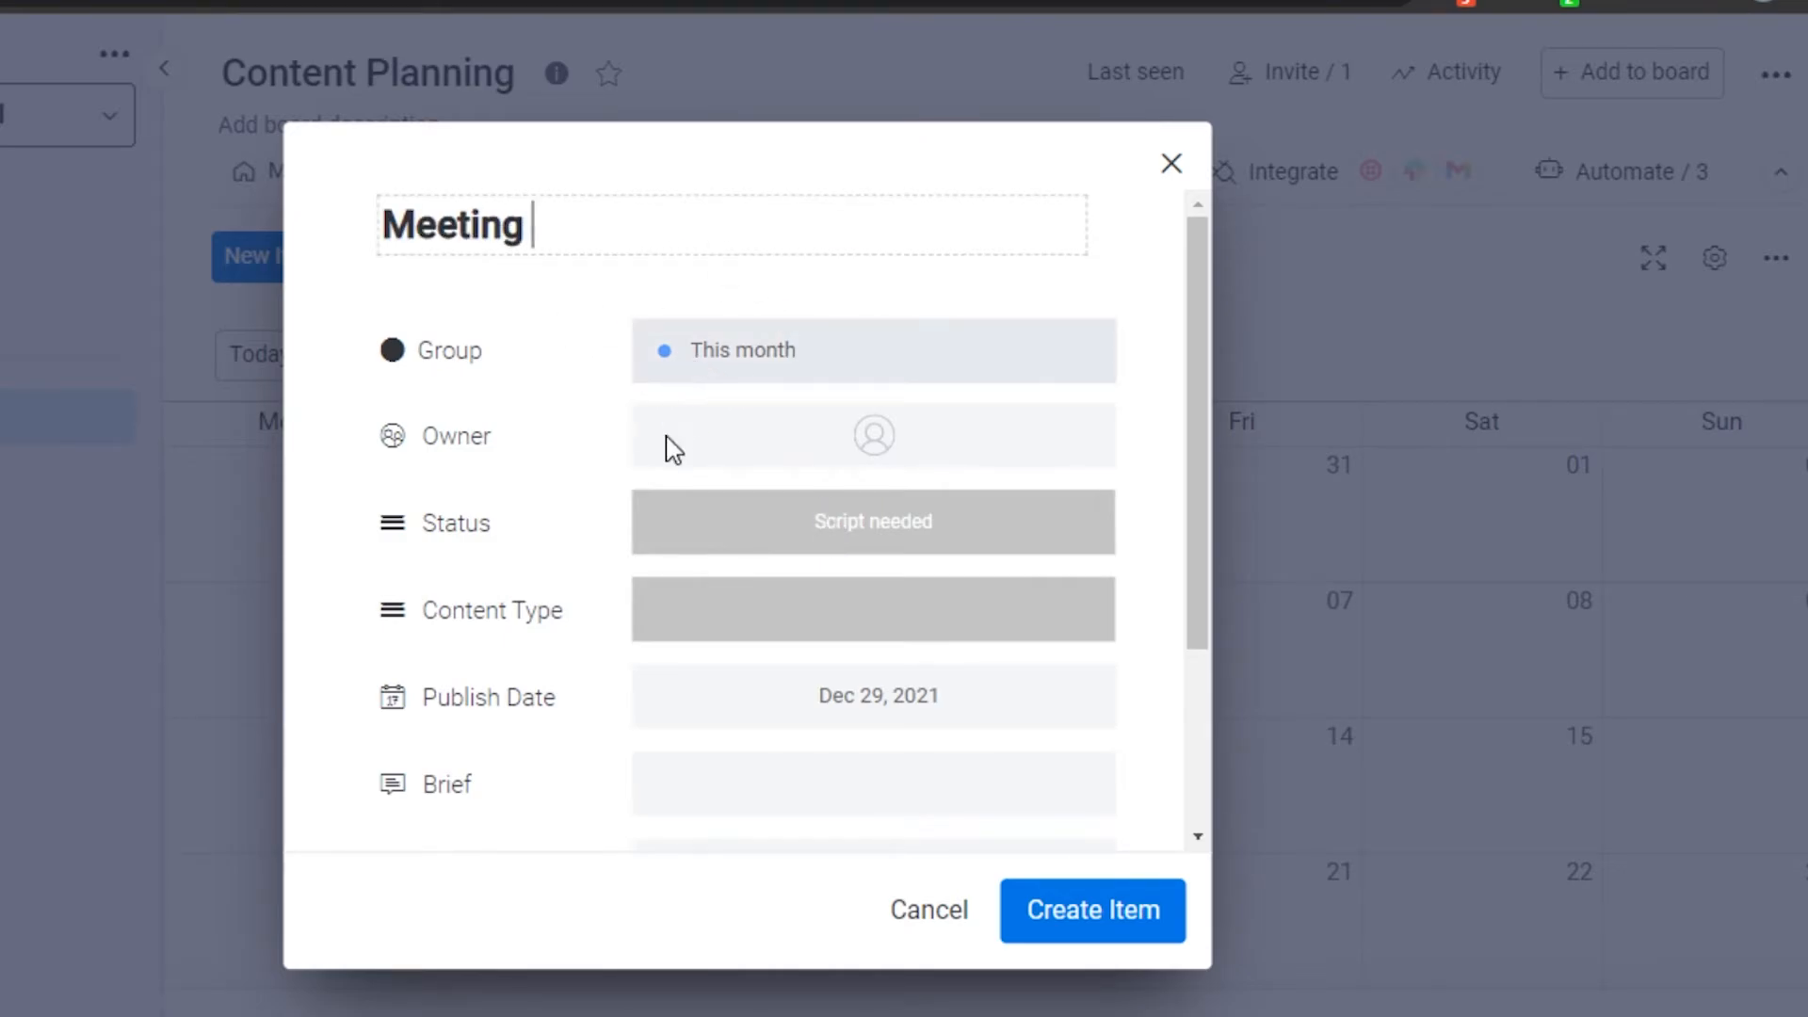
Assign the listed member as the Meeting item's owner, with status Working on it and content type Article
left_click(767, 452)
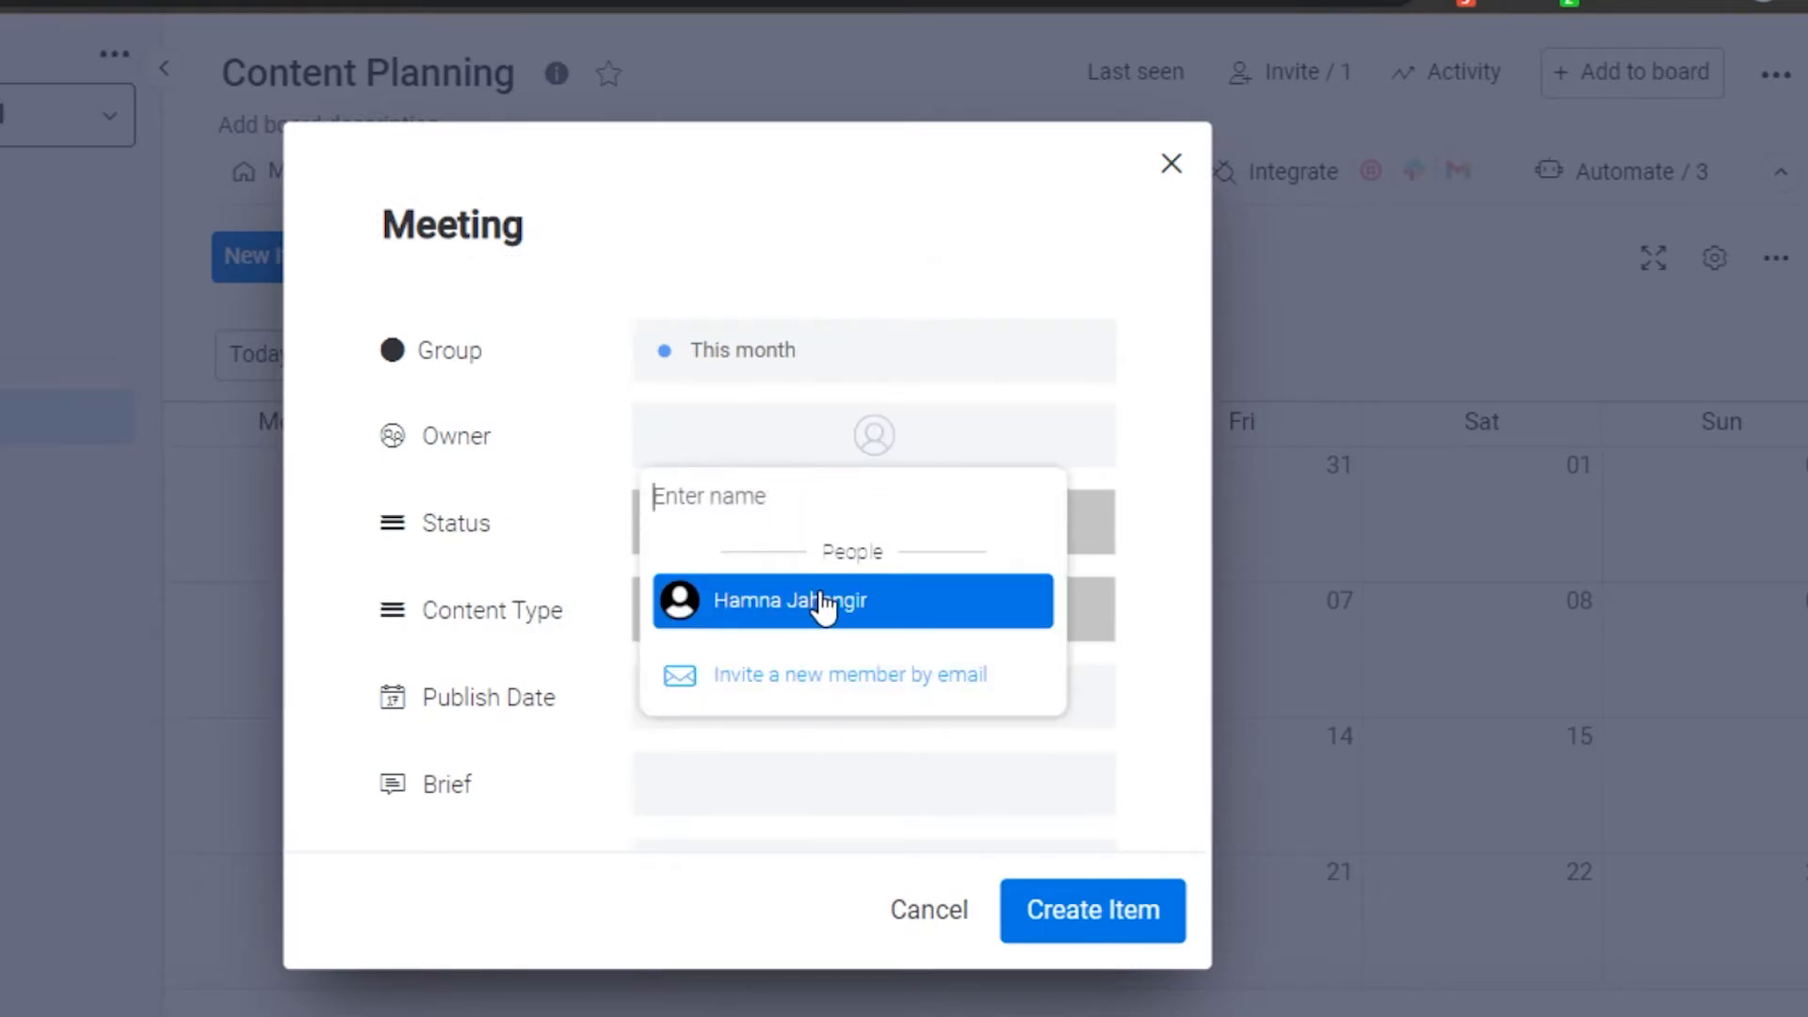
left_click(825, 603)
left_click(846, 531)
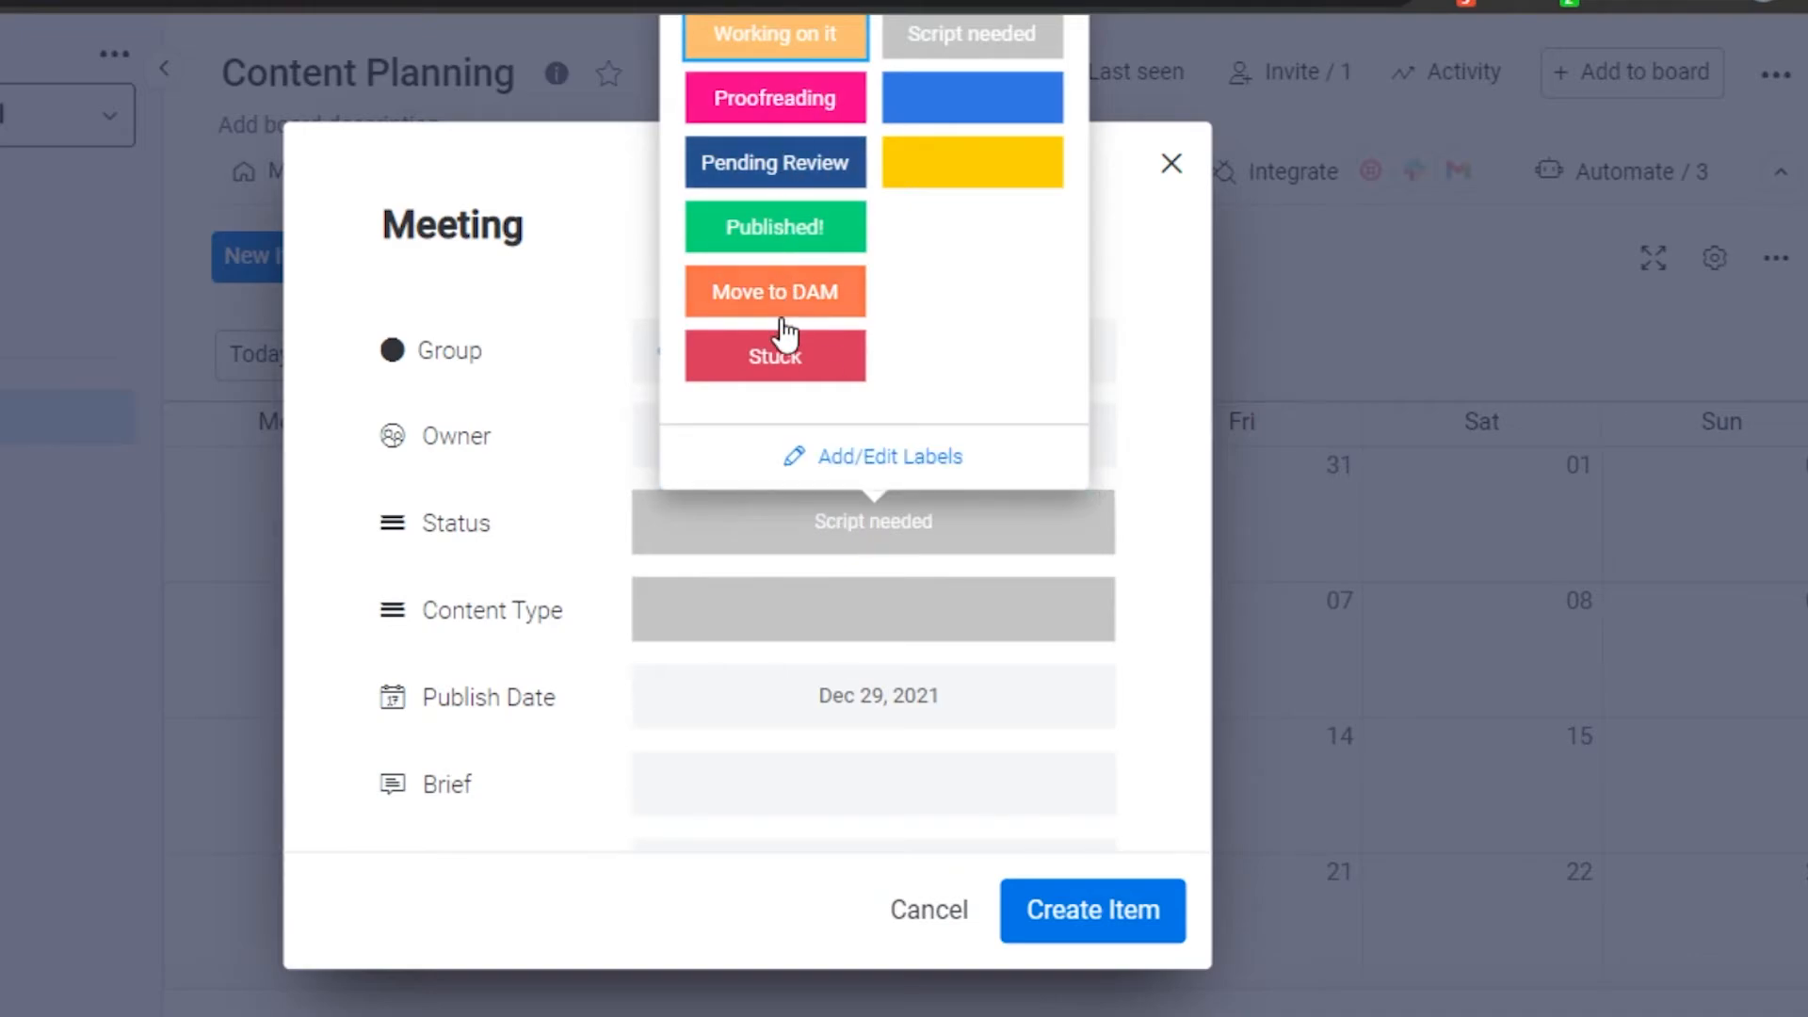
left_click(750, 49)
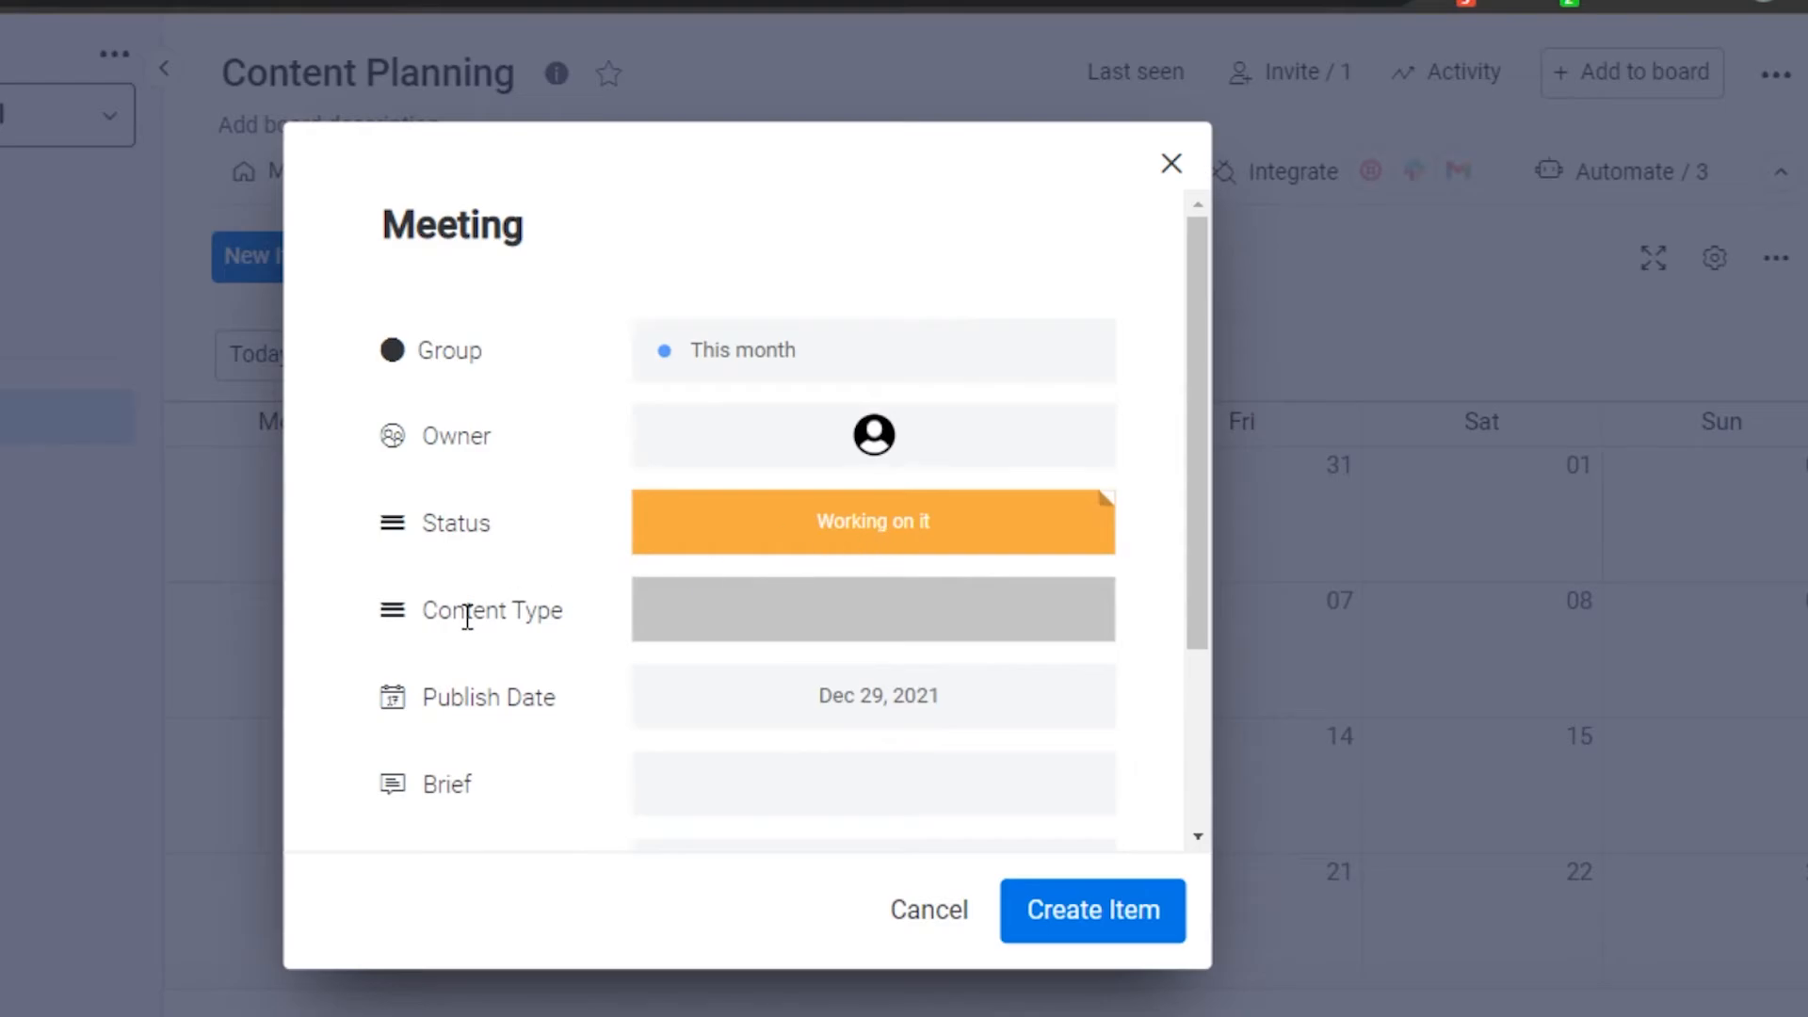
left_click(921, 601)
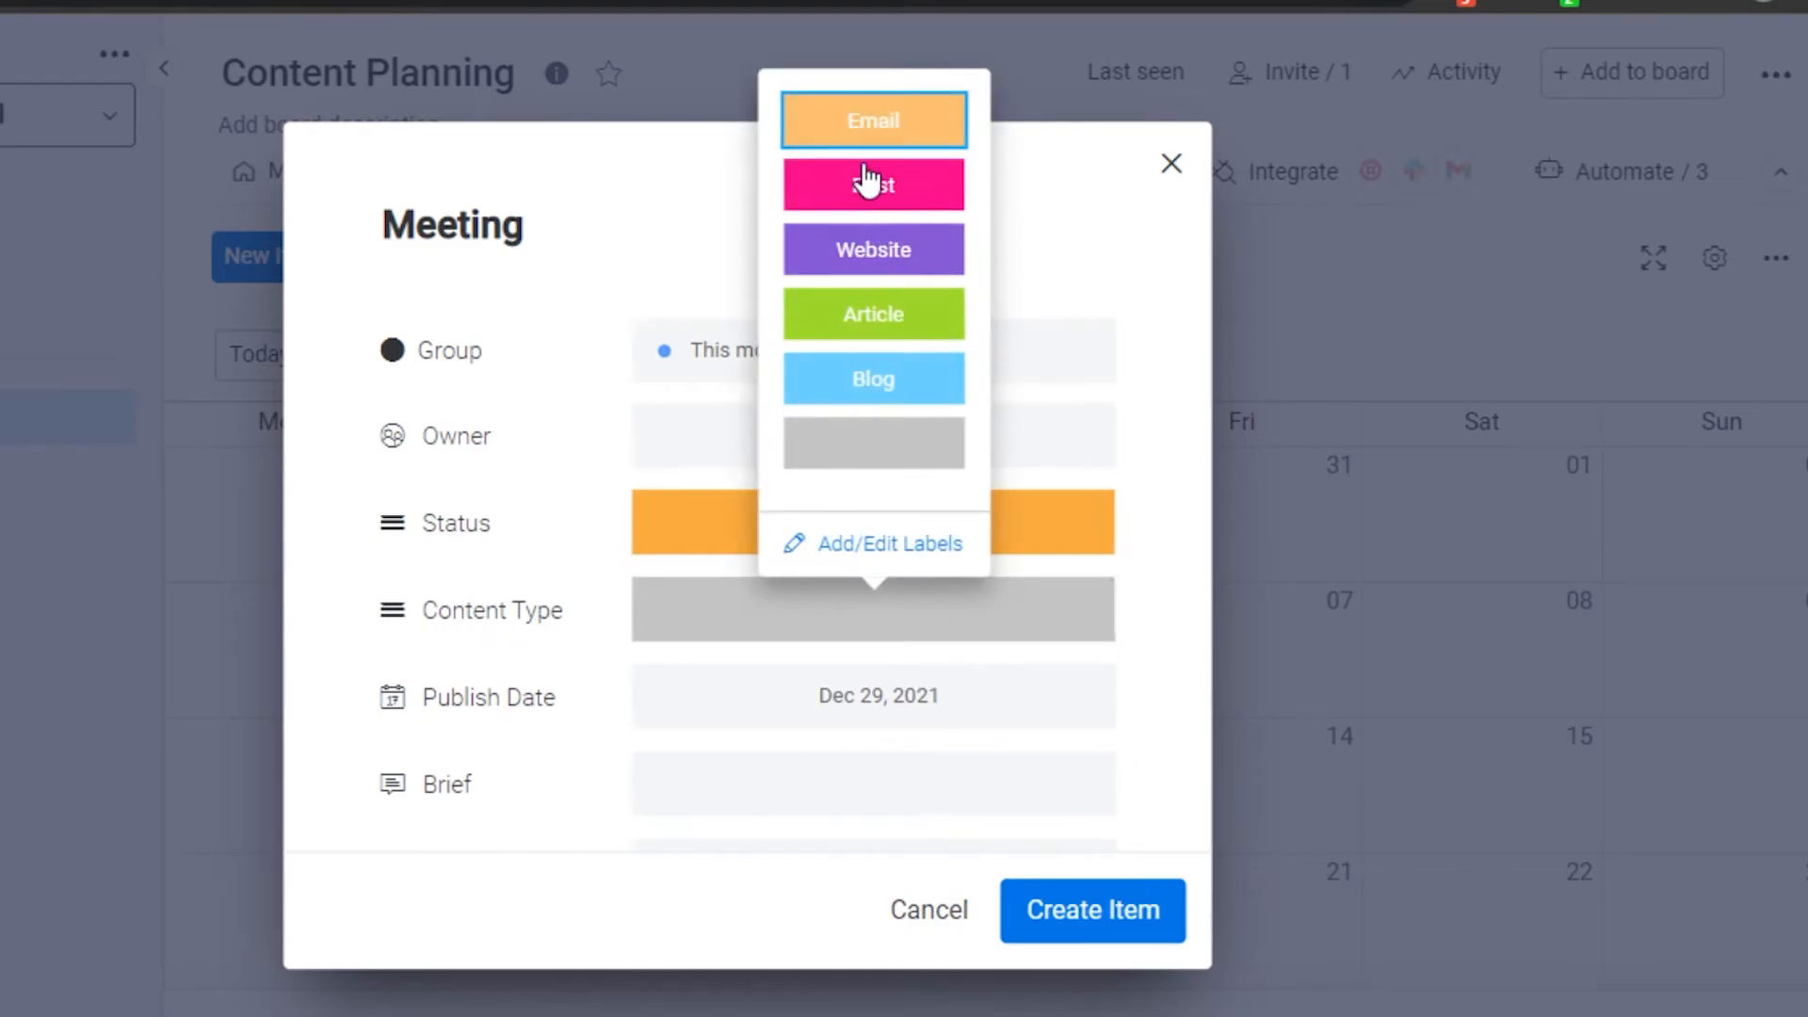
left_click(876, 325)
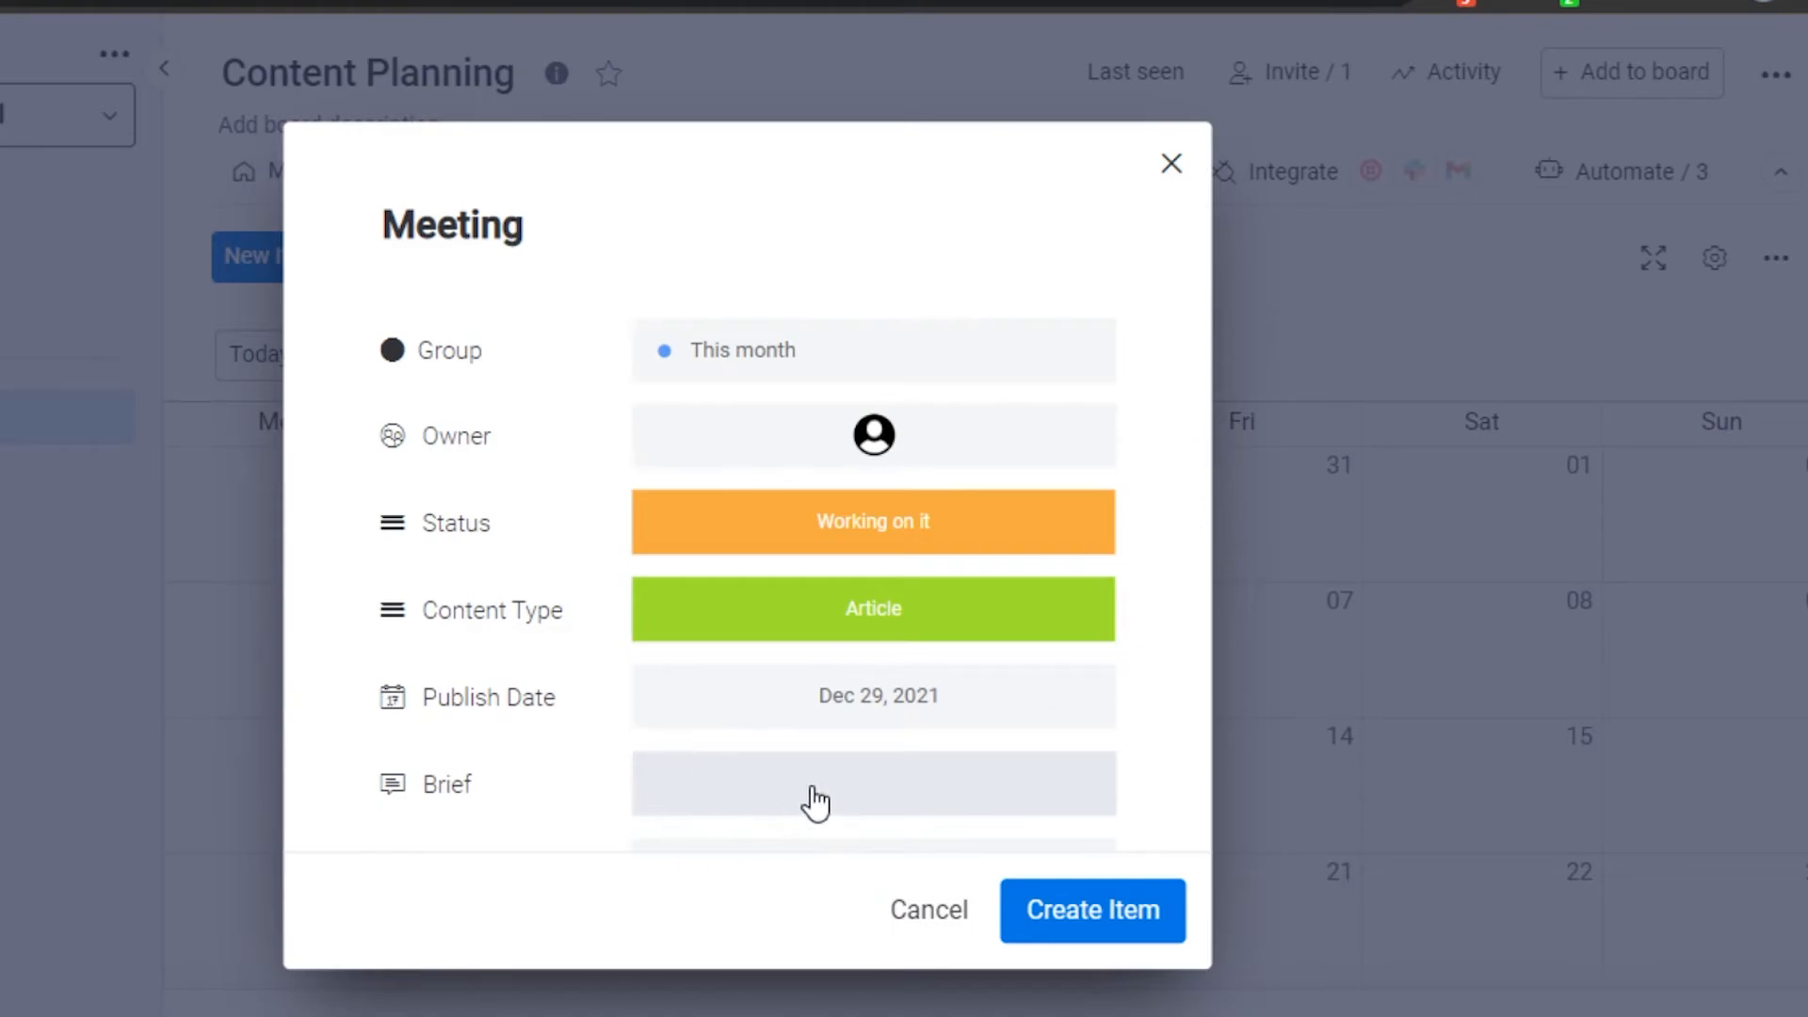
Enter the brief "Keep your notes with you" and create the Meeting item
left_click(874, 792)
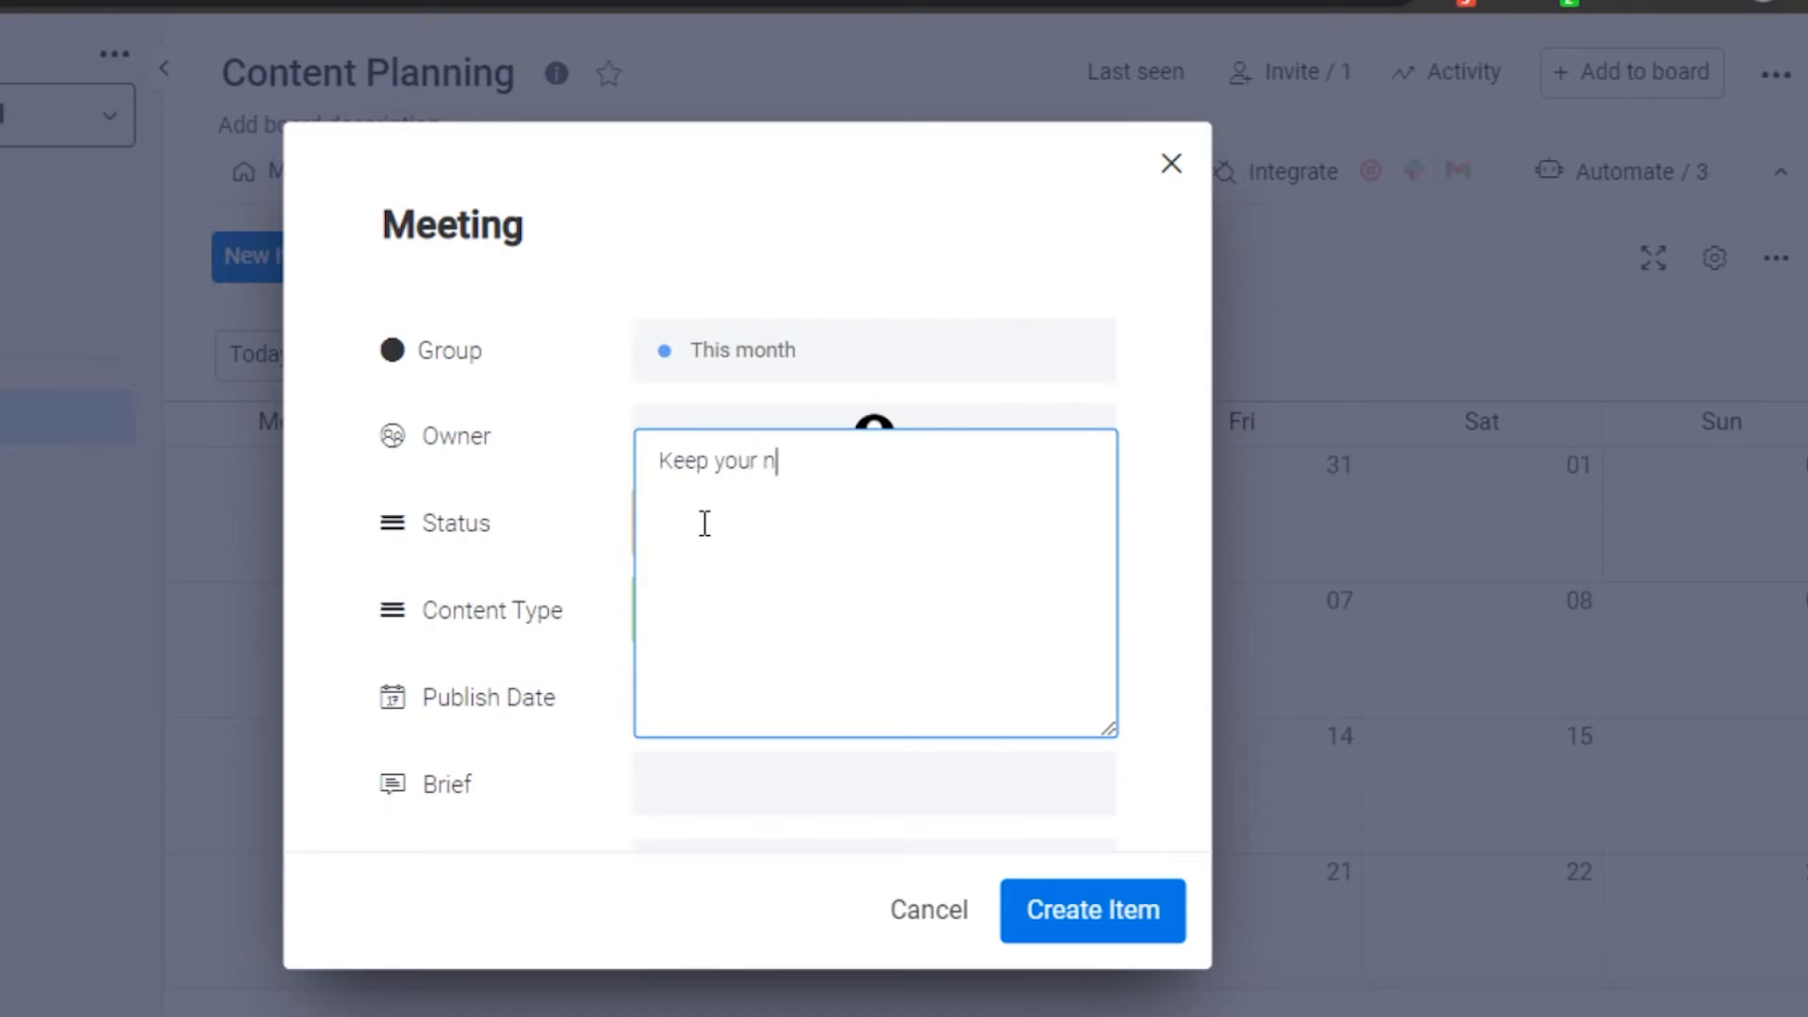
type("Keep your notes q")
key("BackSpace")
type("with you")
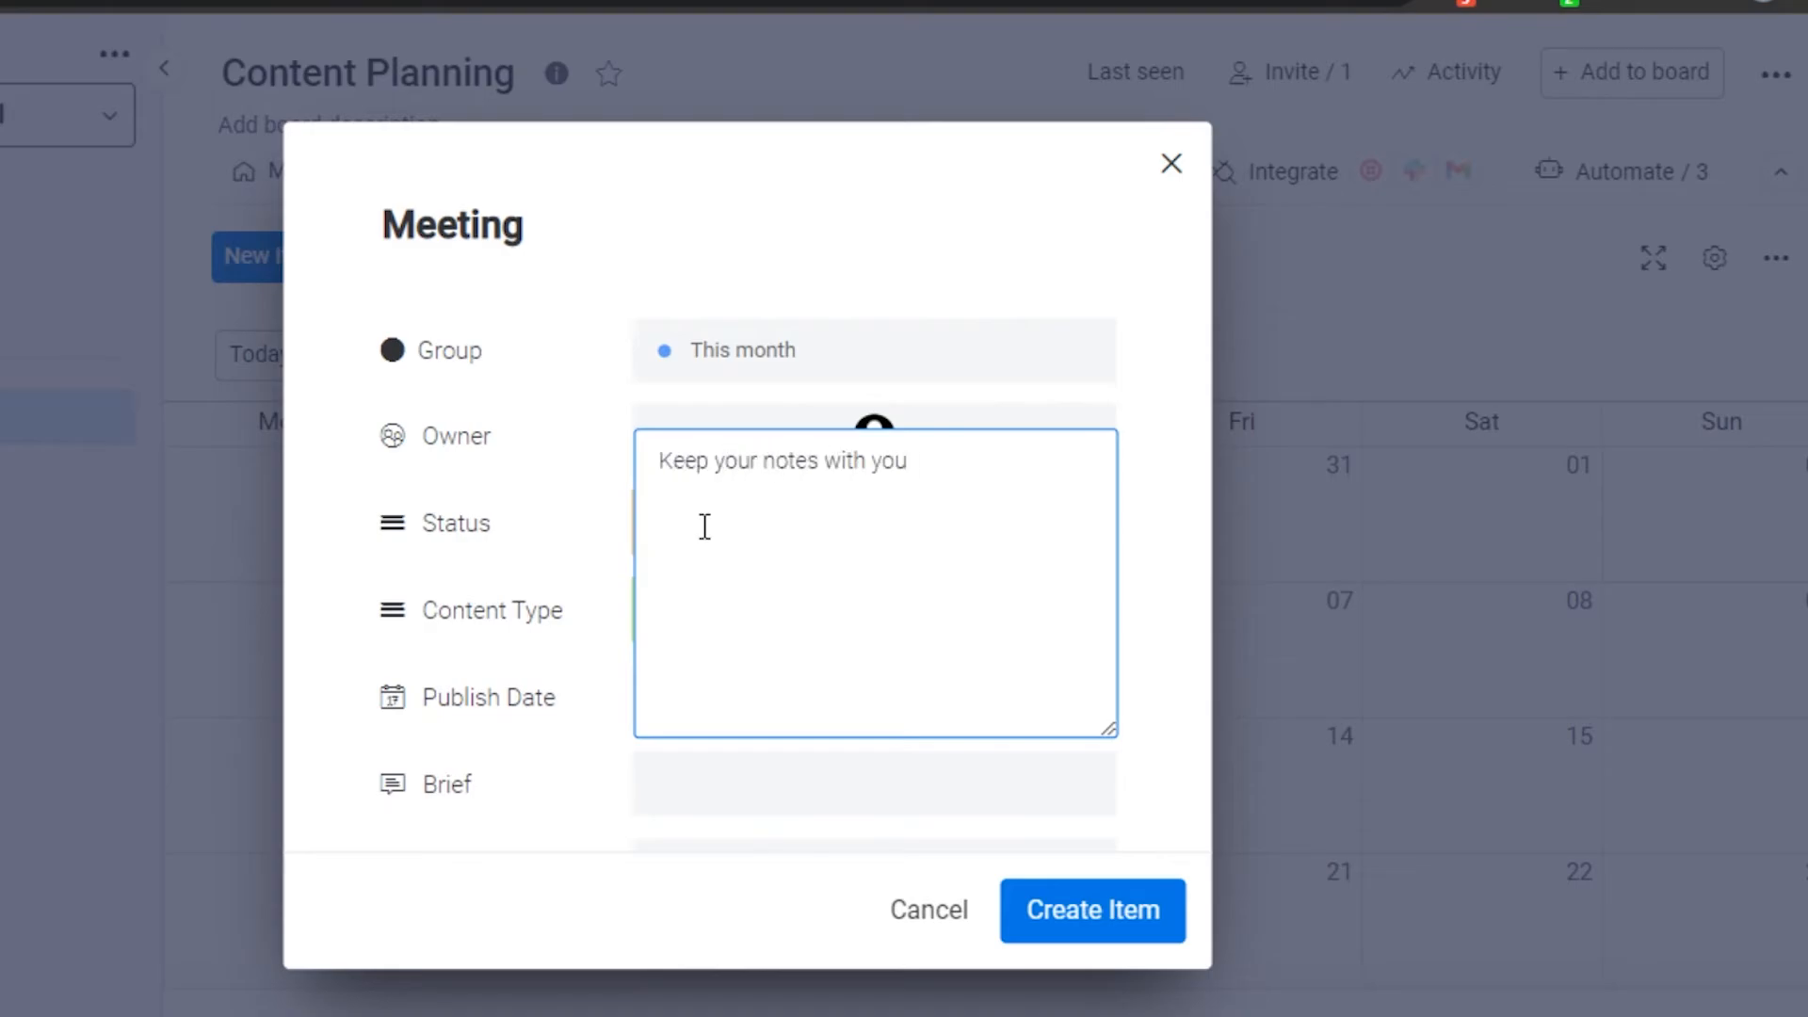
left_click(1092, 918)
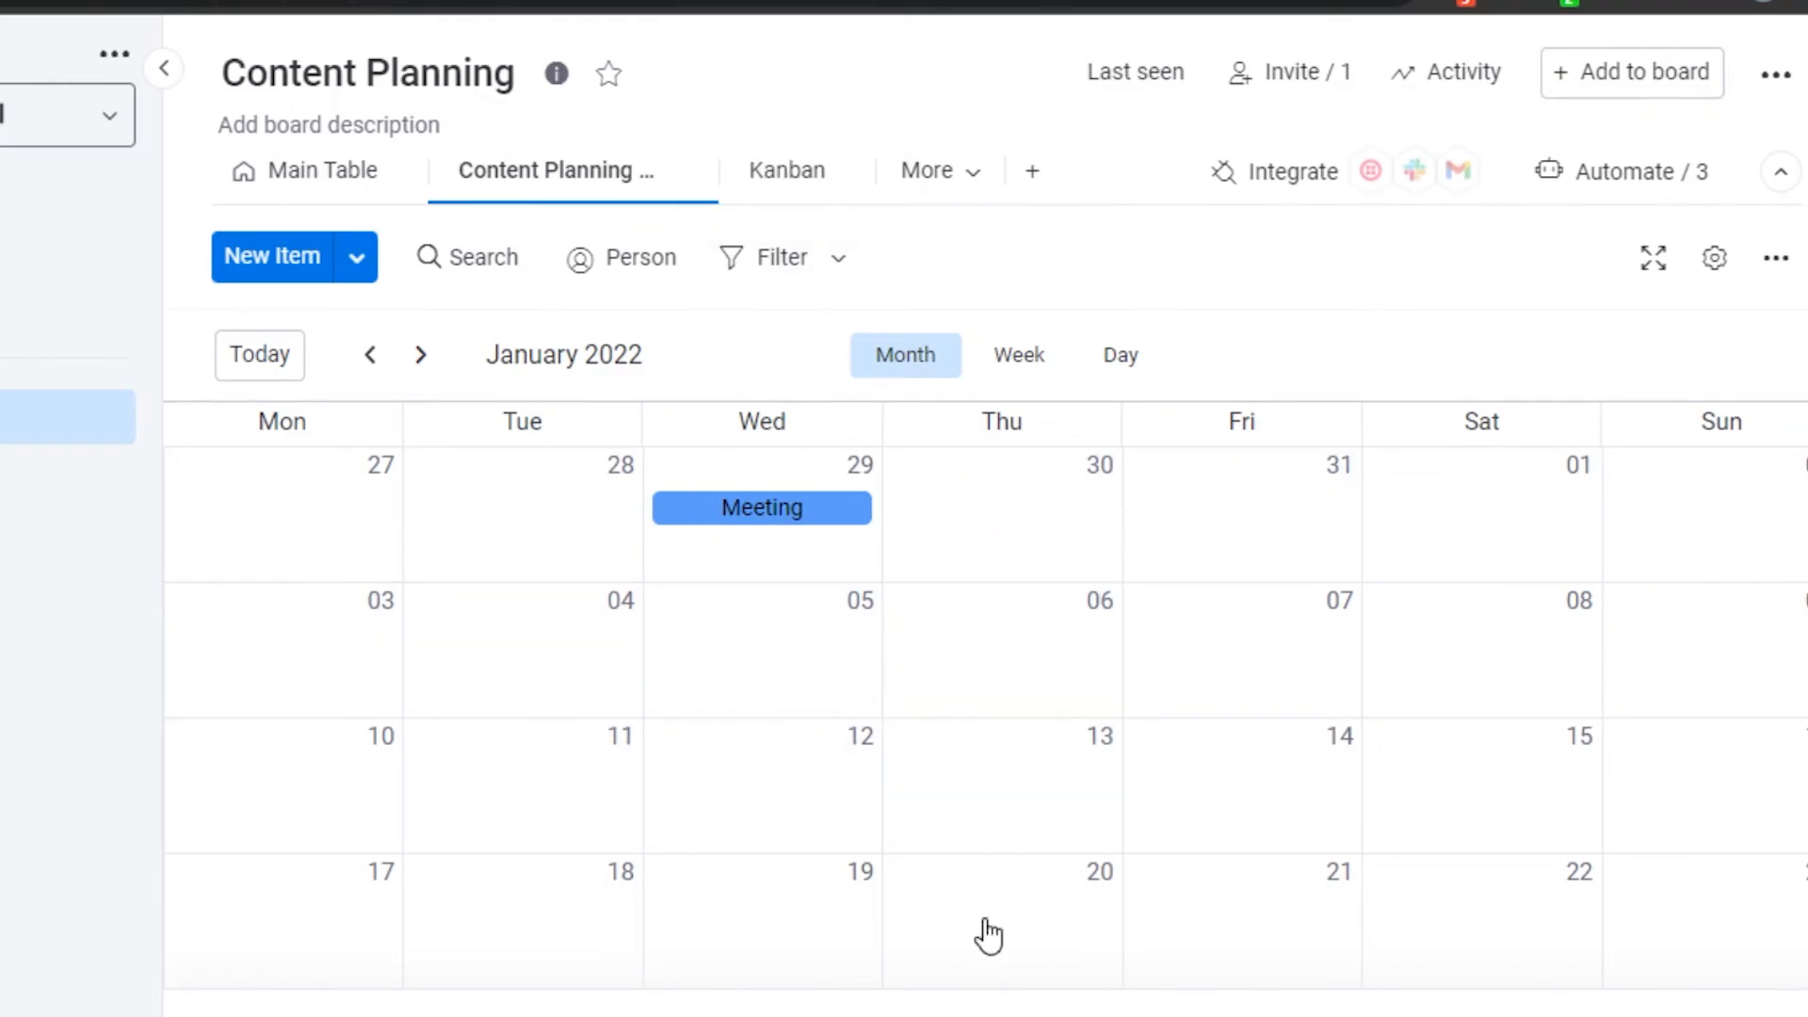
Open the Content Planning board's Kanban view
left_click(796, 179)
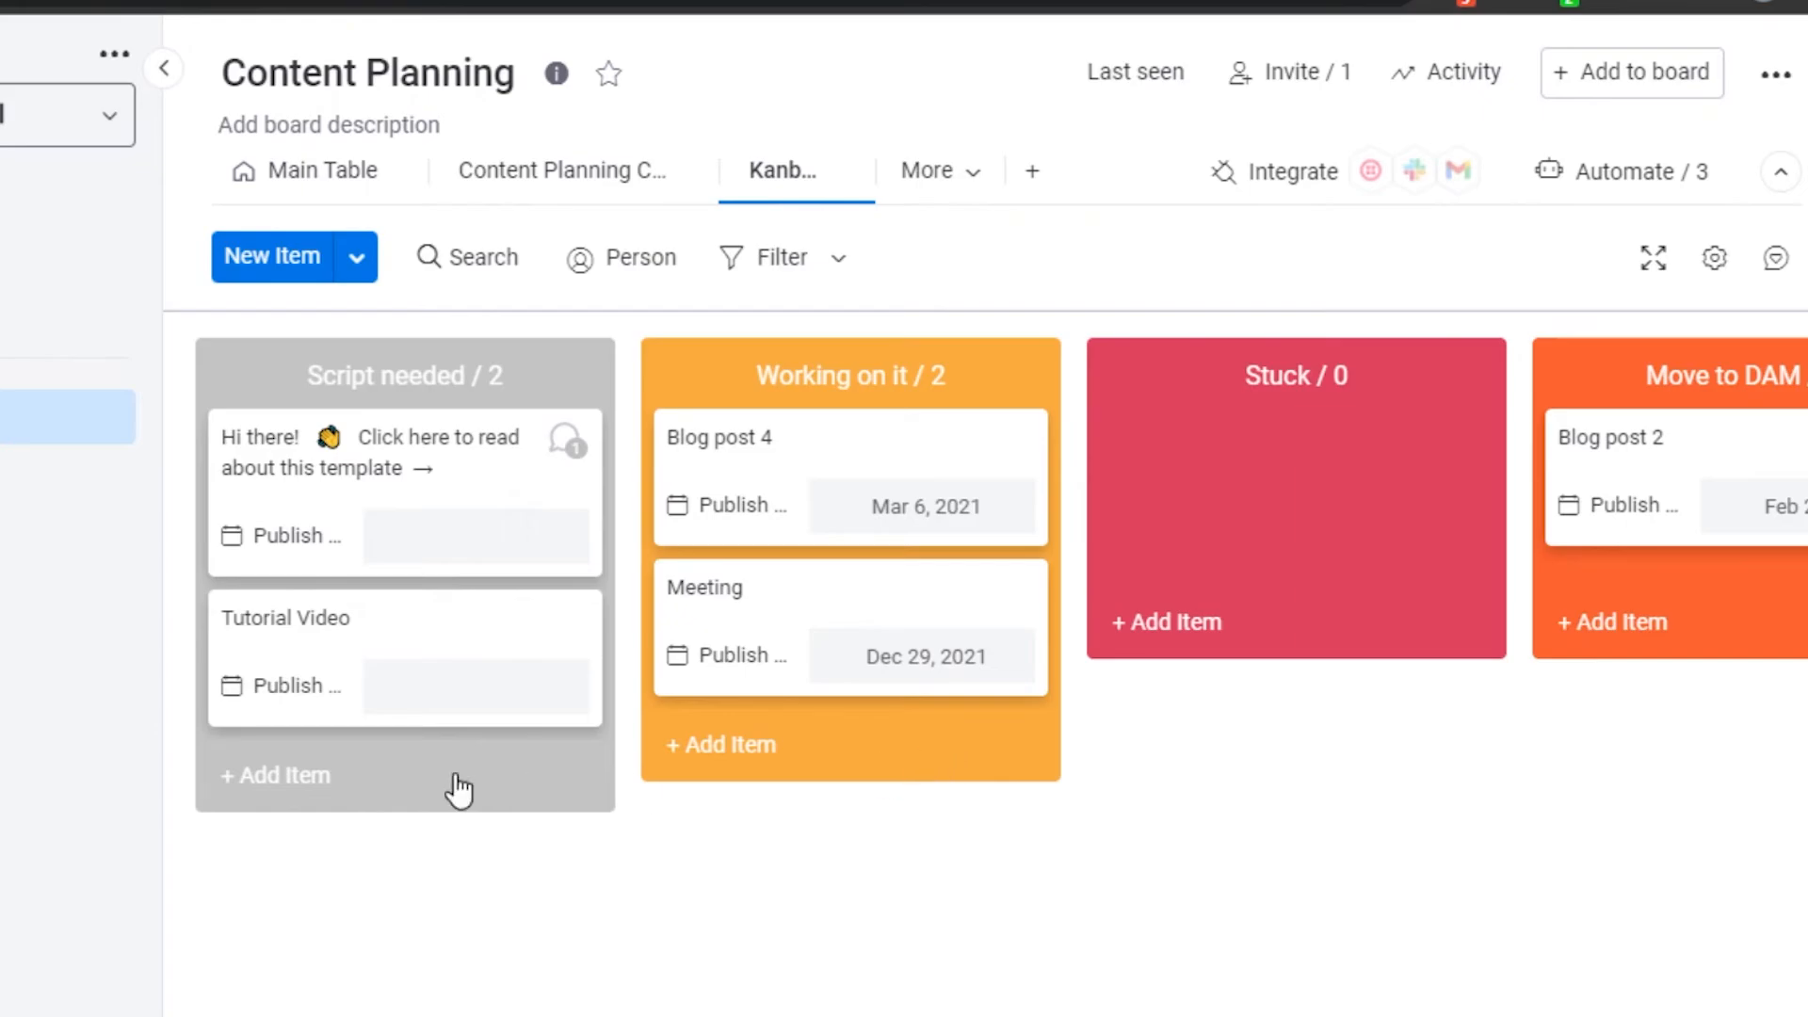
Add an item named Task 3 to the Script needed column of the Kanban view
mouse_move(443, 631)
left_mouse_down()
mouse_move(508, 695)
mouse_move(452, 650)
left_mouse_up()
left_click(295, 776)
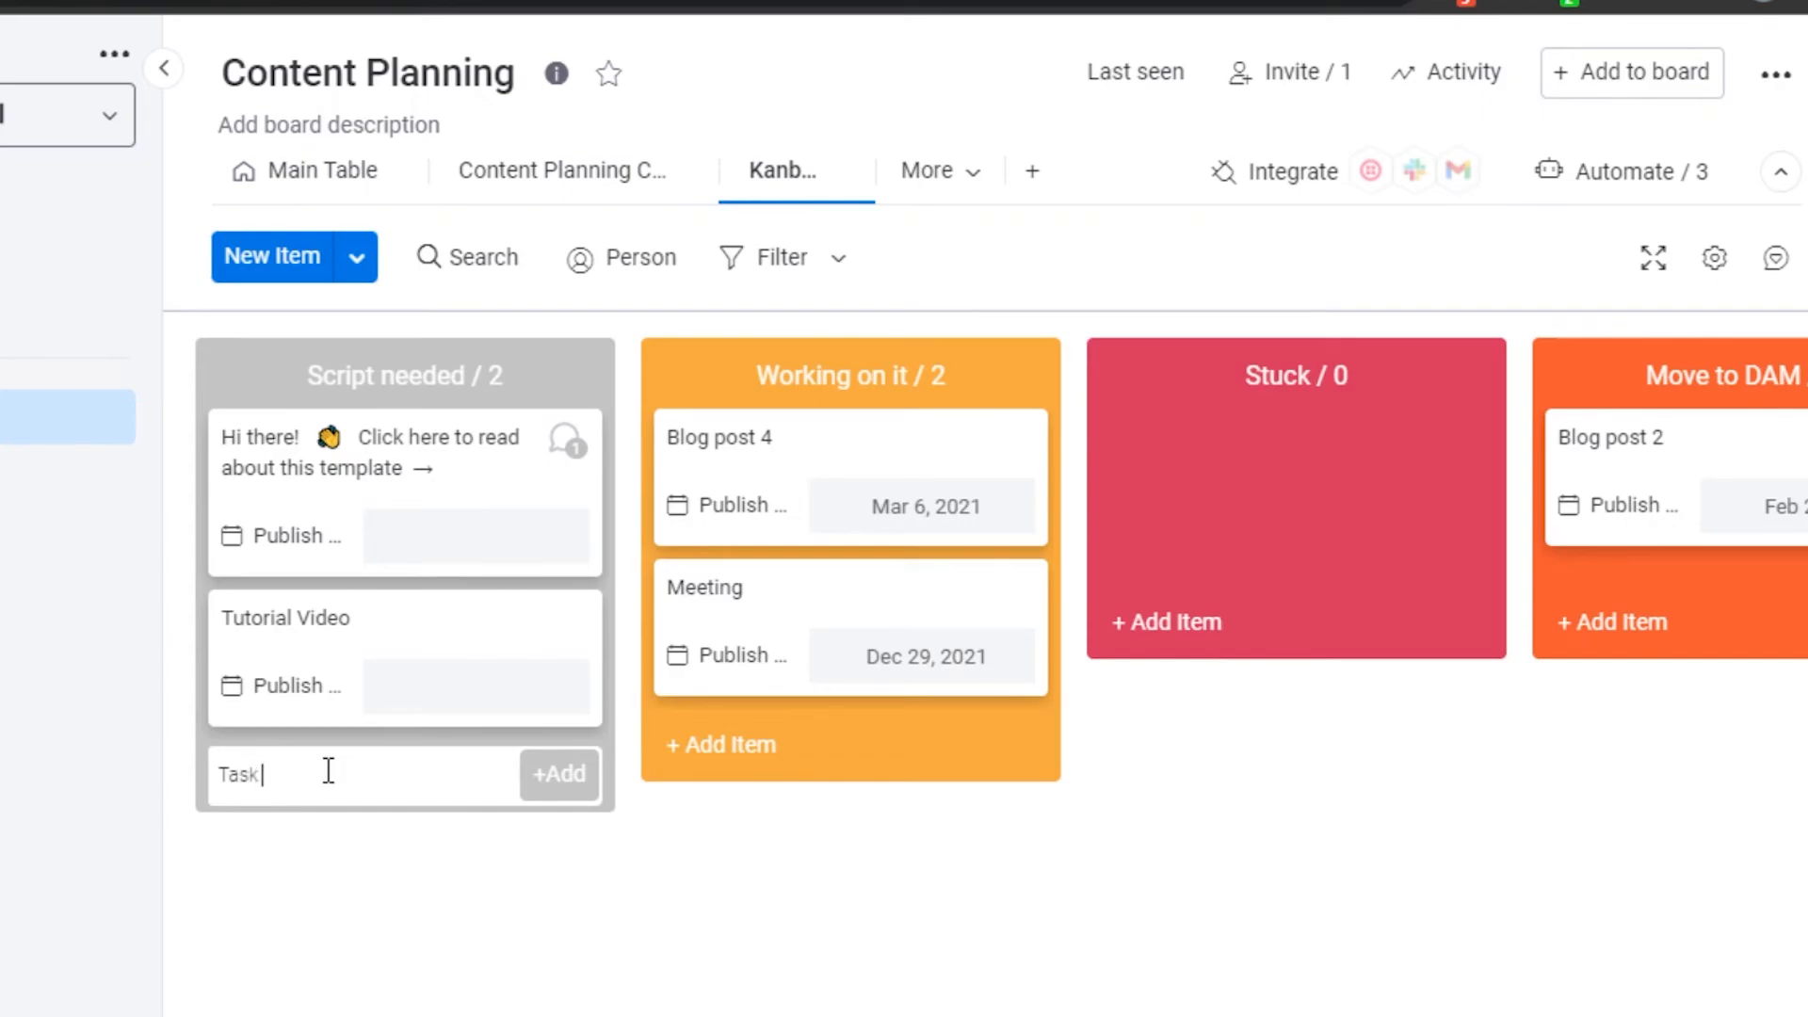
left_click(537, 783)
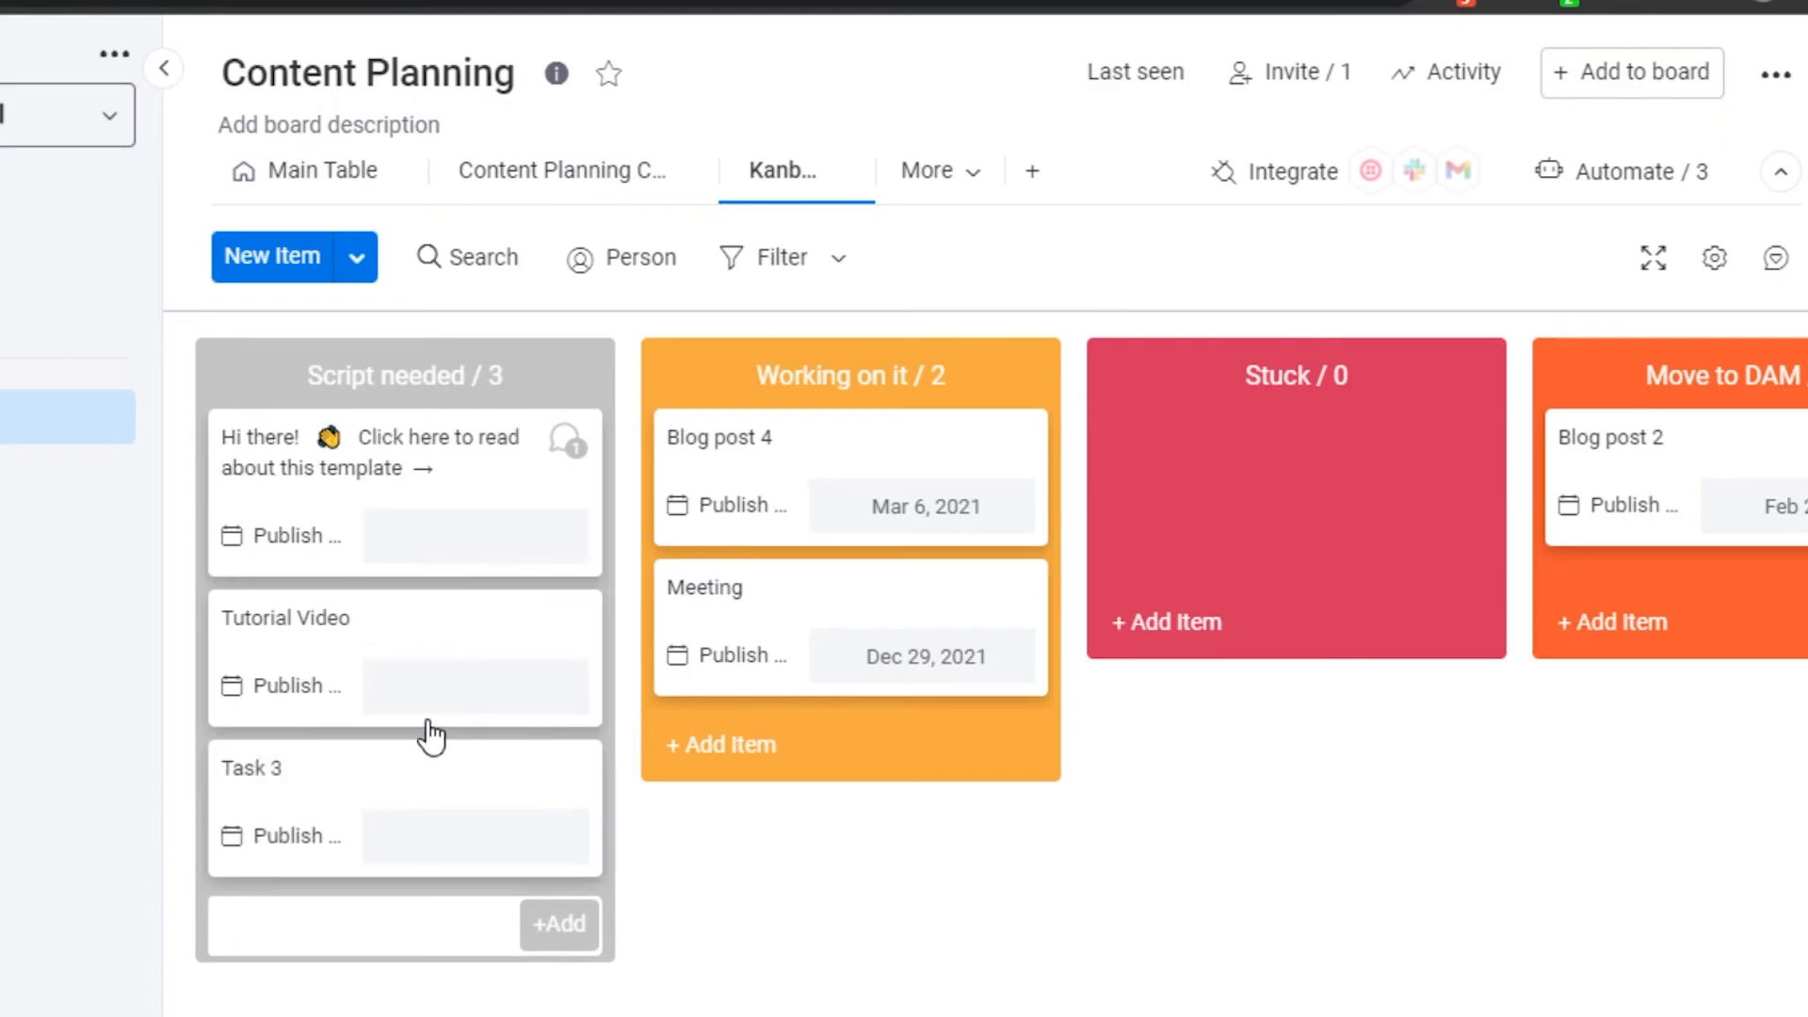
View the publish date calendar of Task 3 and close it without choosing a date
left_click(450, 841)
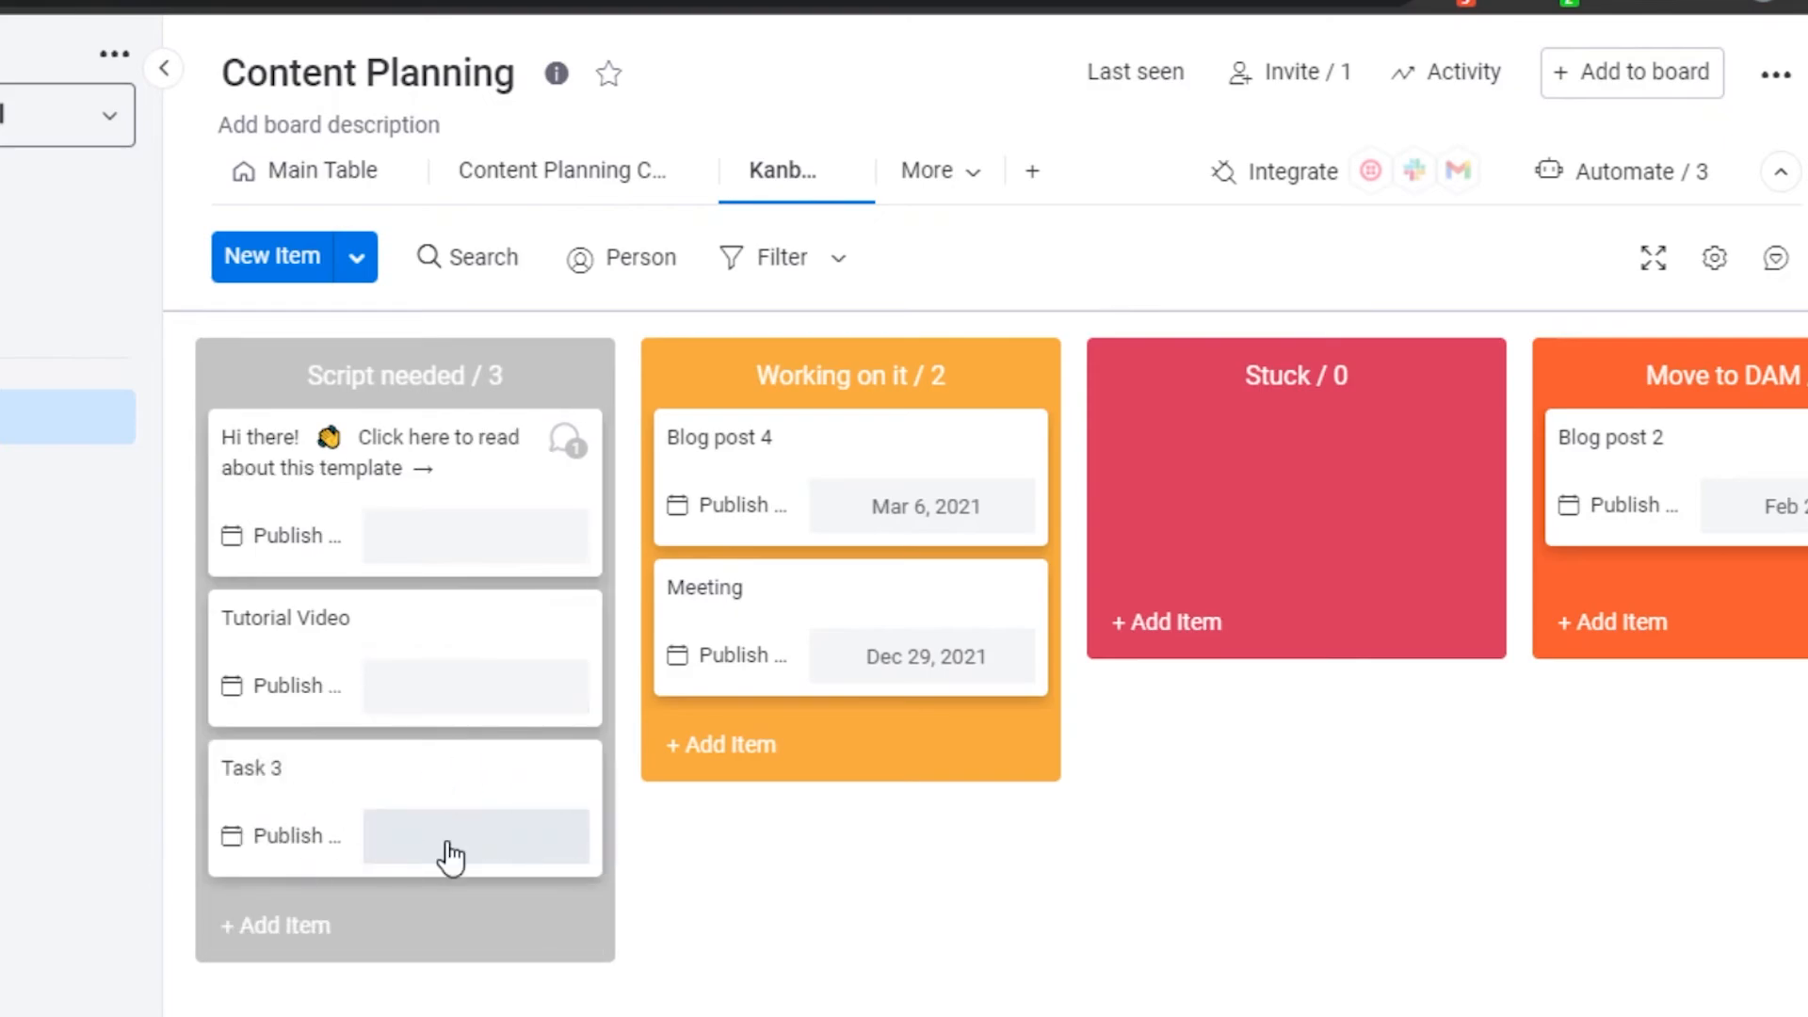
left_click(247, 848)
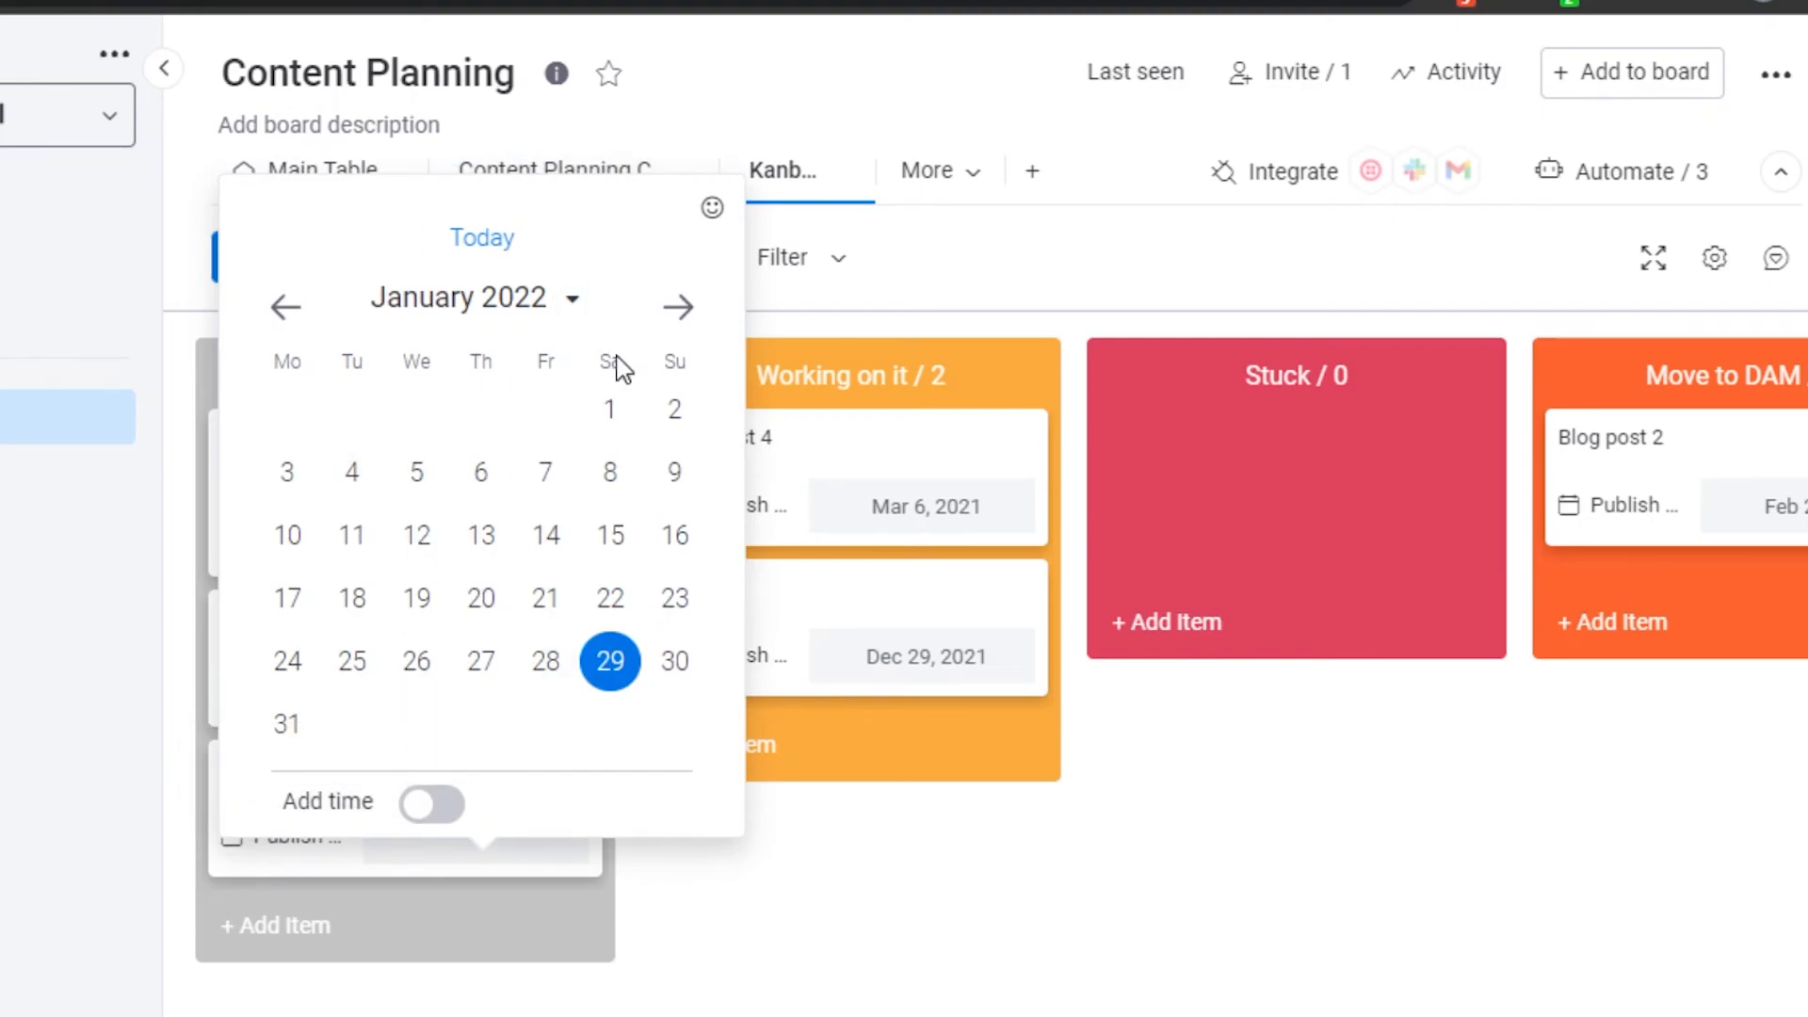
left_click(1001, 938)
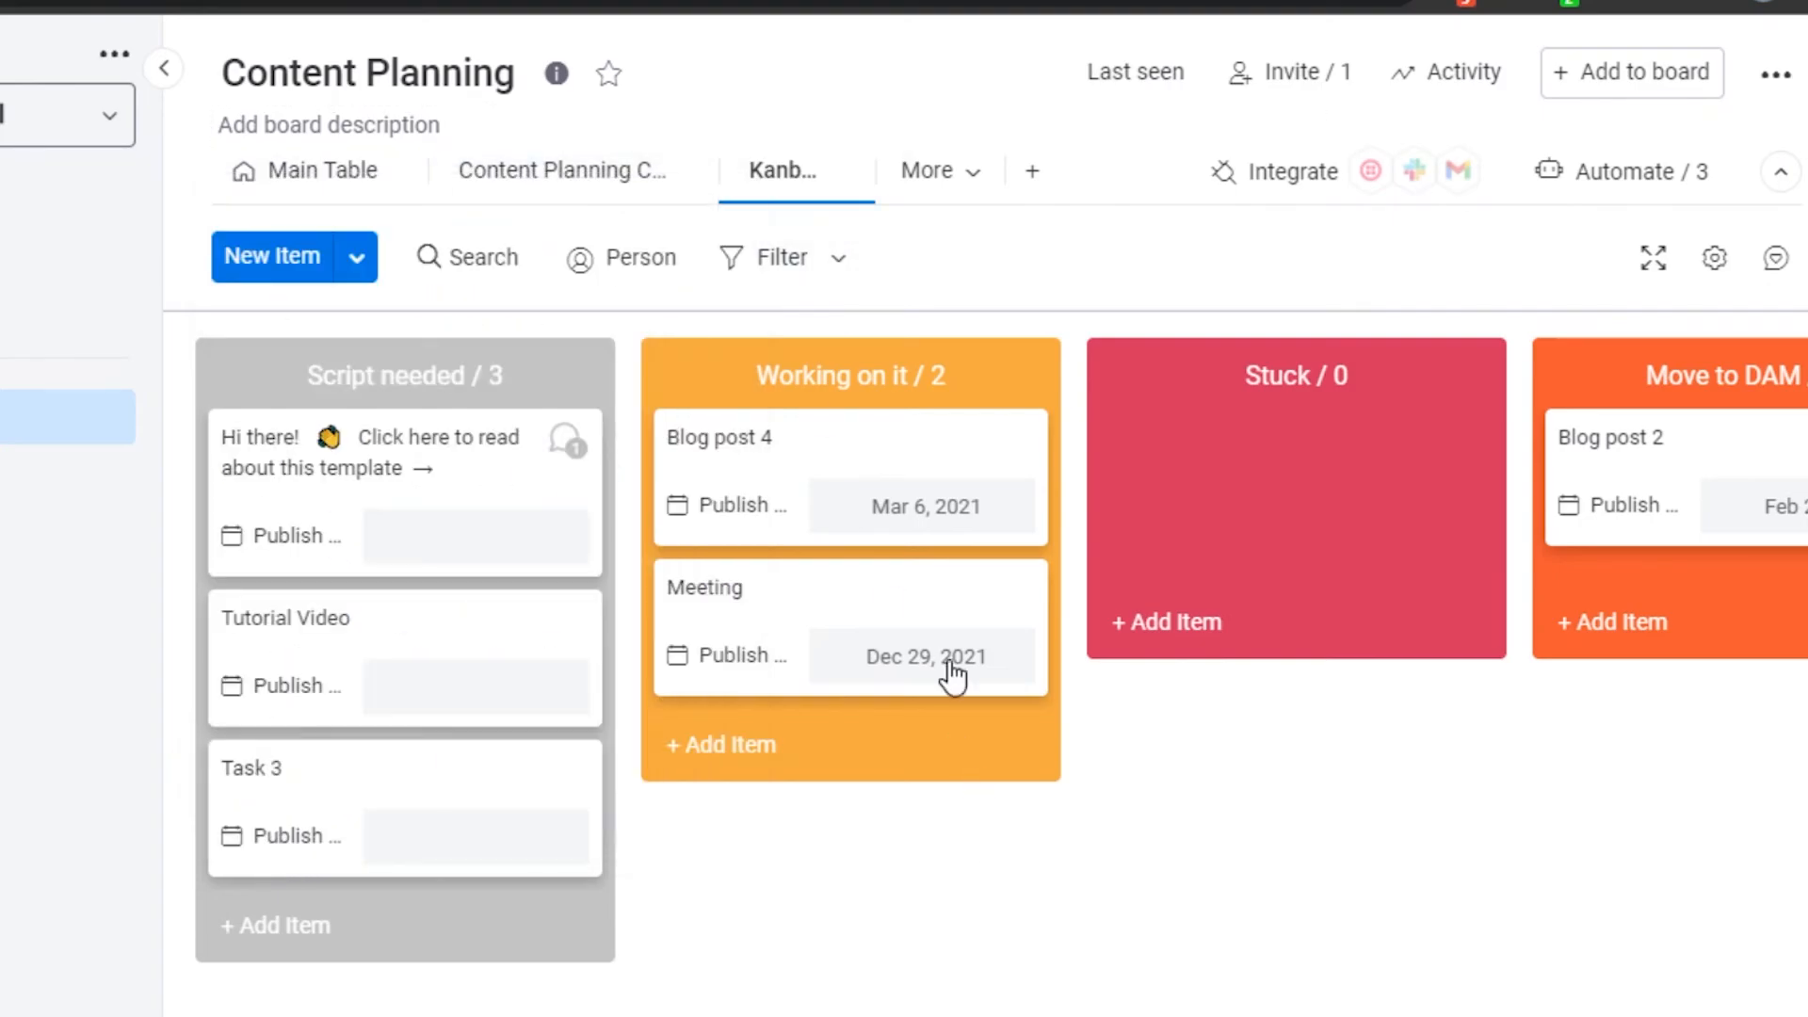
View the list of additional board views and the options for adding elements to the board
left_click(968, 196)
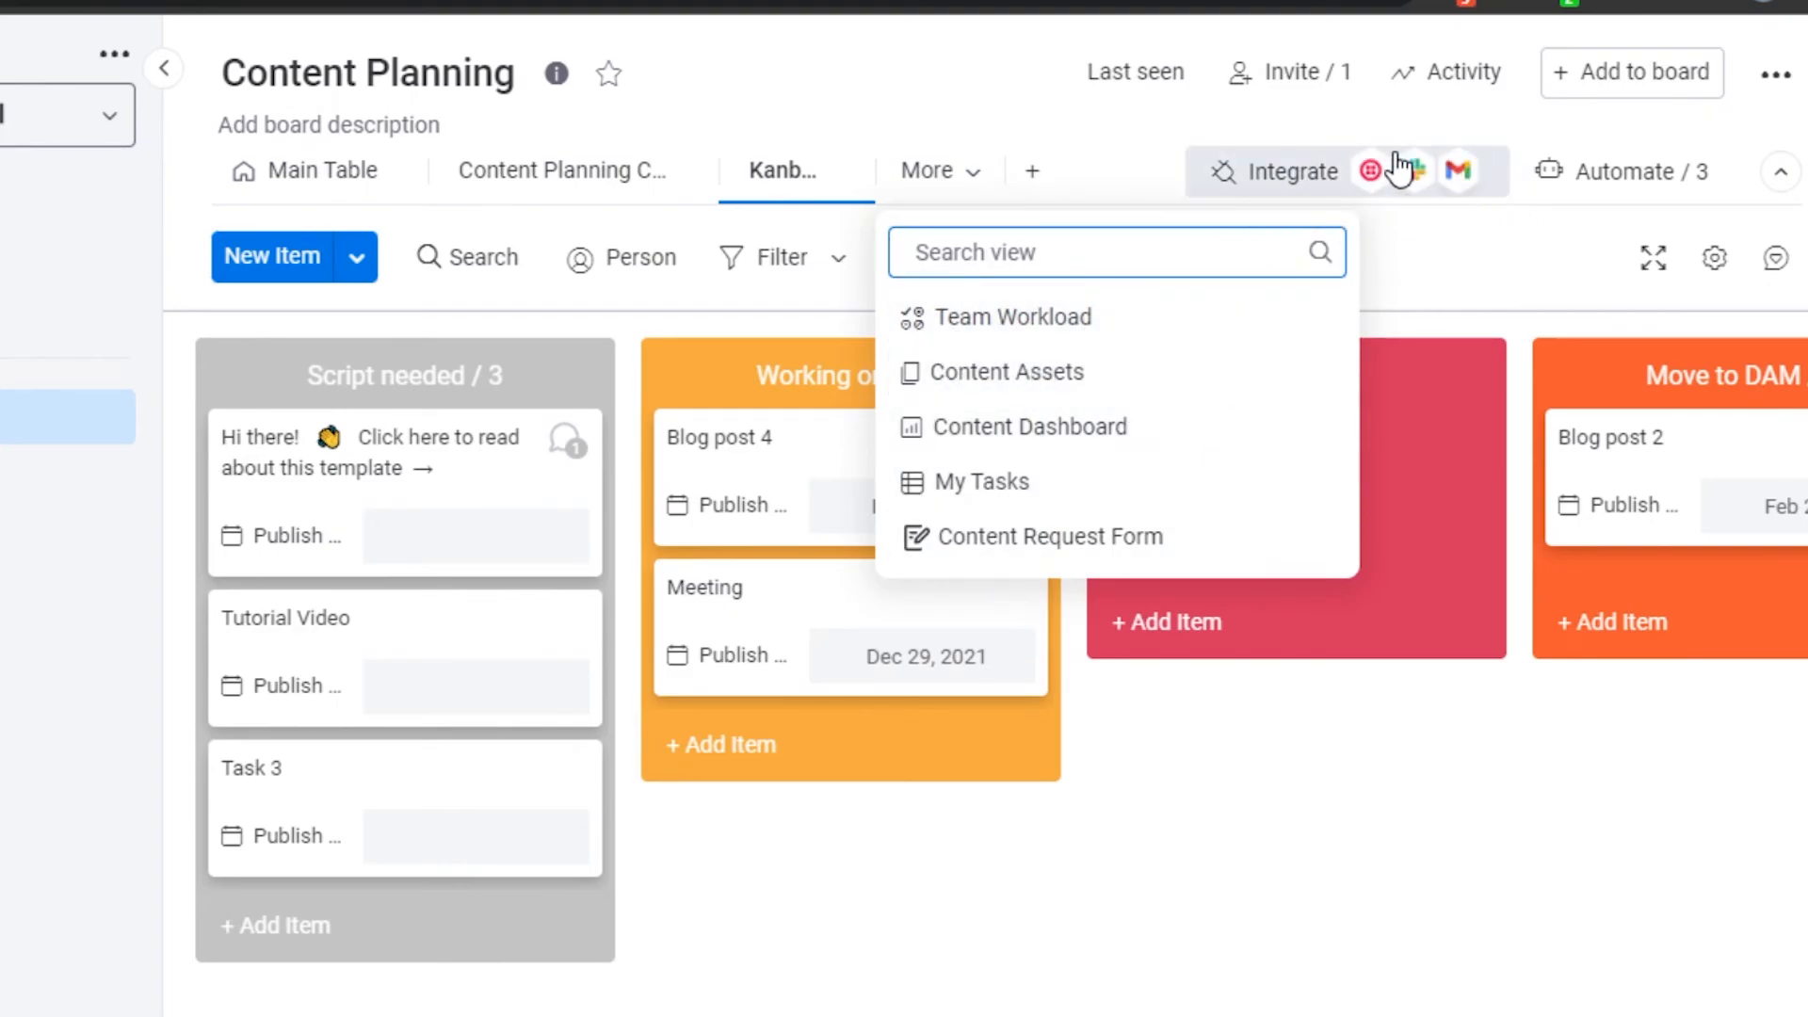
left_click(1291, 933)
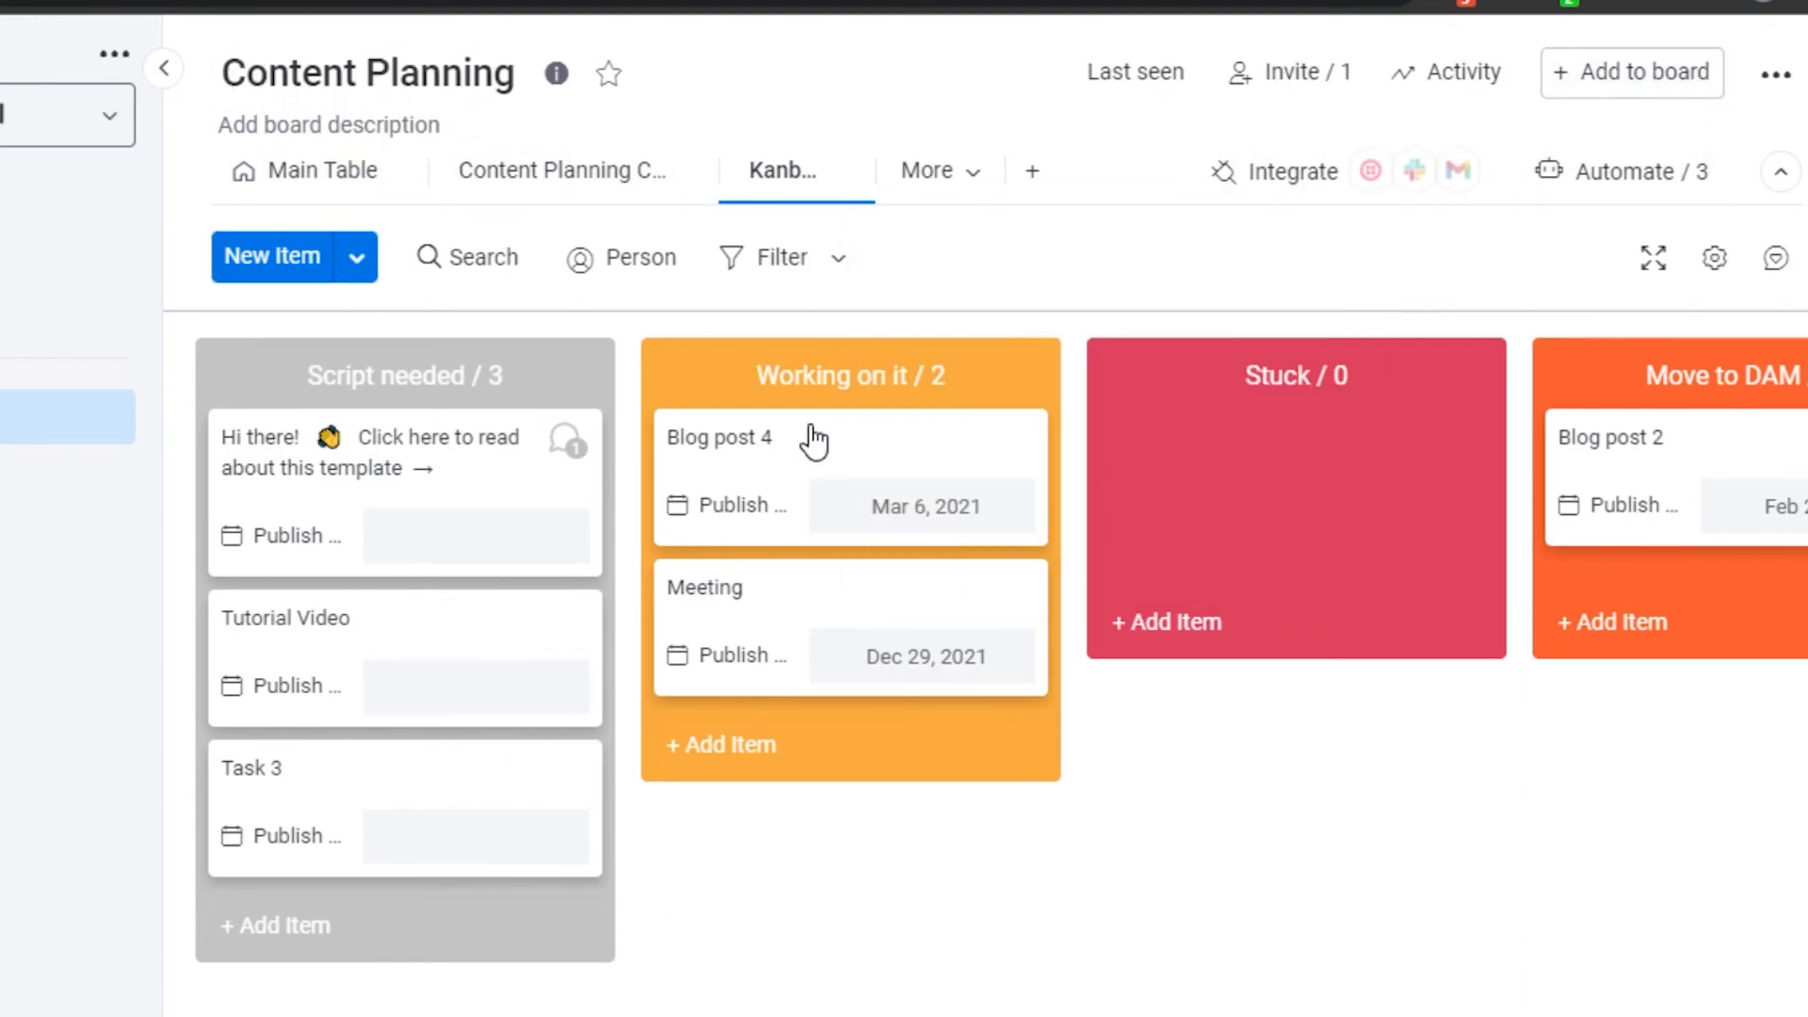
left_click(1616, 85)
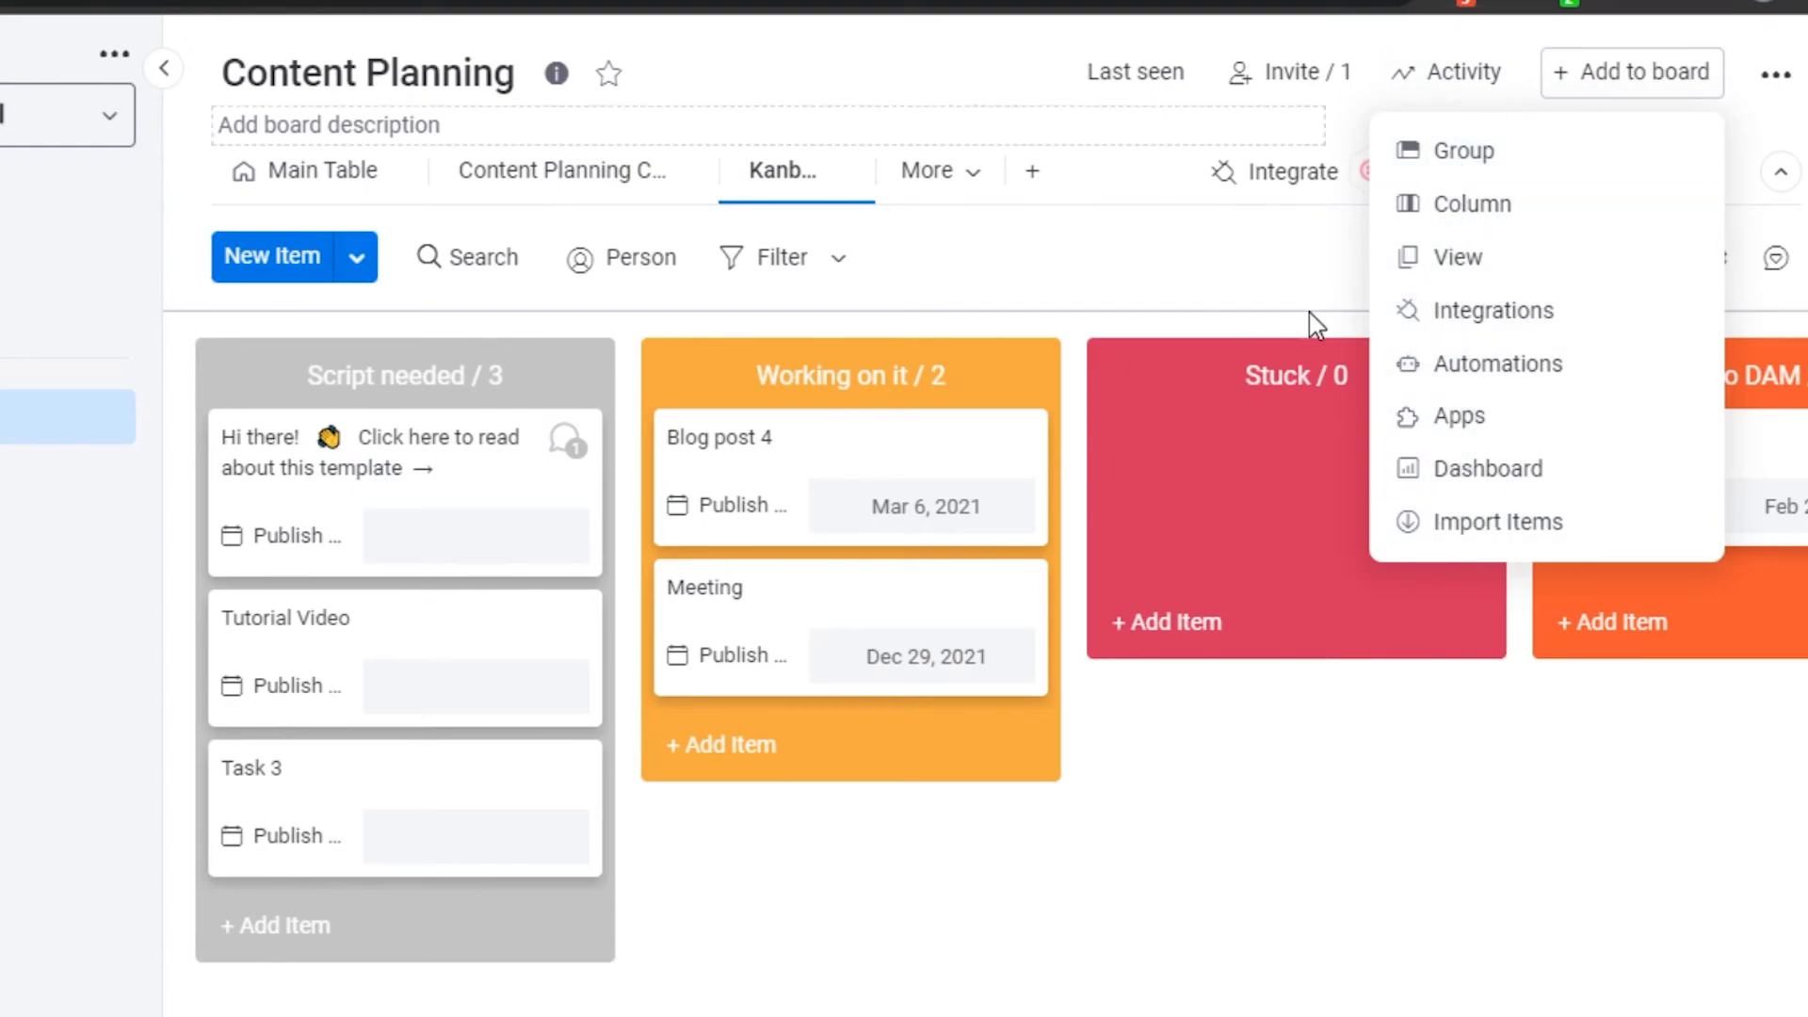
Try entering placeholder text as a new board member's name or email, clear it and close the board members dialog
left_click(1283, 83)
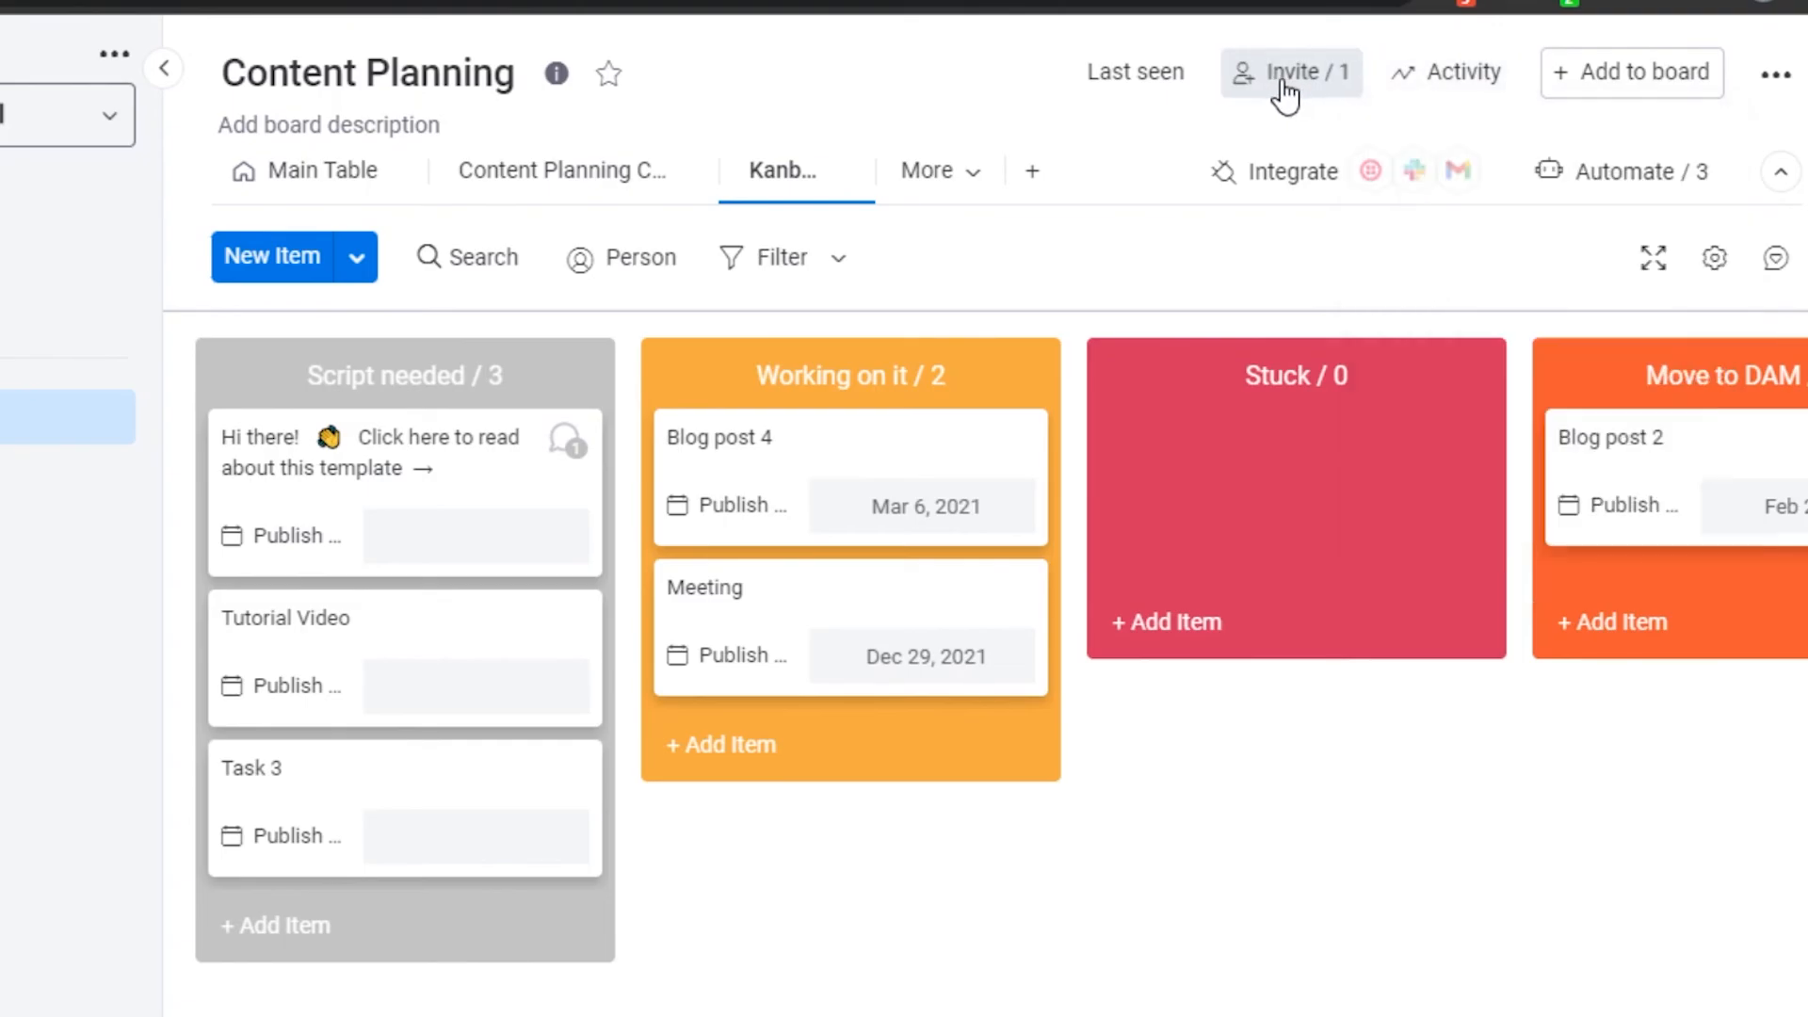
left_click(677, 286)
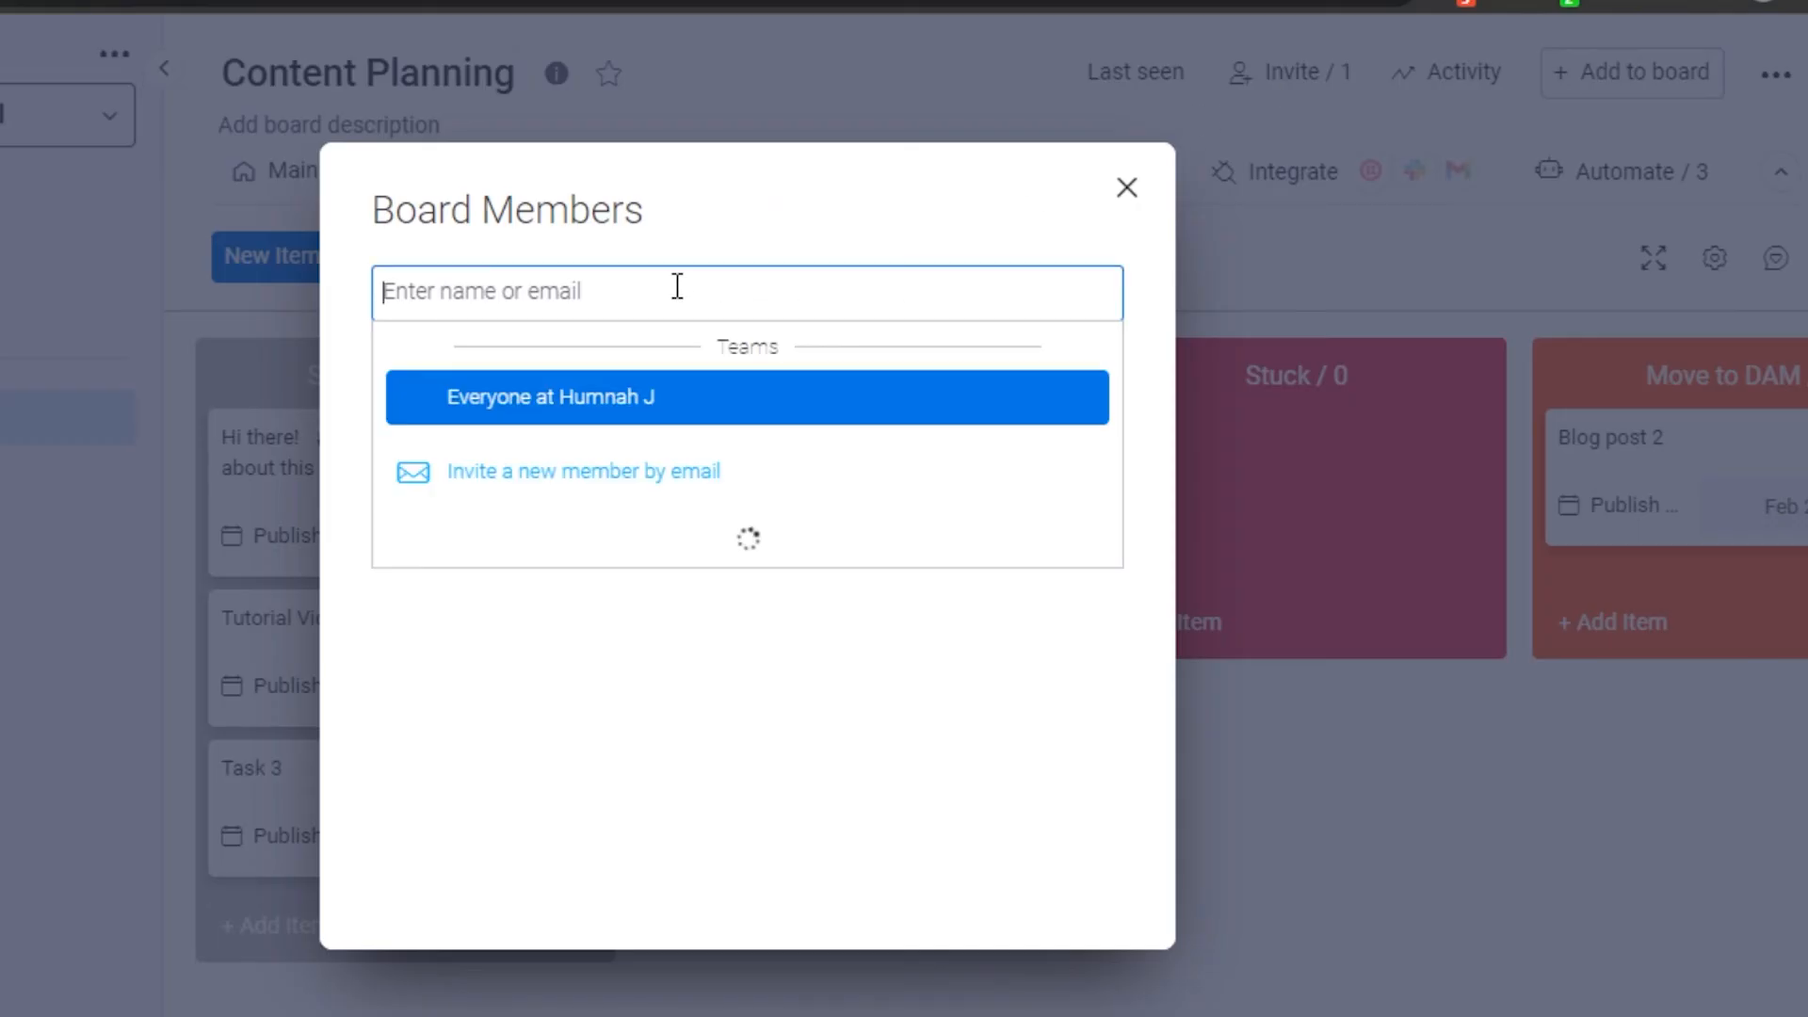
type("hbsgdqdd")
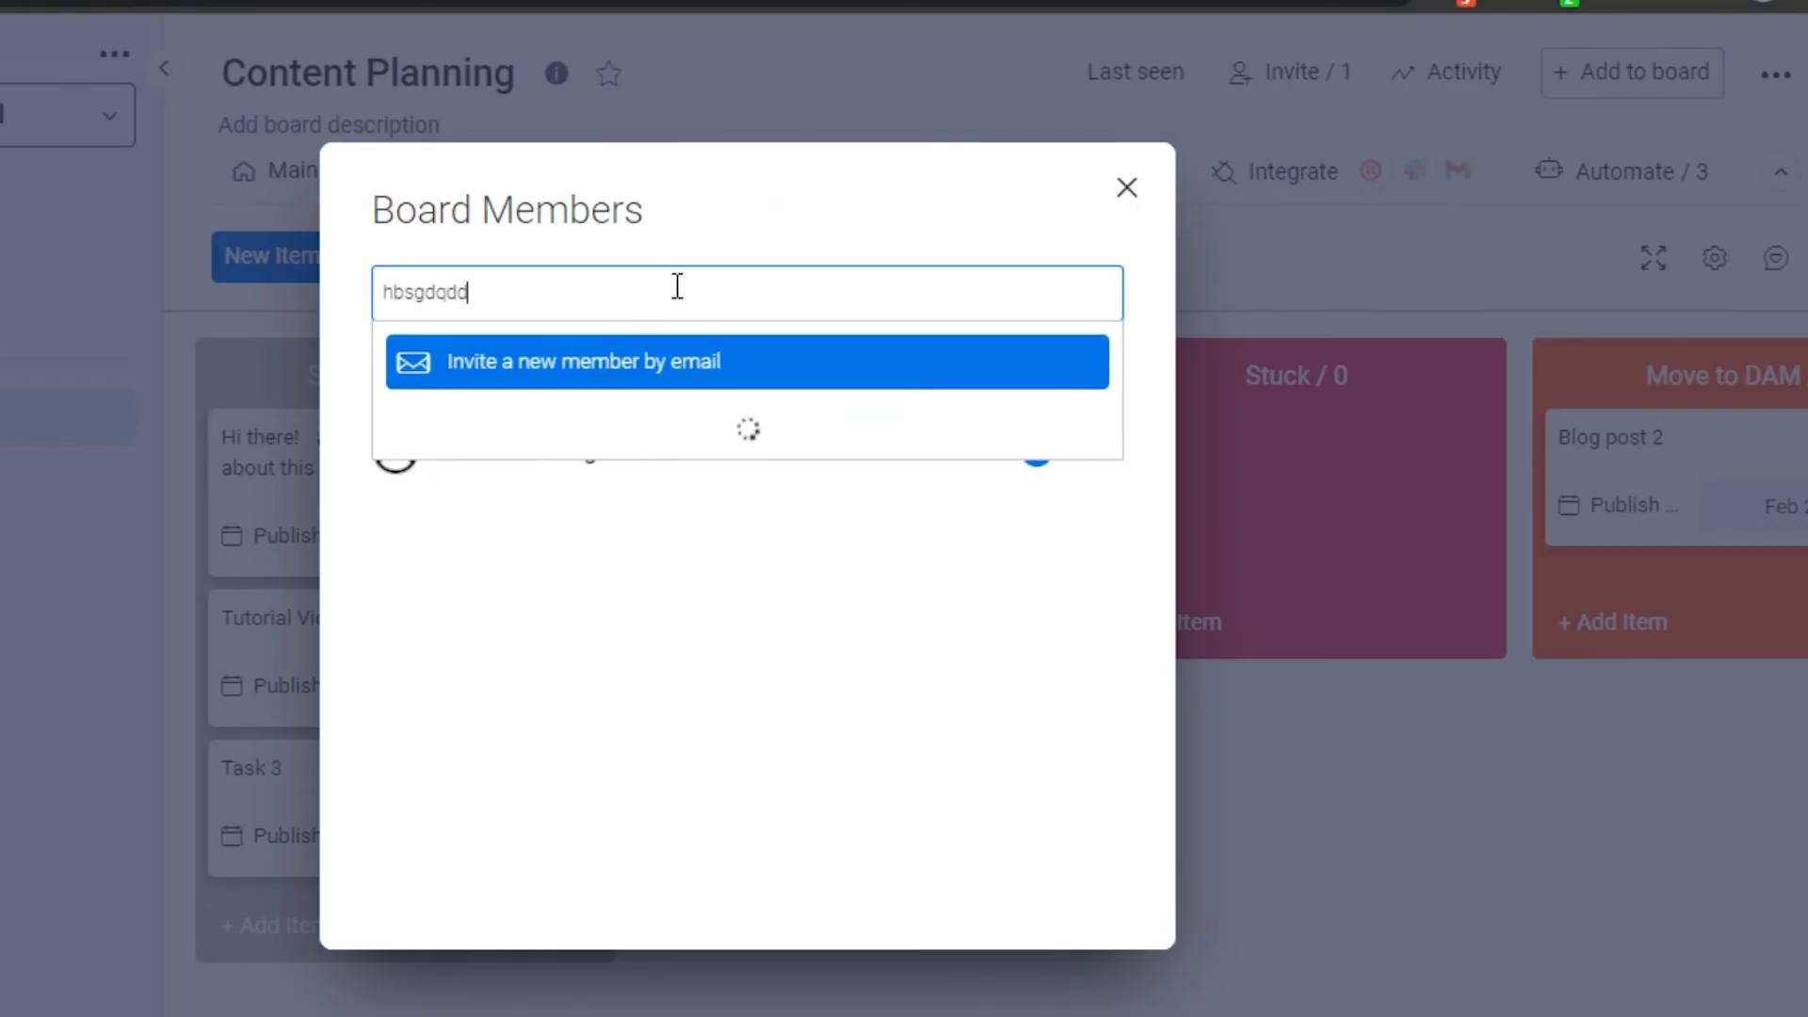
type("hsbdhsd")
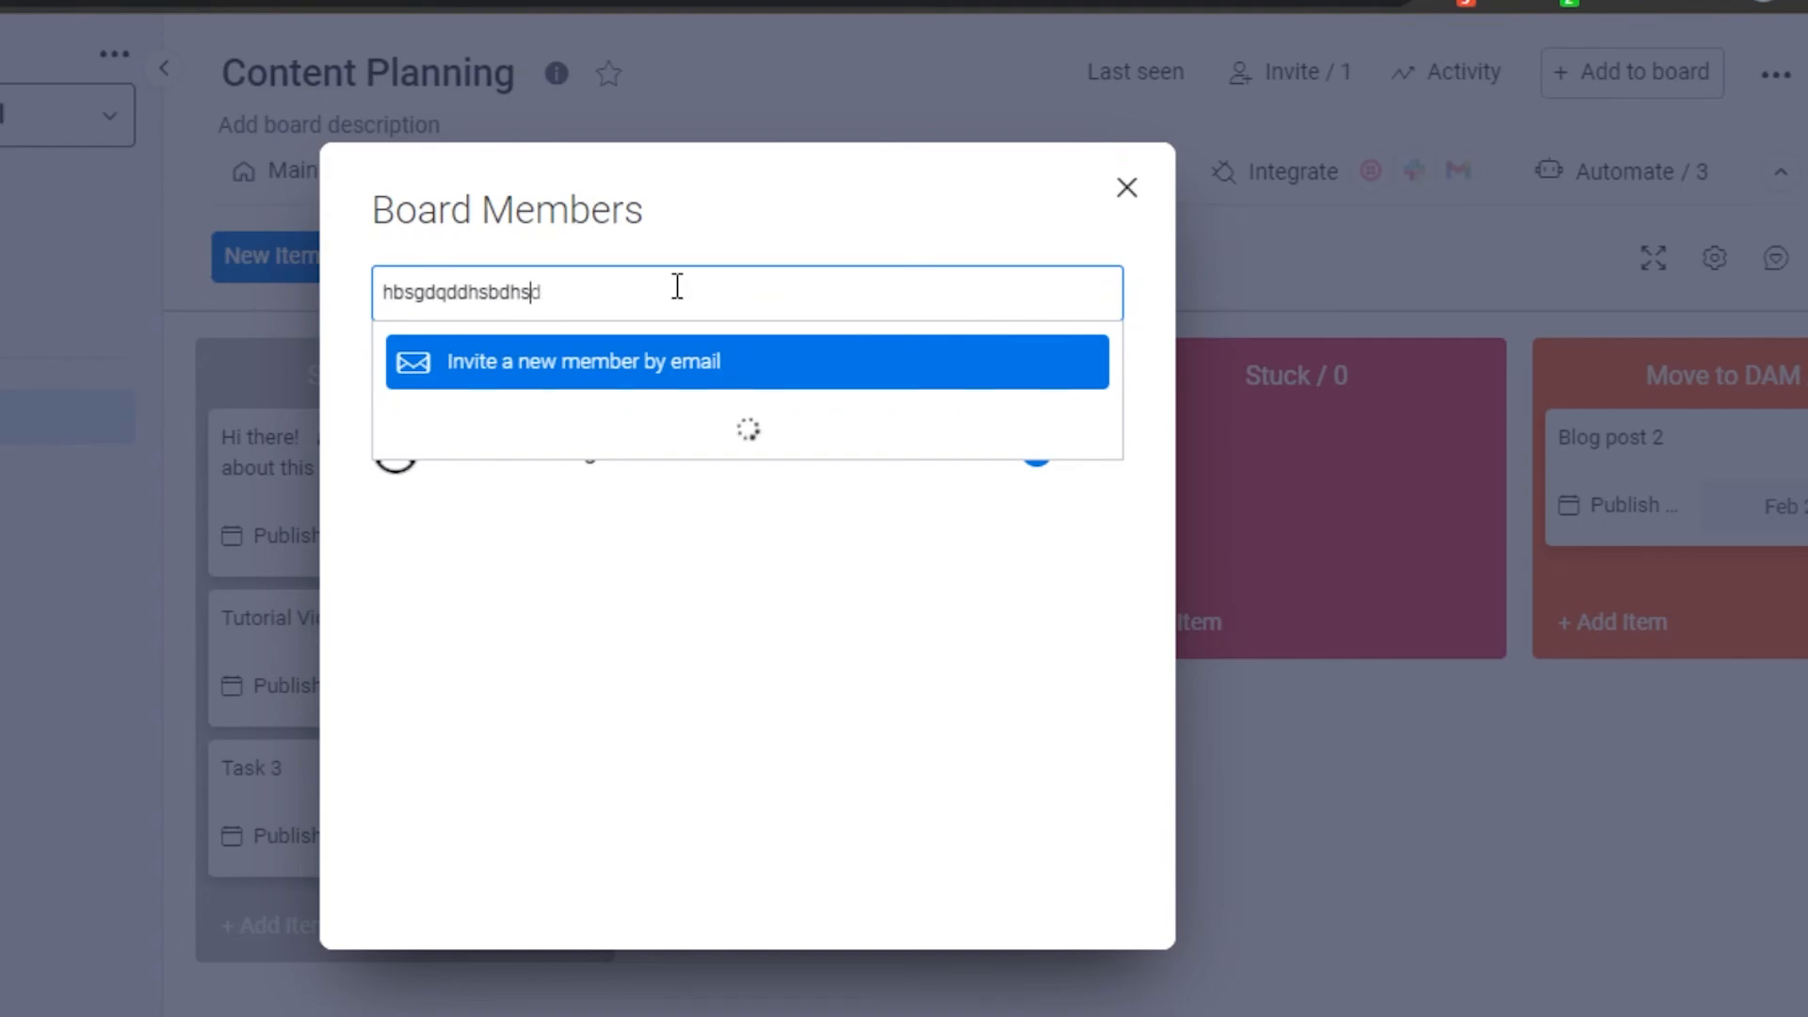
key("ctrl+a")
key("BackSpace")
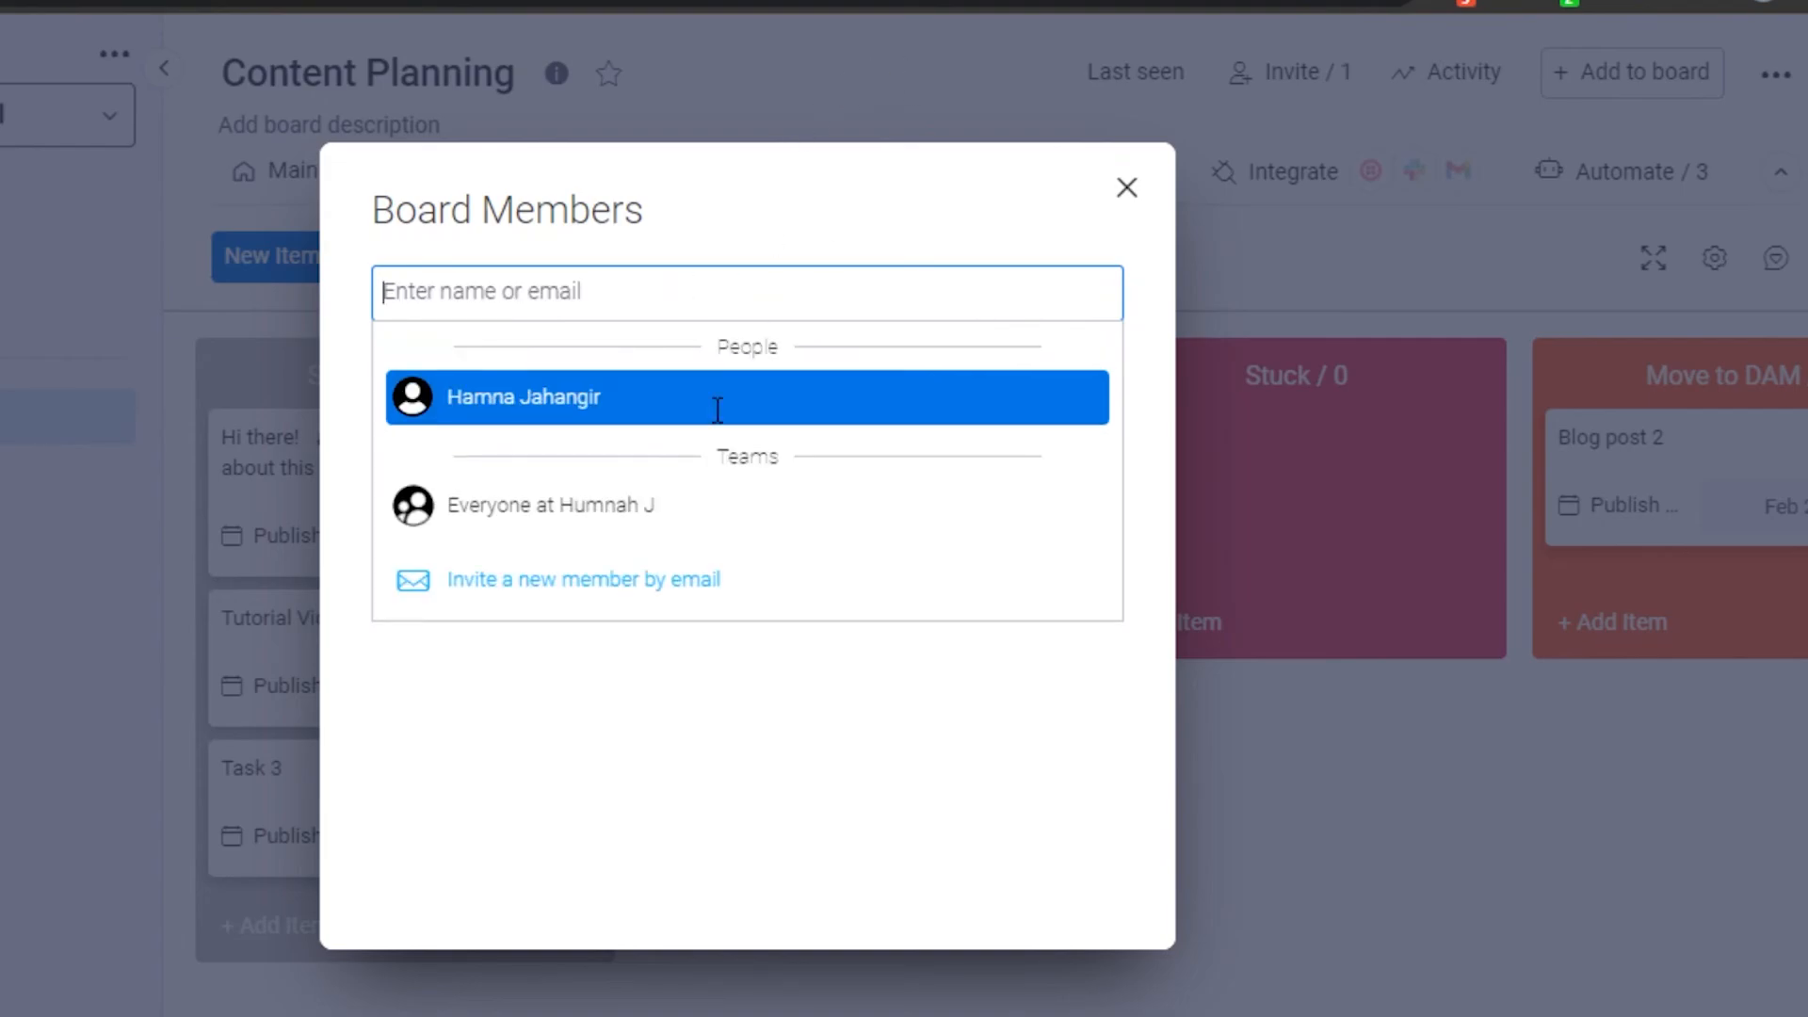
left_click(659, 669)
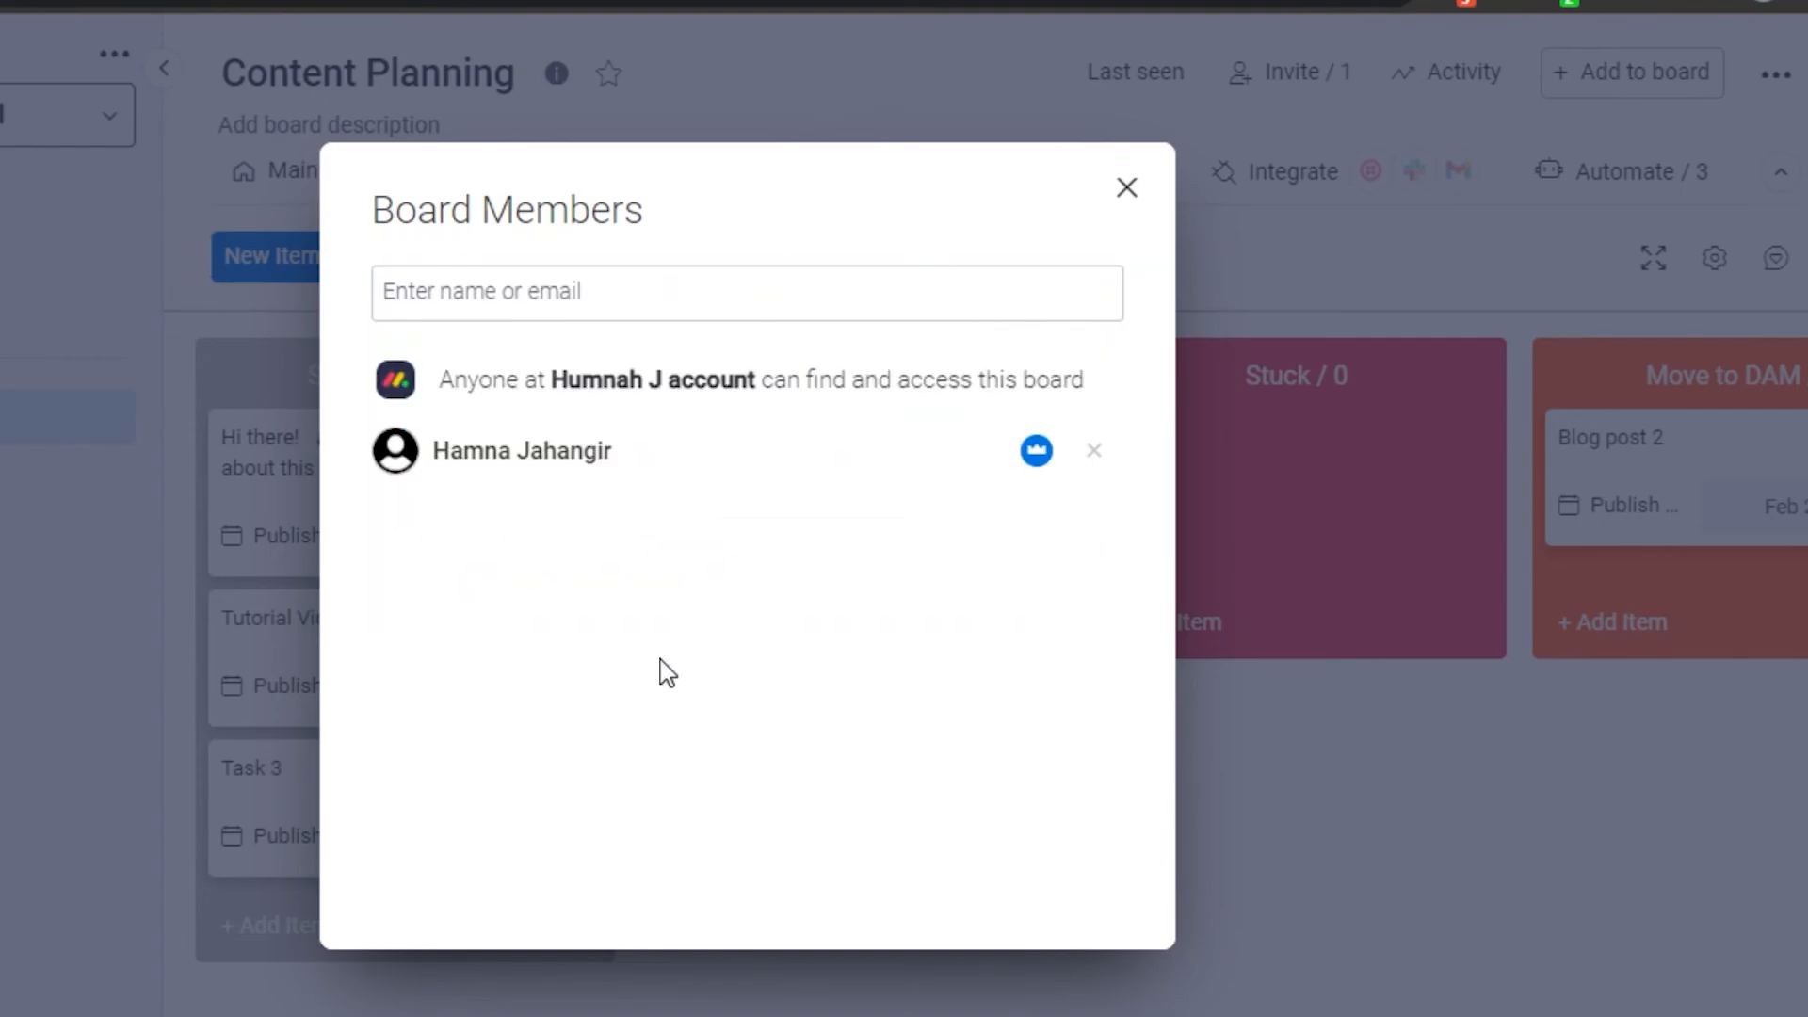
left_click(1127, 189)
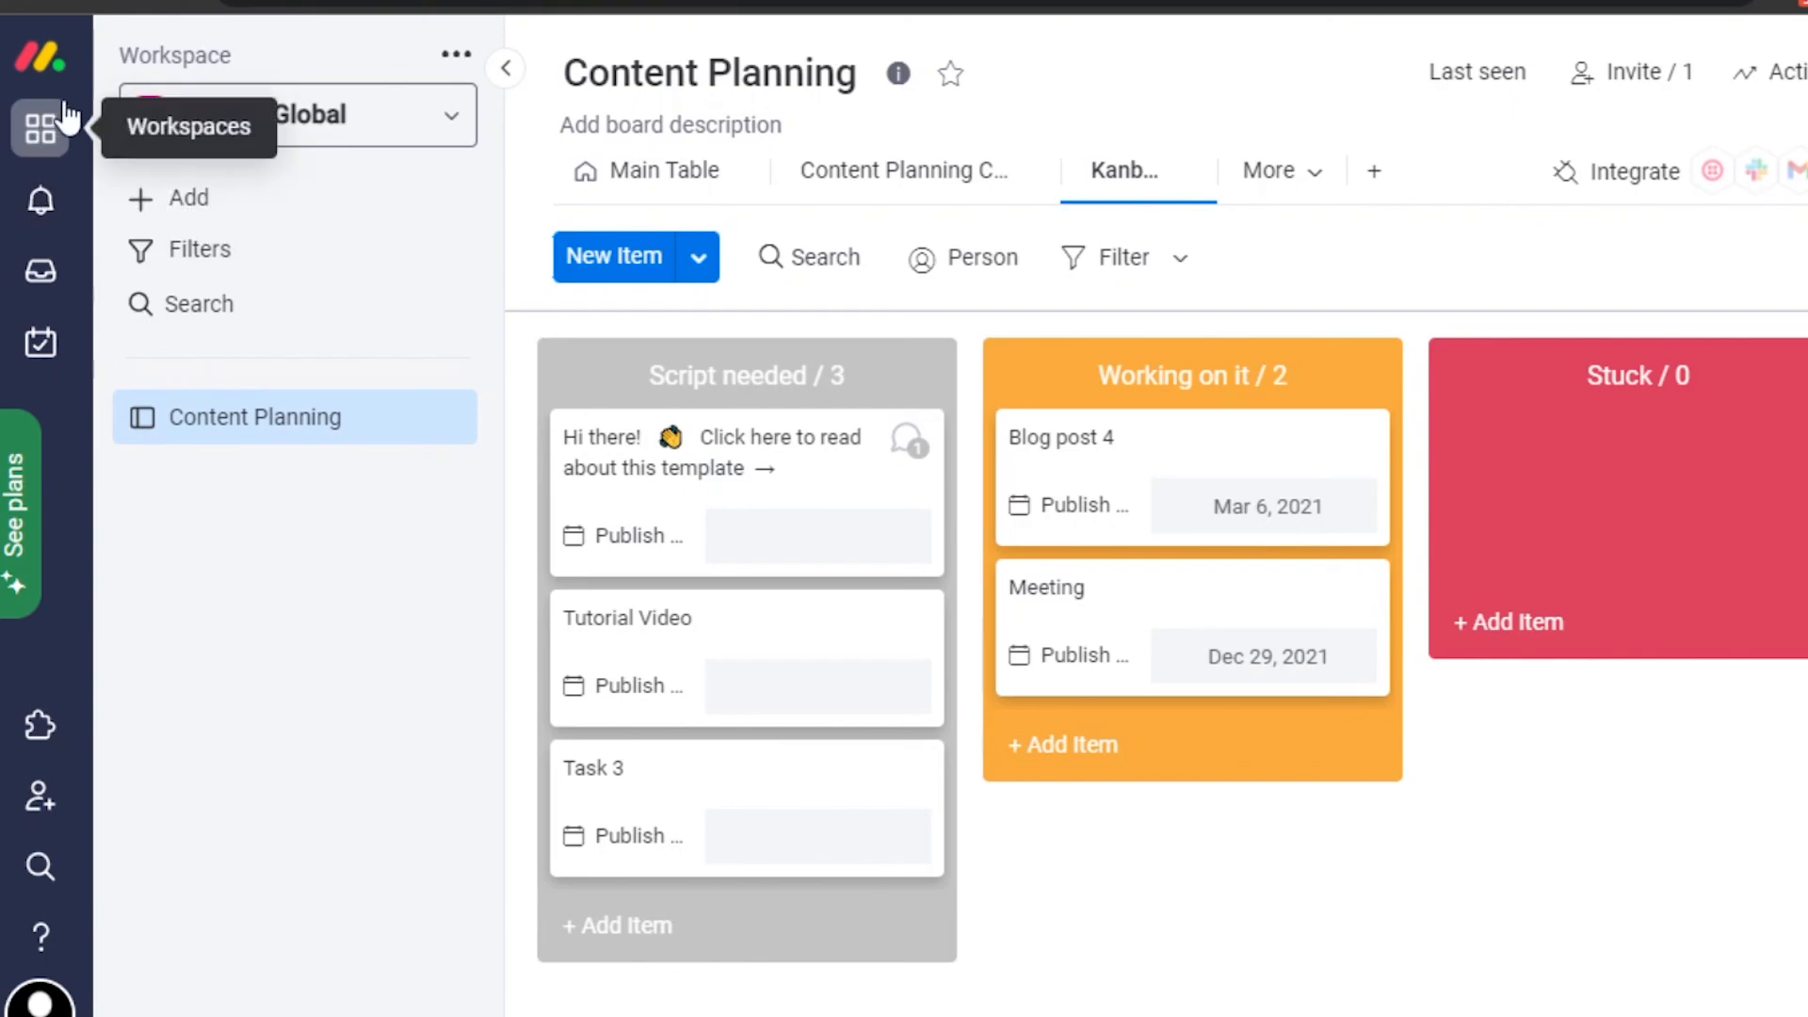
View the list of available workspaces and close it, staying in How To Global
left_click(391, 142)
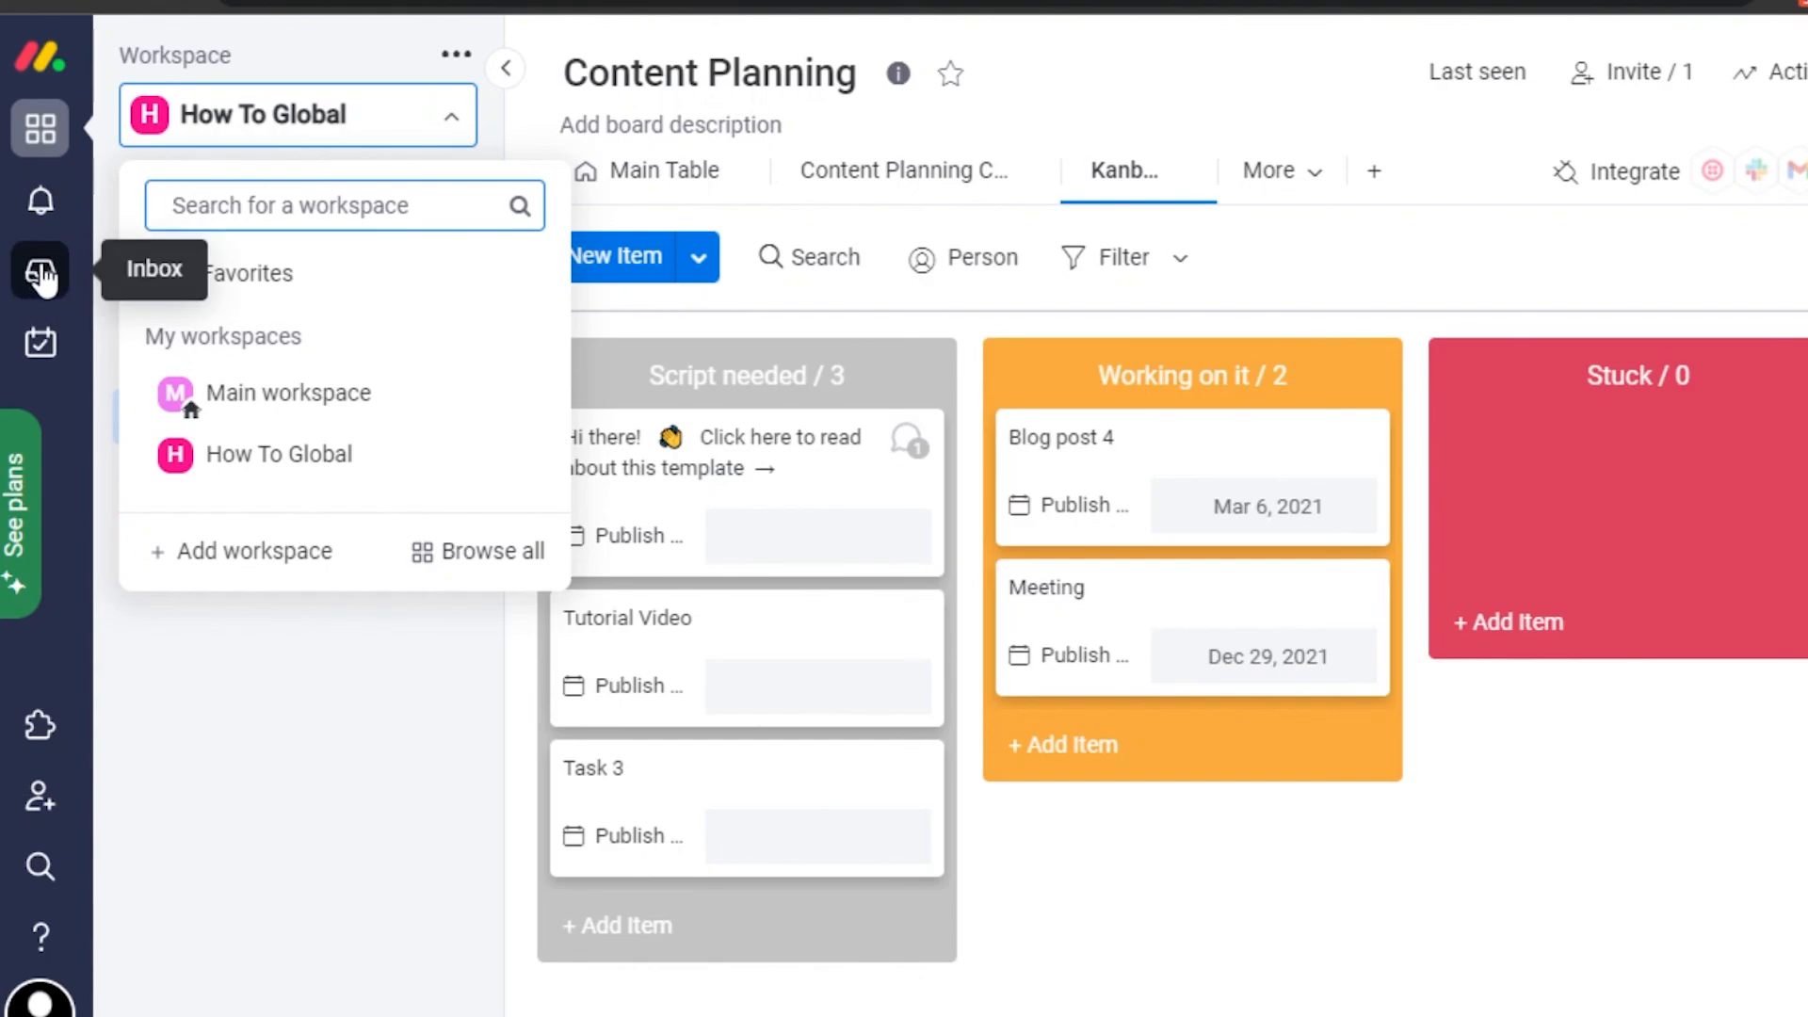
left_click(275, 770)
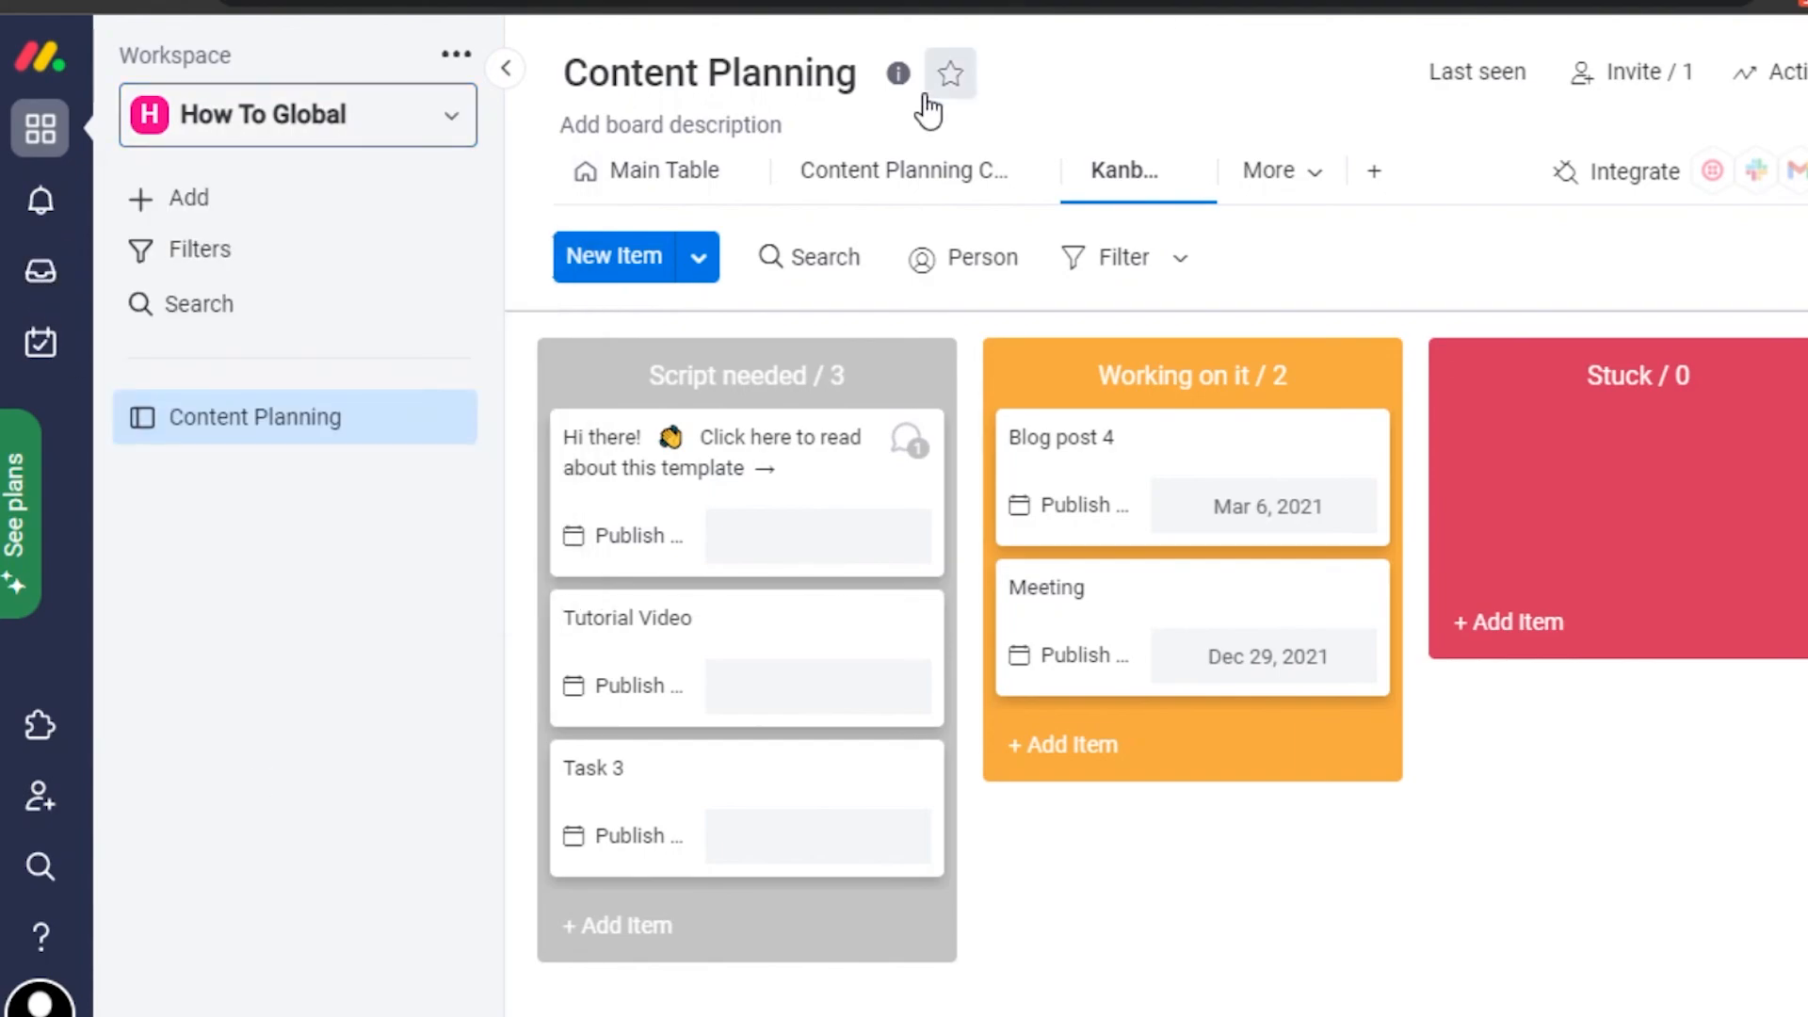
Return to the board's Main Table view and review its groups from This month through Error
left_click(662, 172)
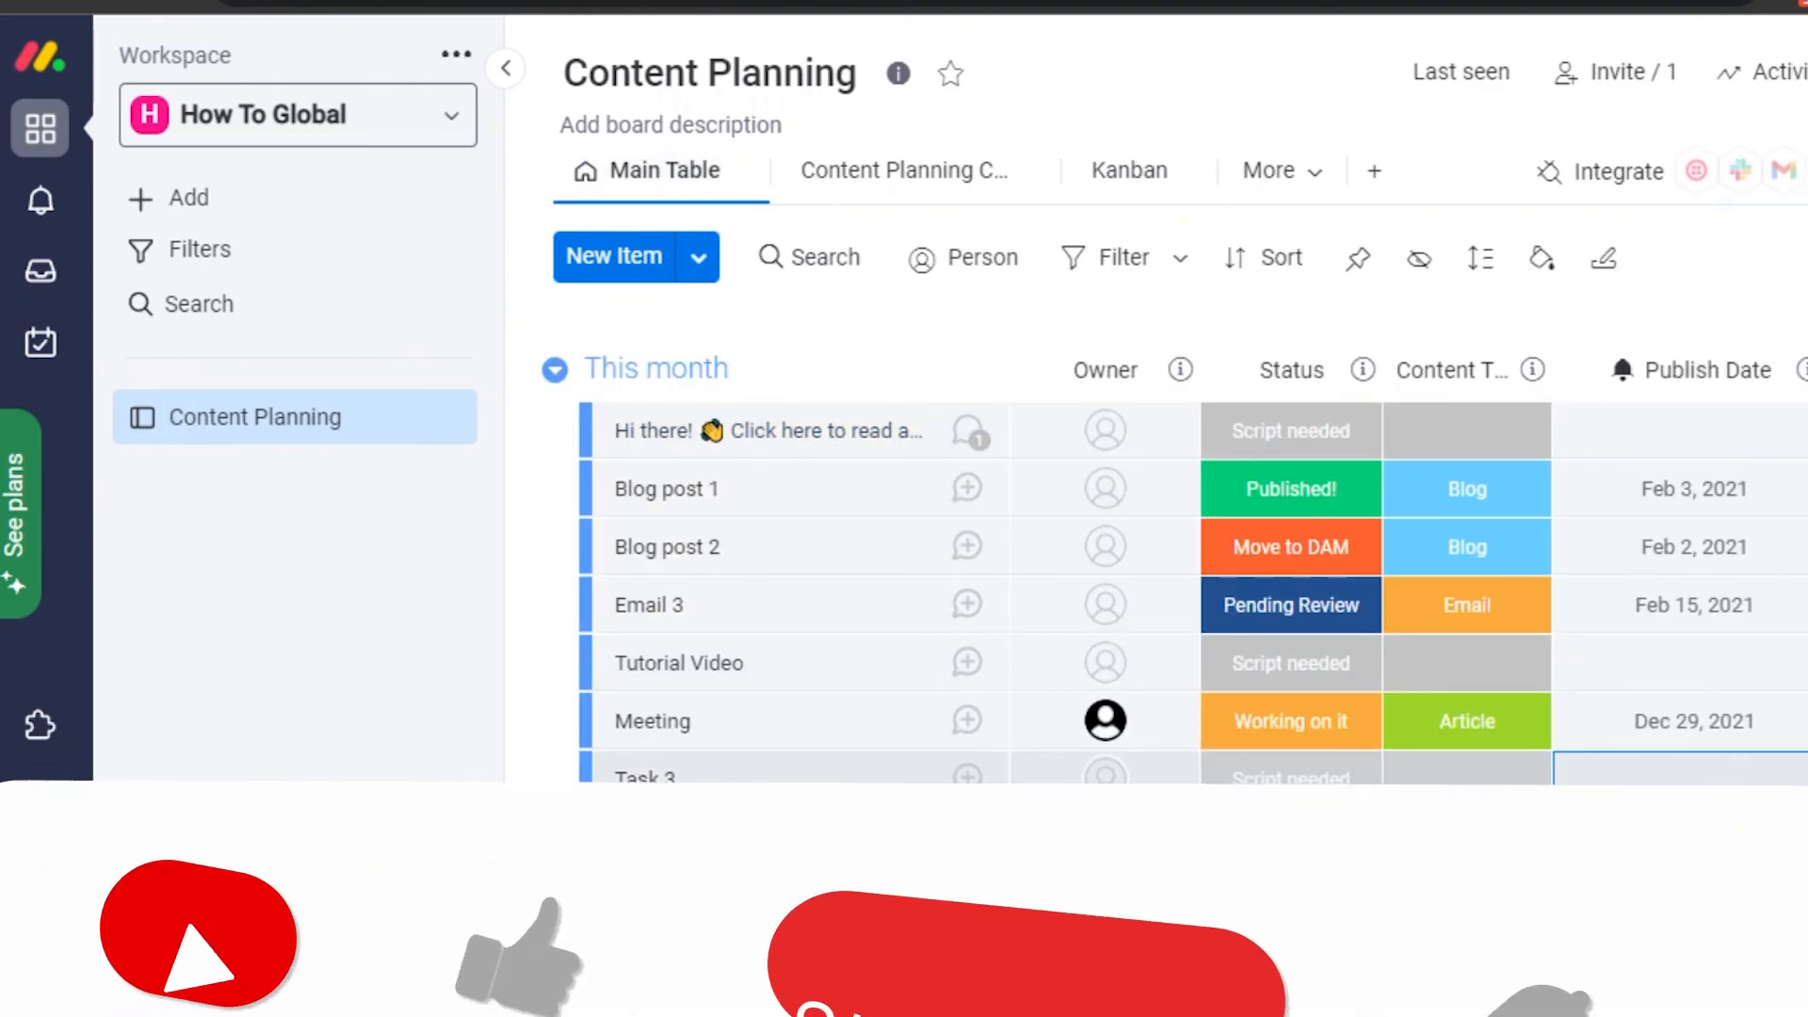
scroll(1430, 874, "down", 8)
scroll(1430, 874, "up", 5)
scroll(1193, 442, "down", 6)
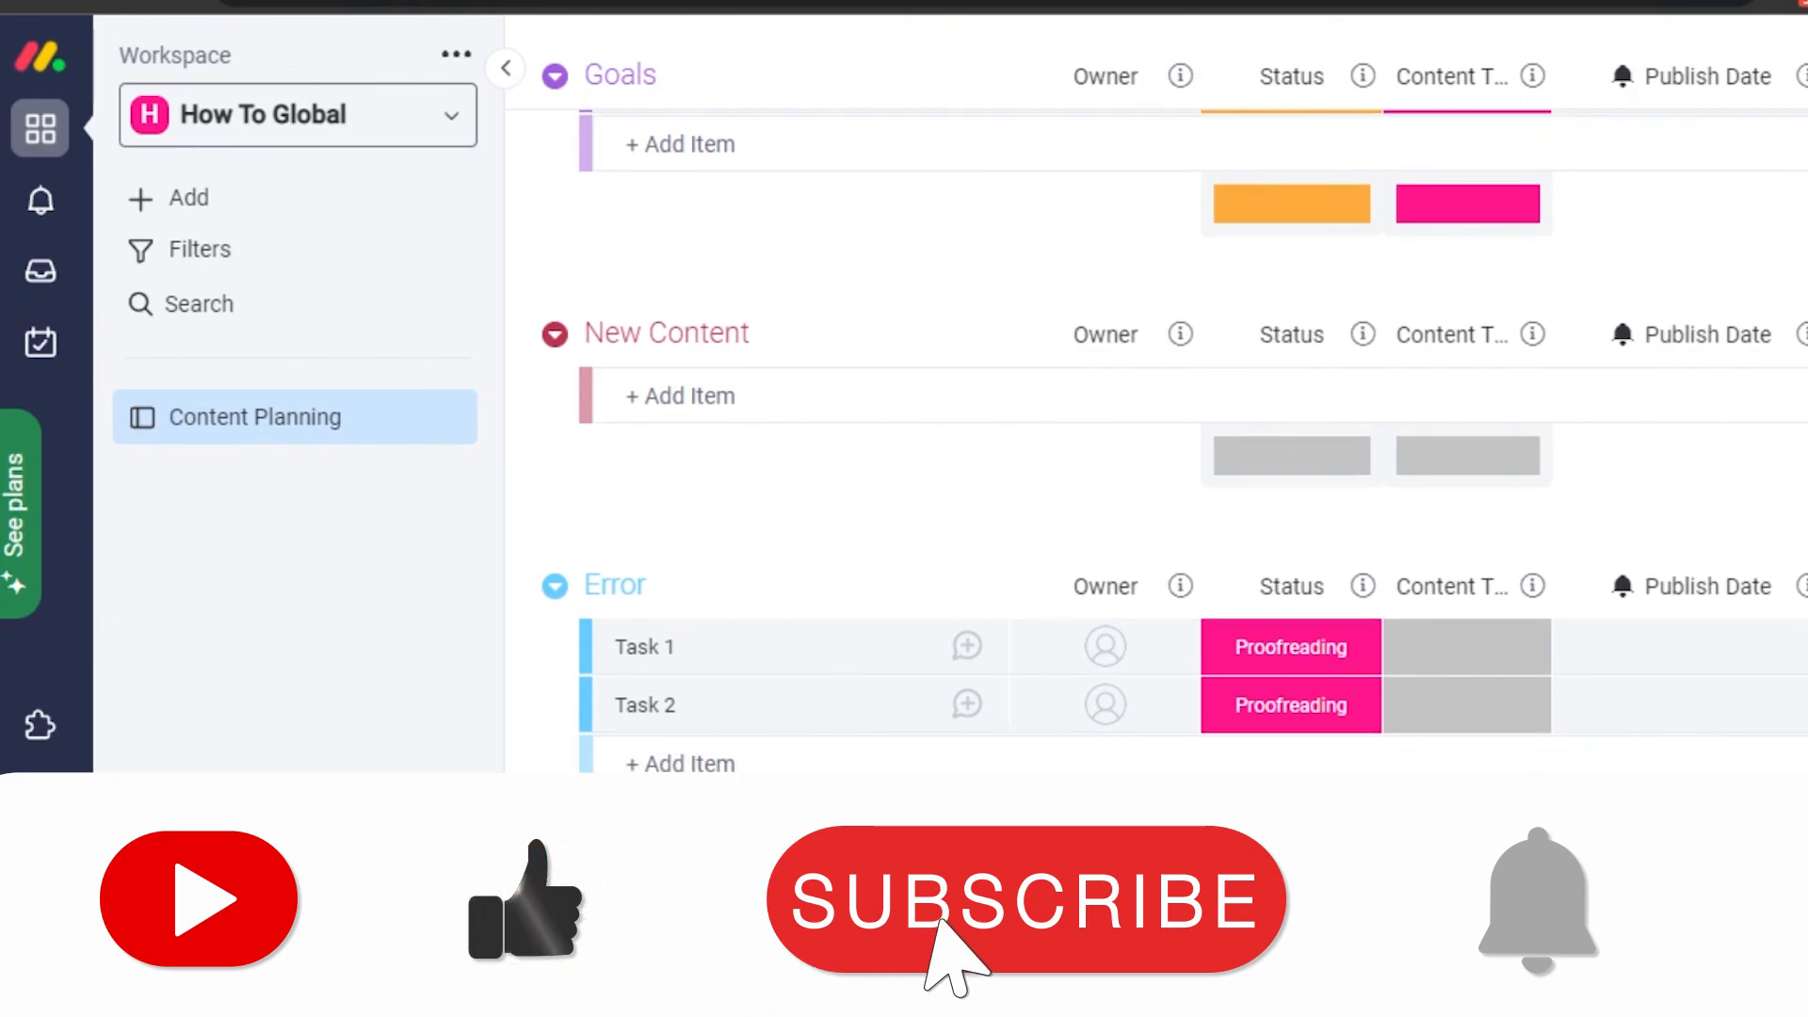
scroll(1192, 442, "up", 6)
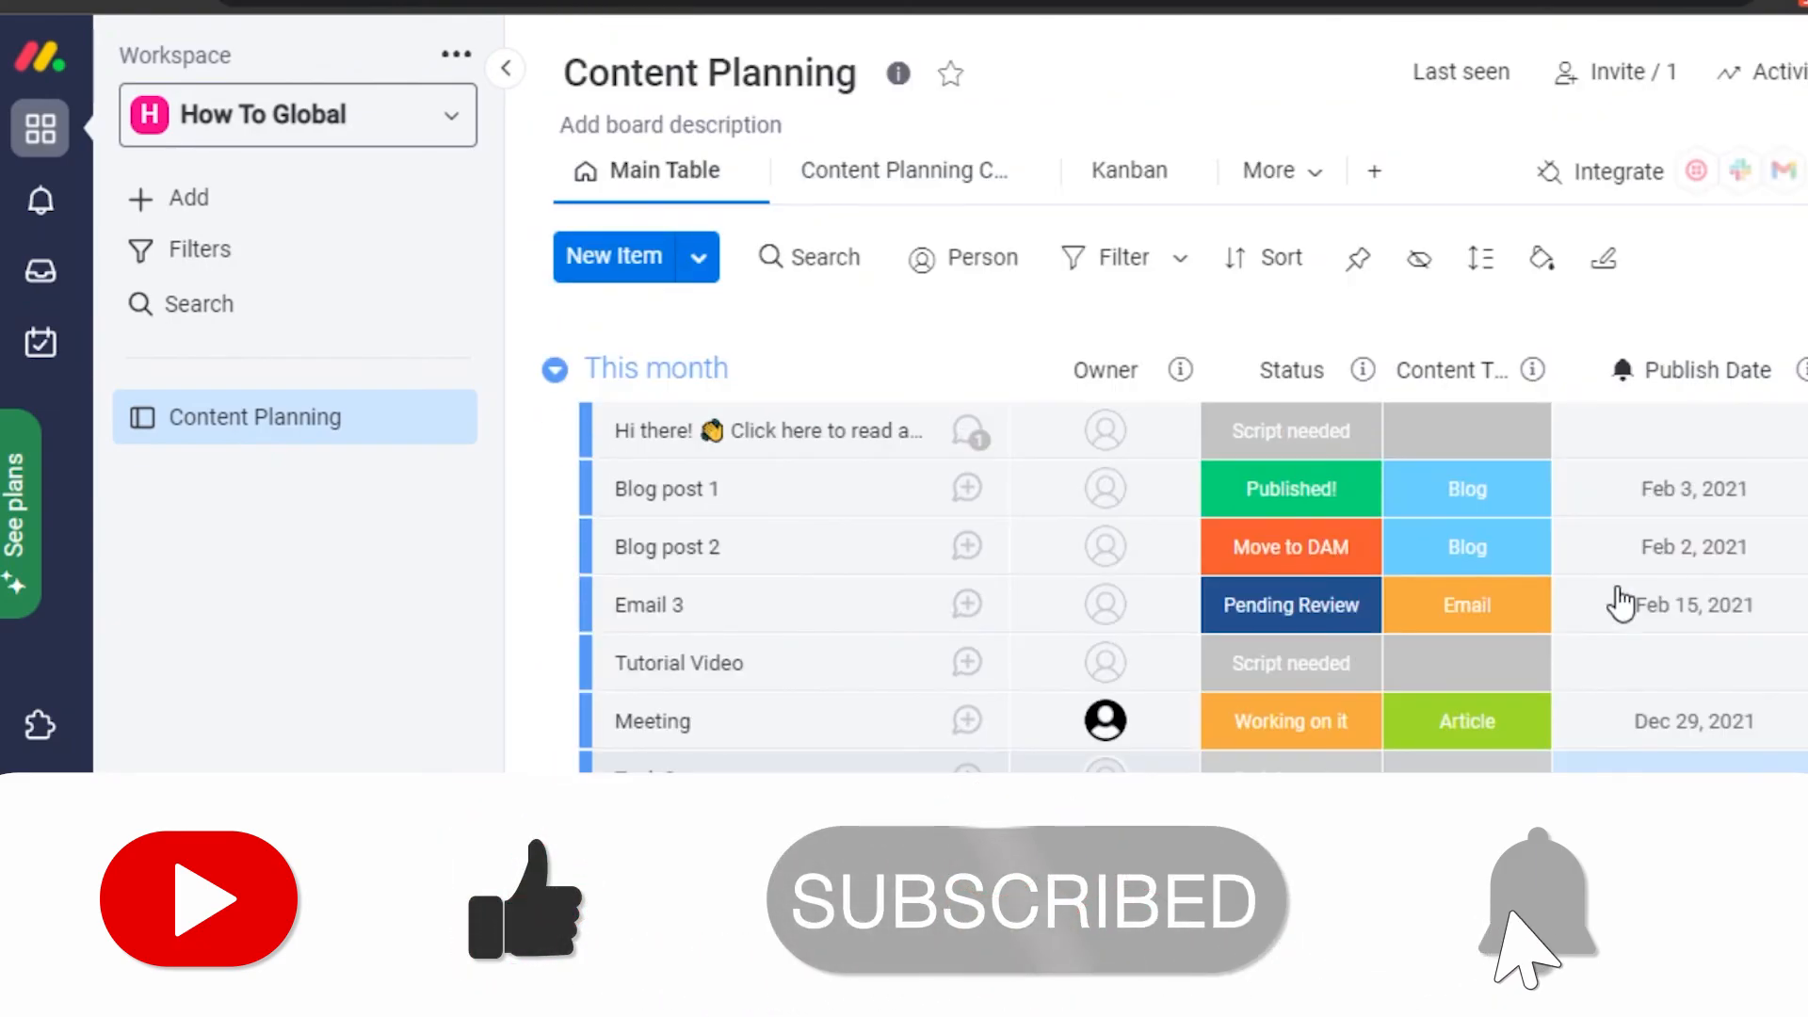